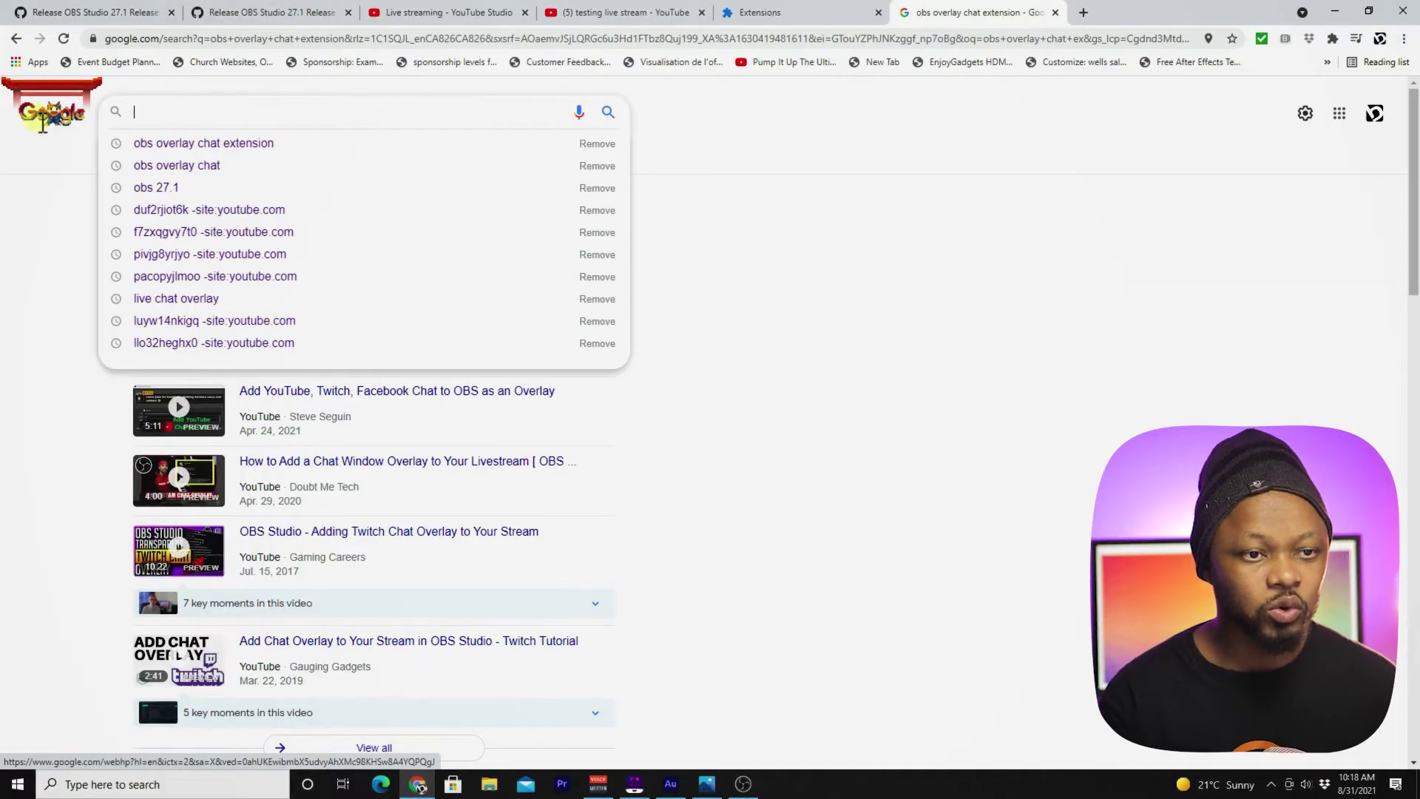
Search Google for "live chat overlay" and open the Live Chat Overlay extension's Chrome Web Store page
{"action": "type", "text": "live "}
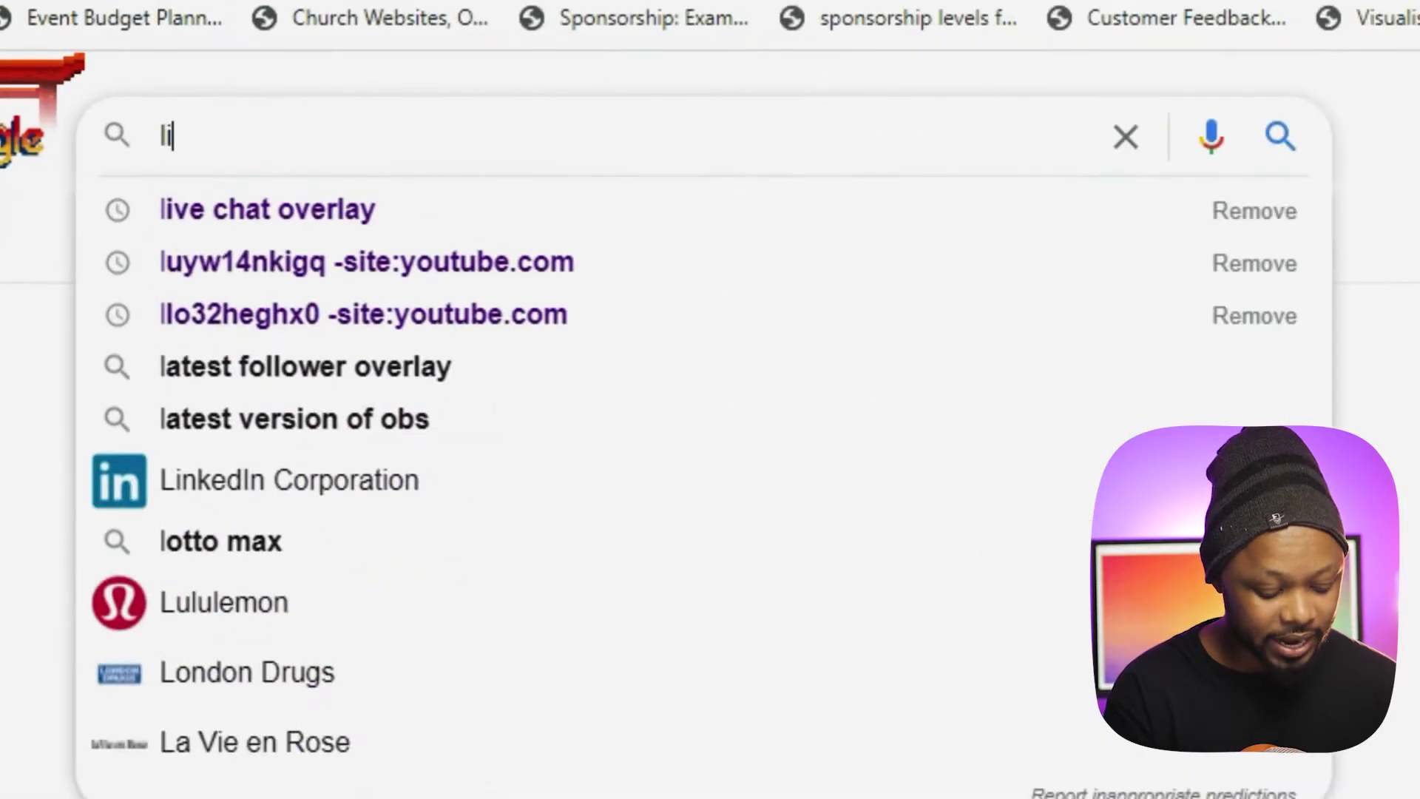
{"action": "type", "text": "s"}
{"action": "key", "text": "BackSpace"}
{"action": "key", "text": "BackSpace"}
{"action": "type", "text": "chat"}
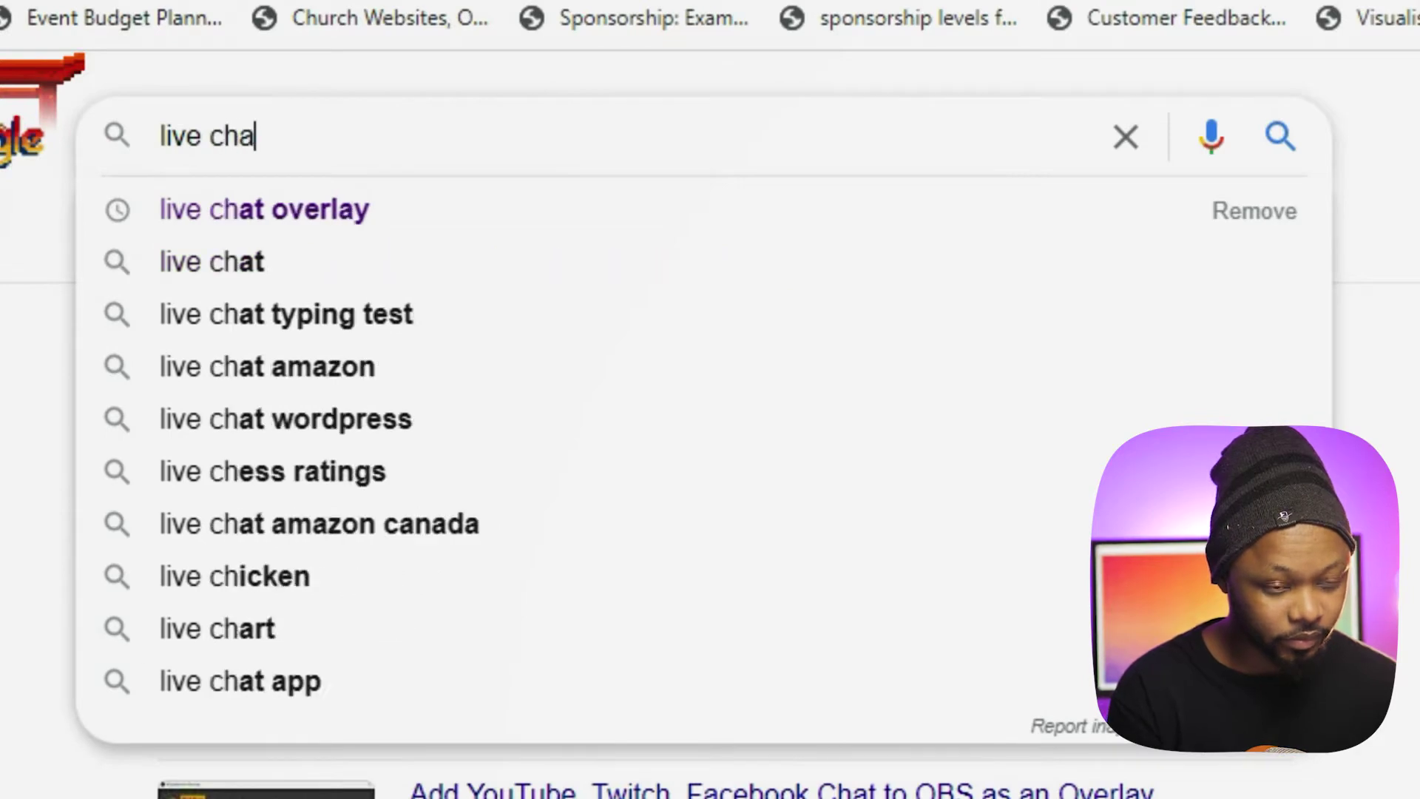
{"action": "left_click", "coordinate": [240, 209]}
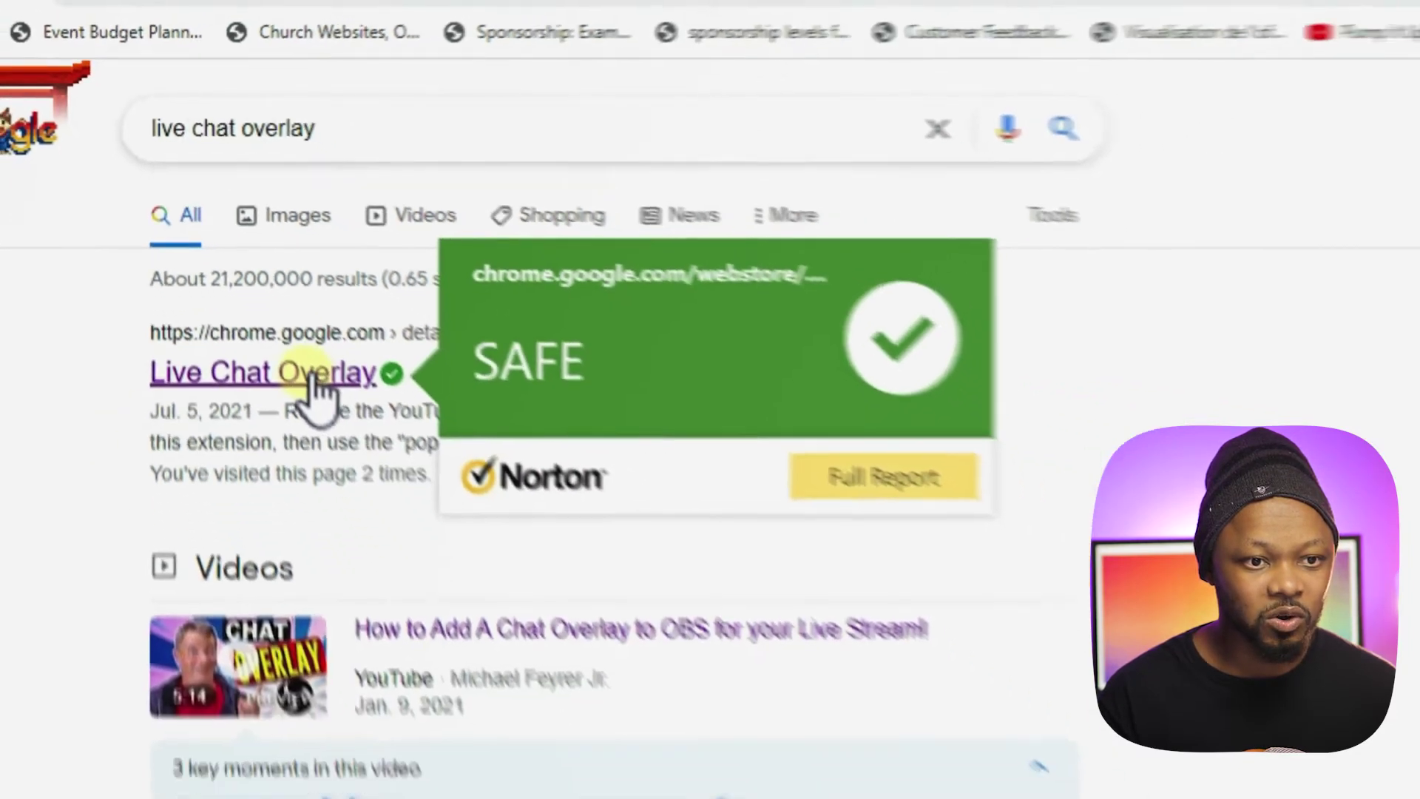
{"action": "left_click", "coordinate": [355, 436]}
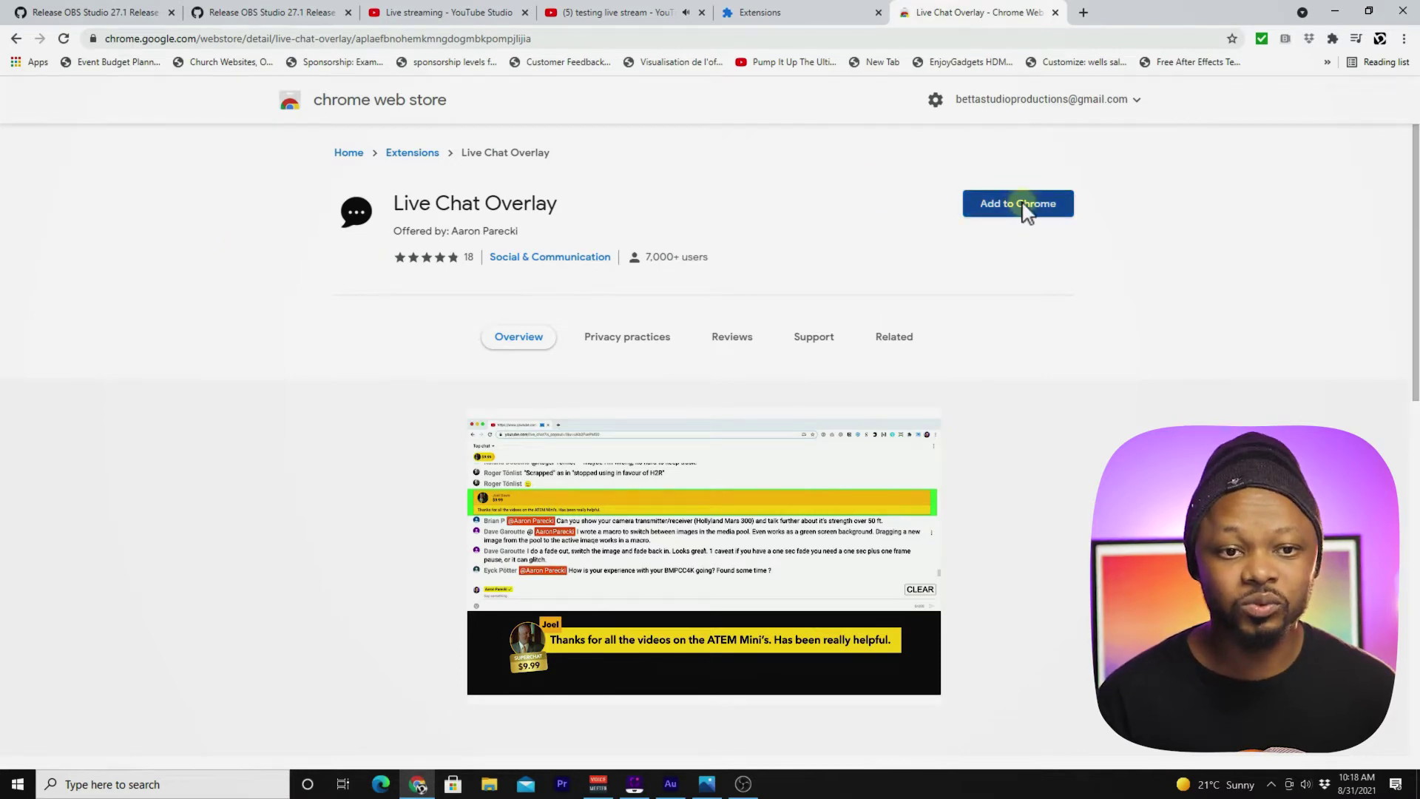
Add the Live Chat Overlay extension to Chrome and pin it for quick access
{"action": "left_click", "coordinate": [1024, 207]}
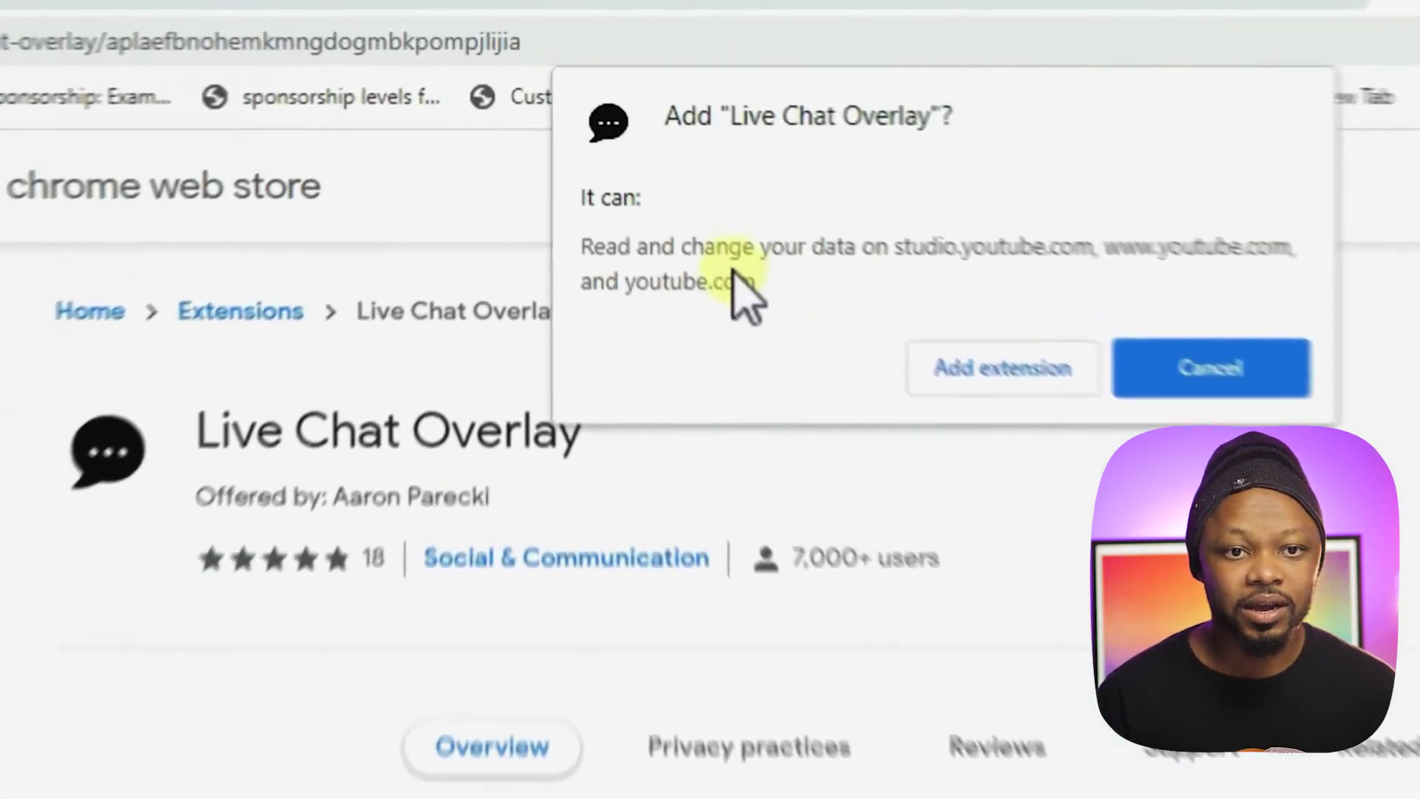
{"action": "left_click", "coordinate": [1010, 392]}
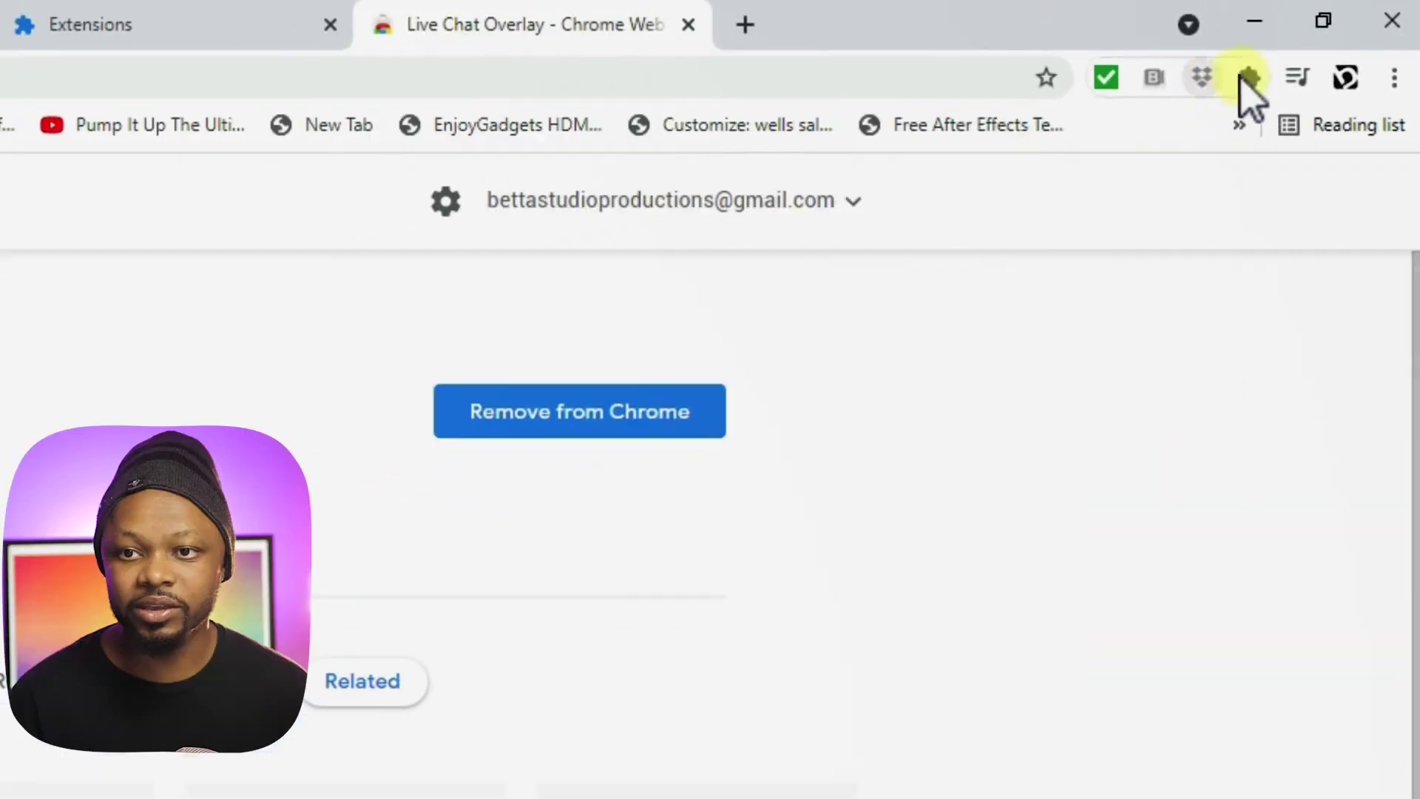
{"action": "left_click", "coordinate": [1248, 76]}
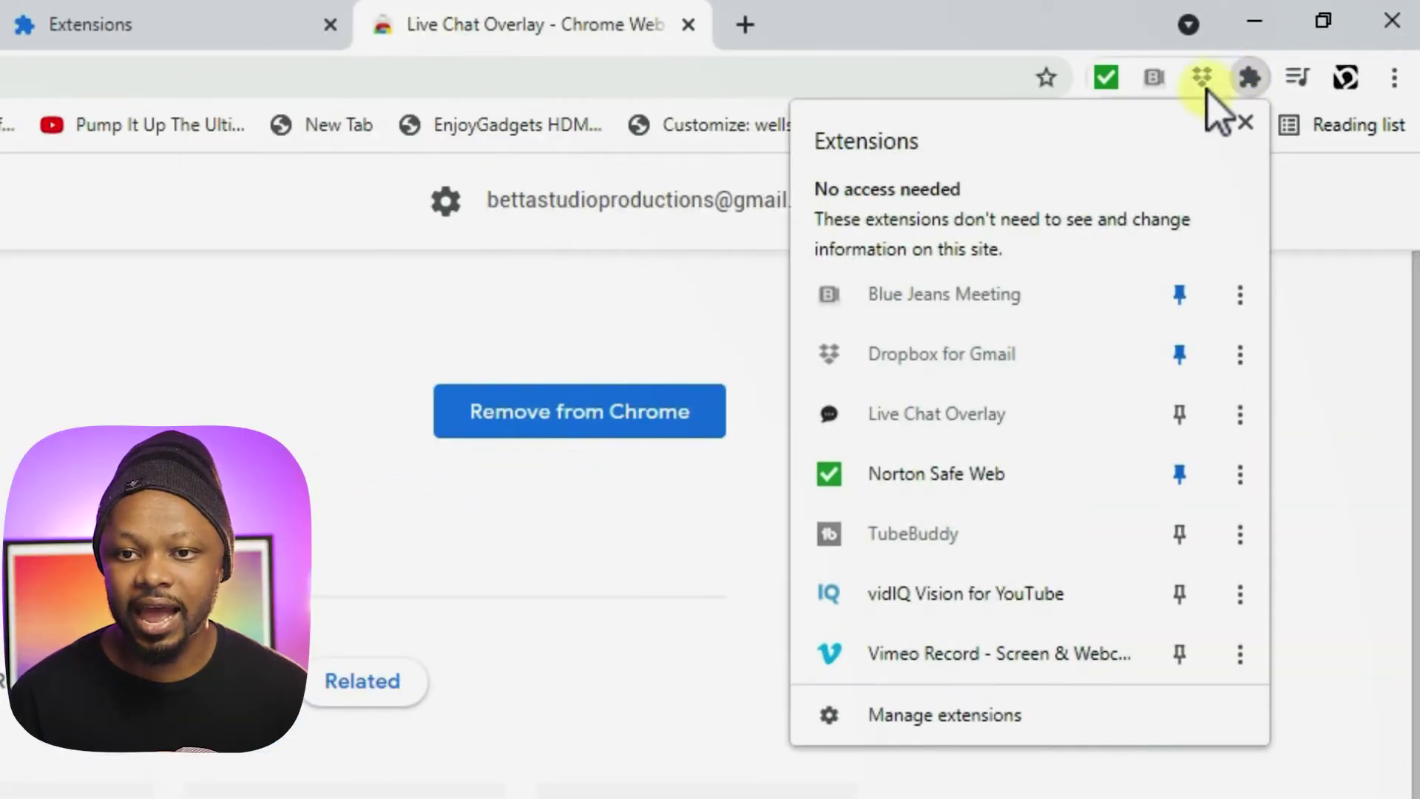
{"action": "left_click", "coordinate": [1181, 416]}
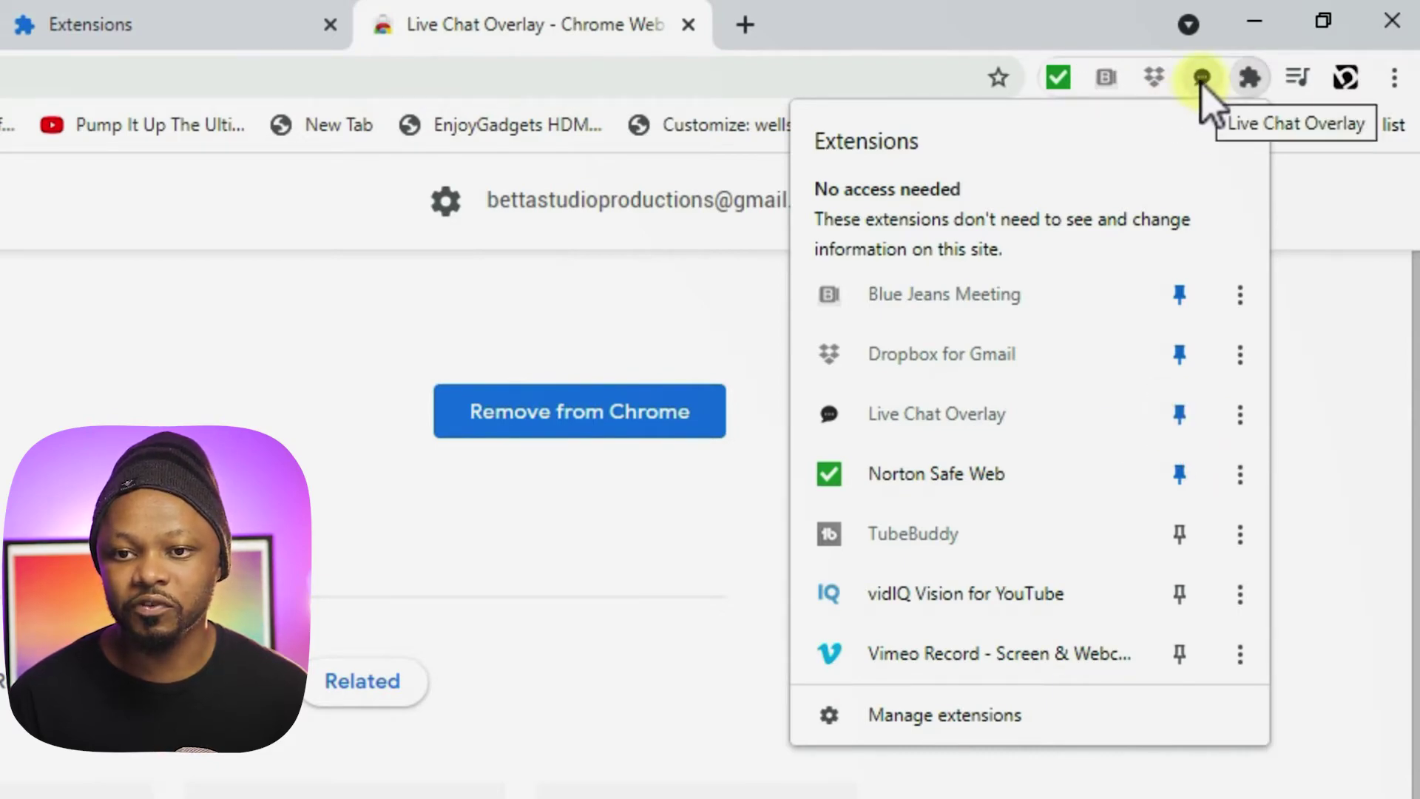
Review the Live Chat Overlay extension's options for colors, font, popout chat URL and comment sizing, and close them unchanged
{"action": "left_click", "coordinate": [1240, 415]}
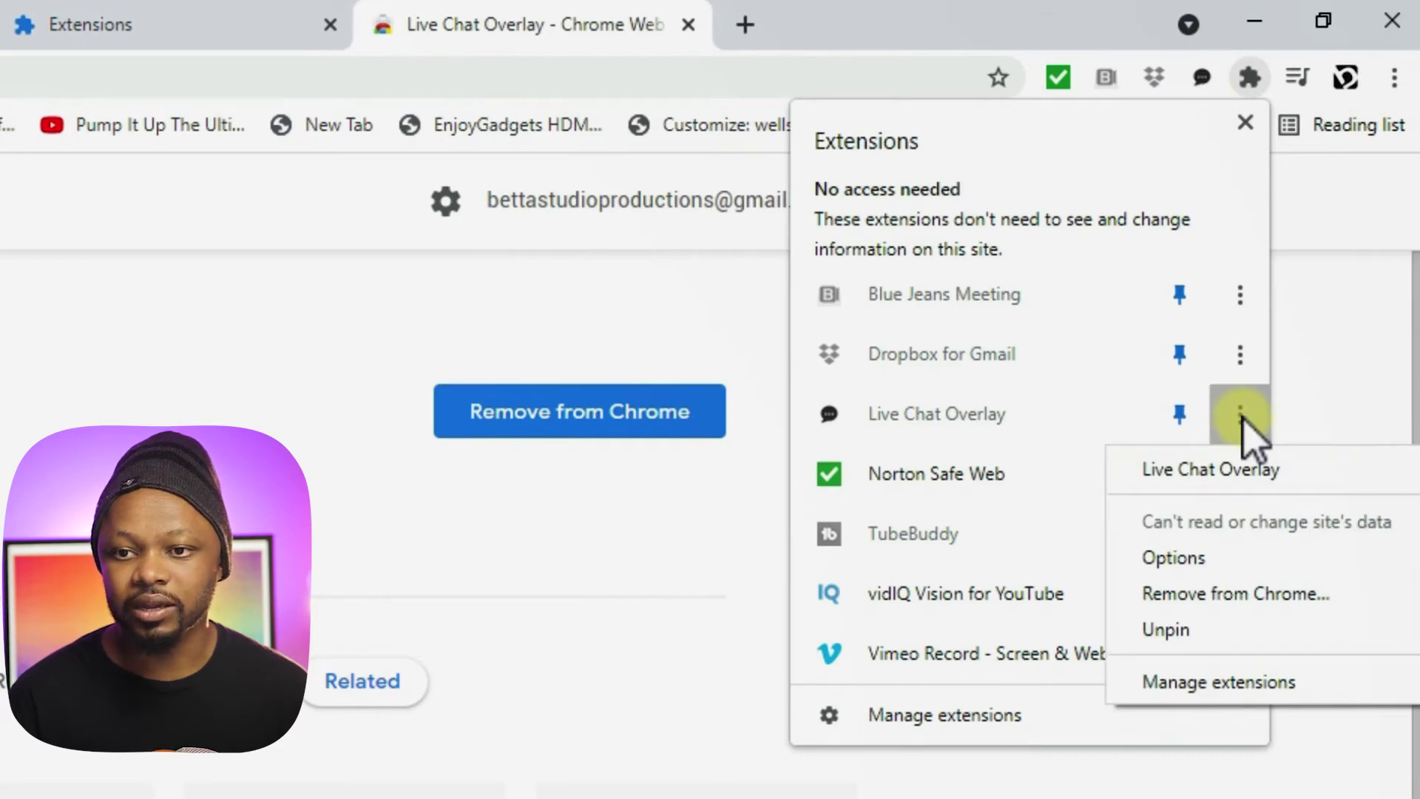
{"action": "left_click", "coordinate": [1161, 558]}
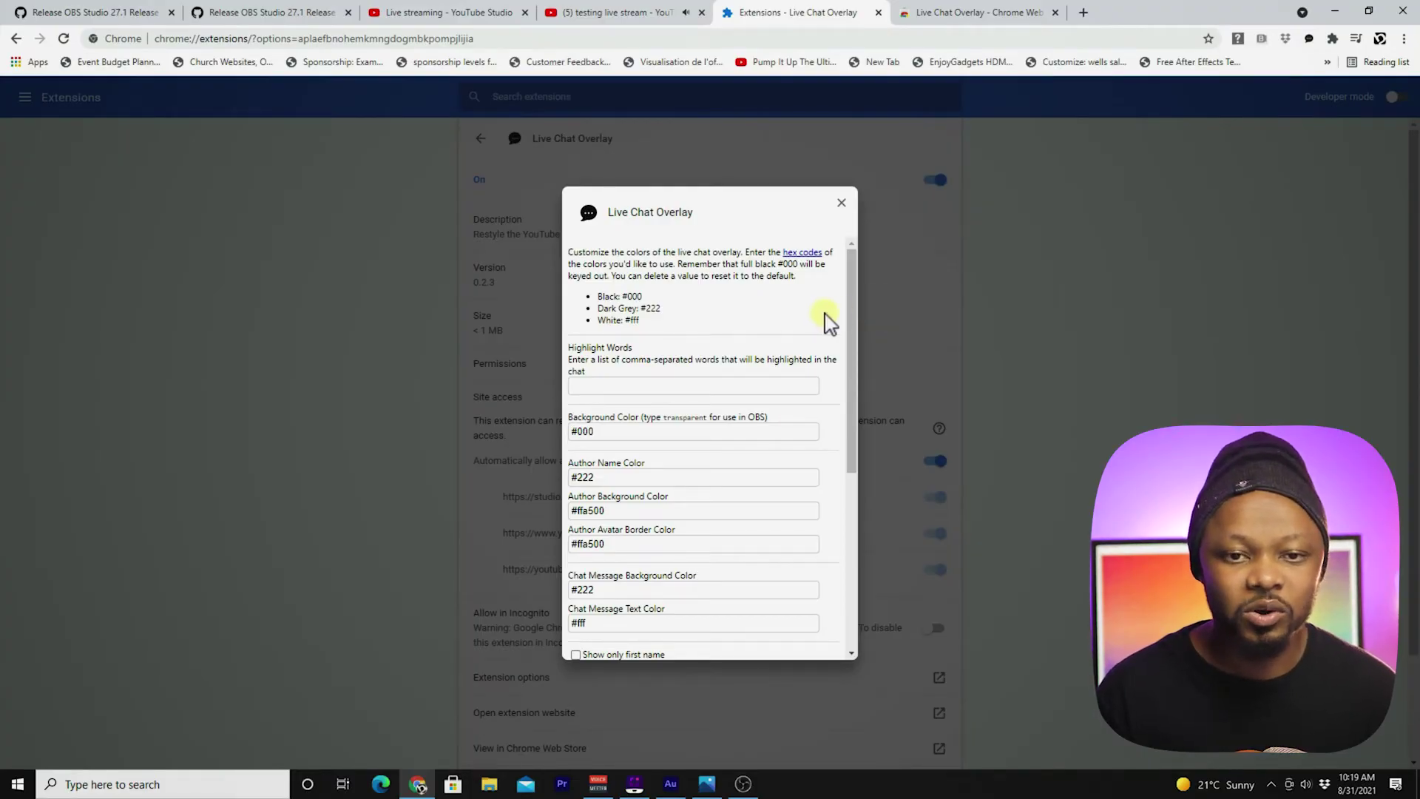
{"action": "mouse_move", "coordinate": [854, 311]}
{"action": "left_mouse_down"}
{"action": "mouse_move", "coordinate": [850, 356]}
{"action": "mouse_move", "coordinate": [848, 306]}
{"action": "left_mouse_up"}
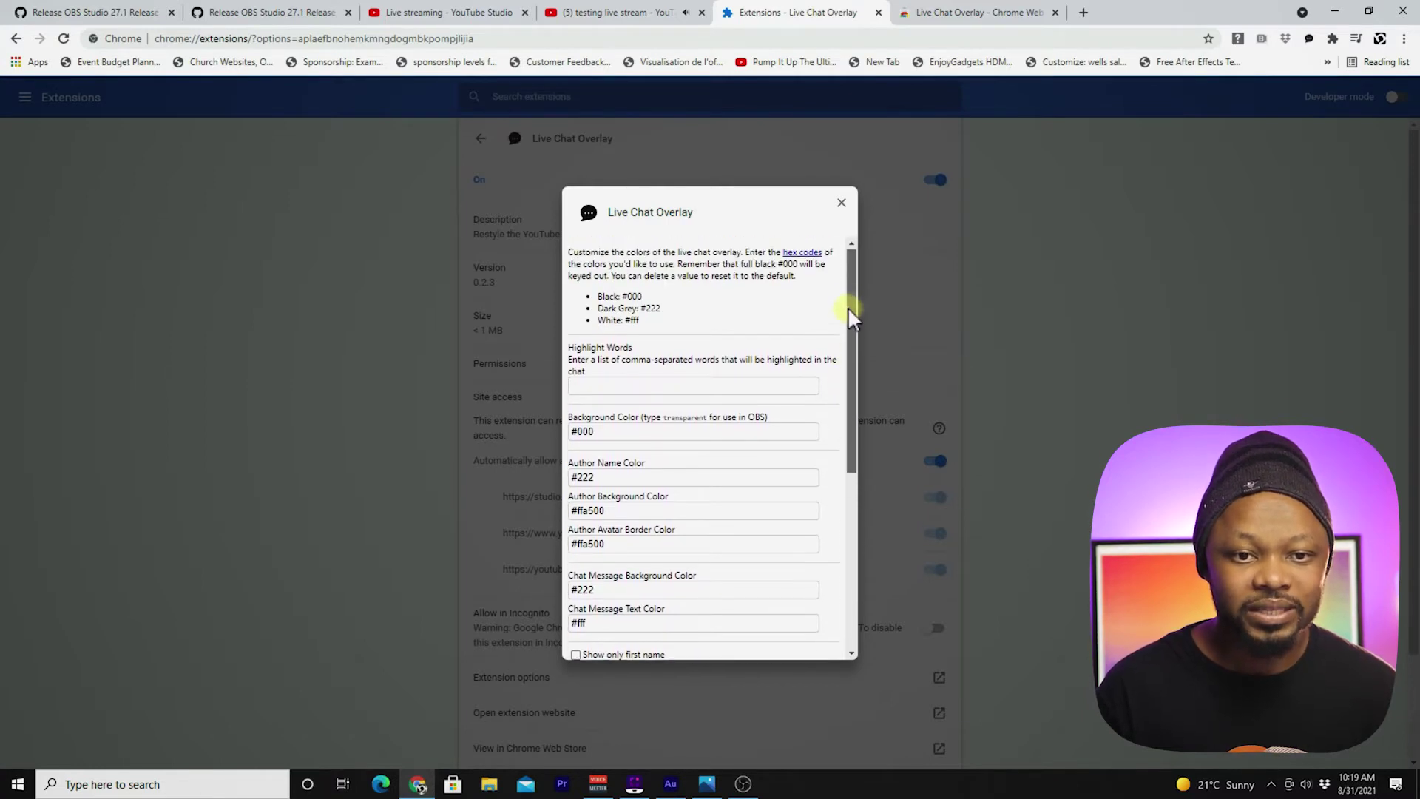
{"action": "scroll", "coordinate": [666, 372], "scroll_direction": "down", "scroll_amount": 1}
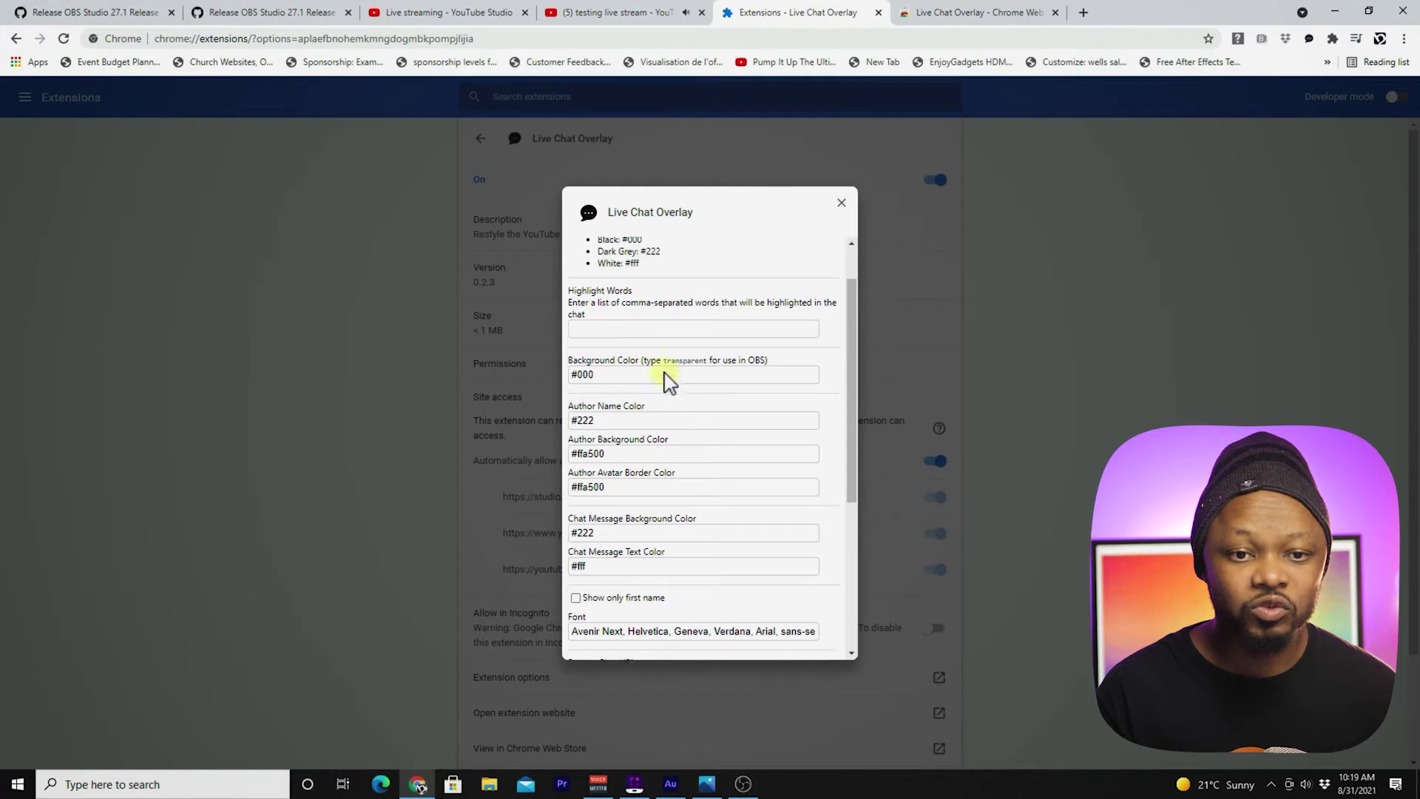
{"action": "scroll", "coordinate": [666, 374], "scroll_direction": "down", "scroll_amount": 2}
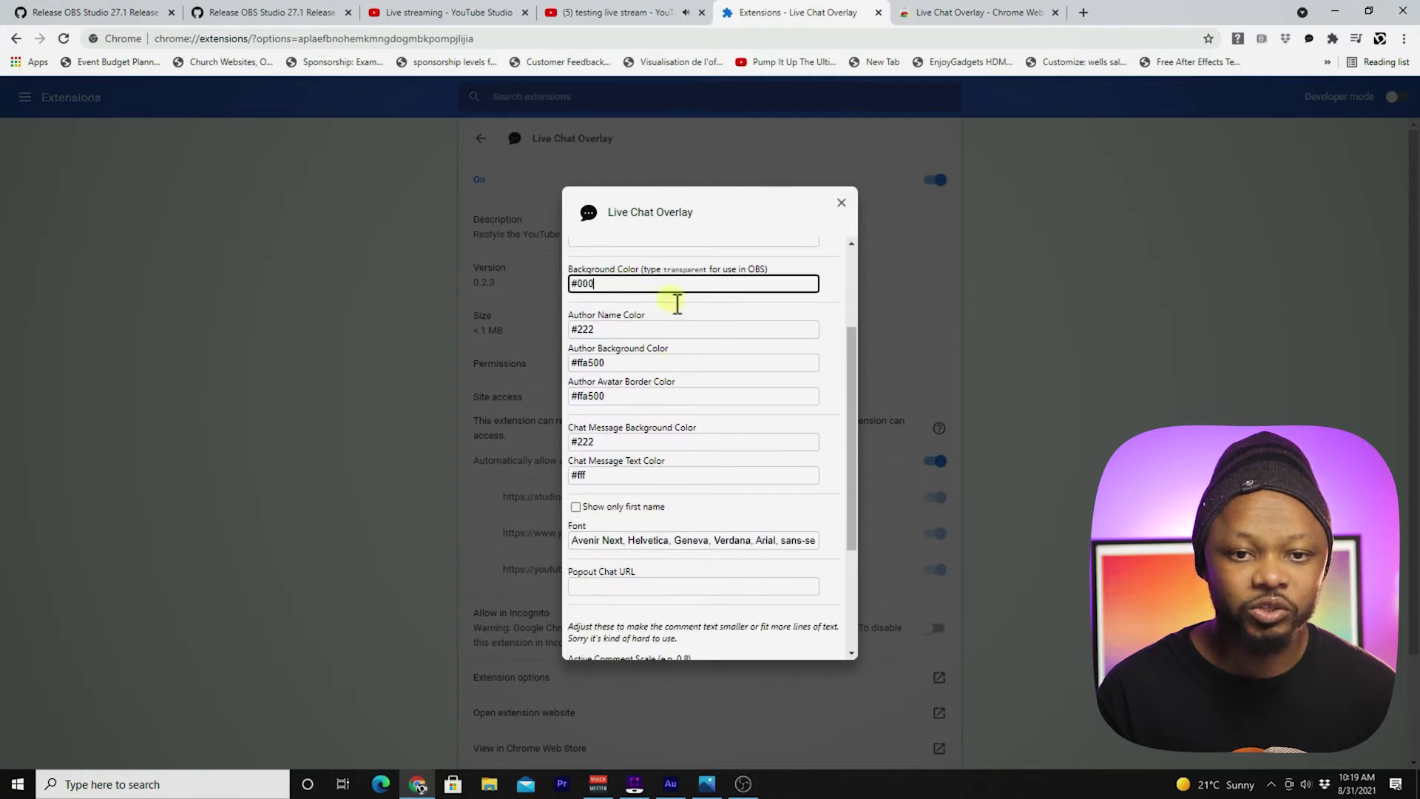
{"action": "scroll", "coordinate": [844, 348], "scroll_direction": "down", "scroll_amount": 1}
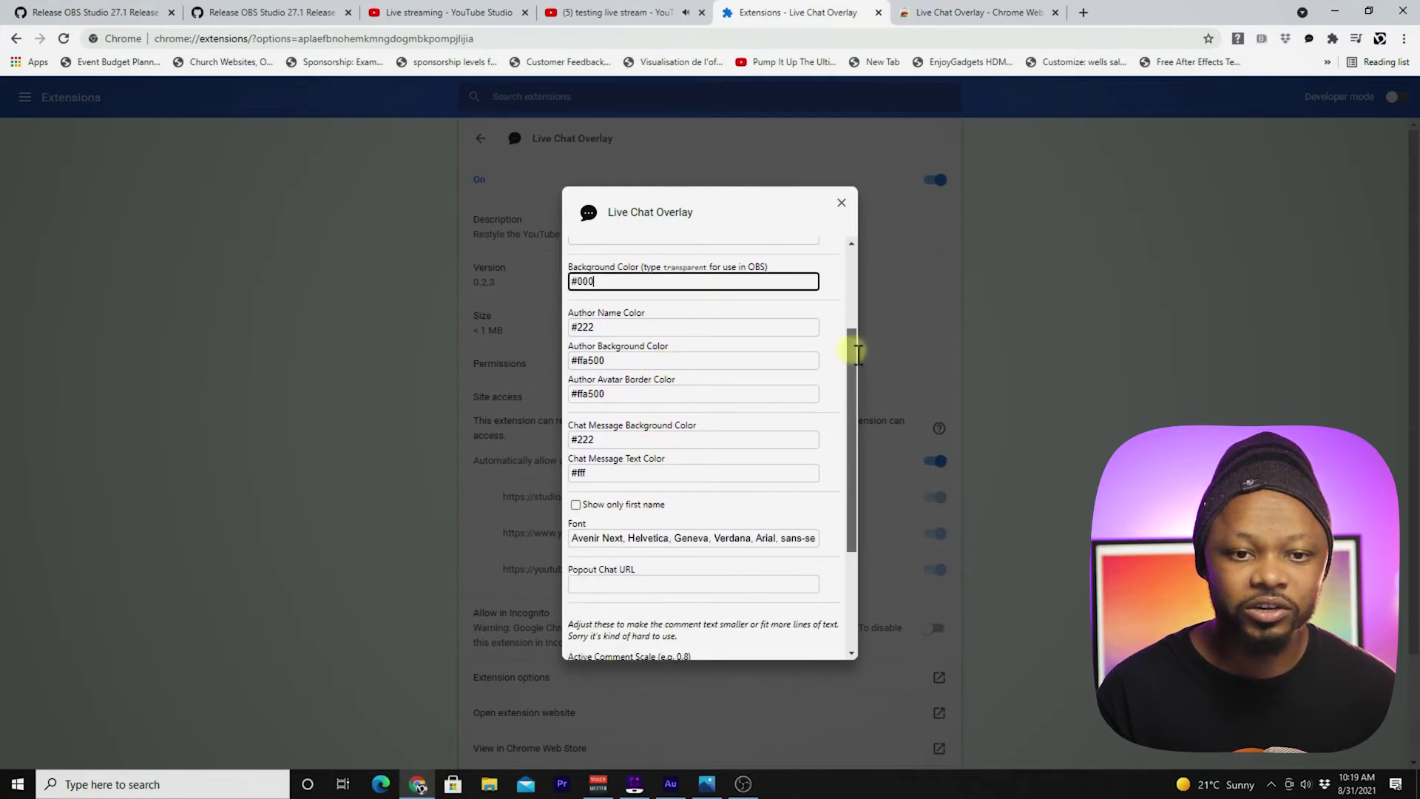
{"action": "left_click", "coordinate": [669, 319]}
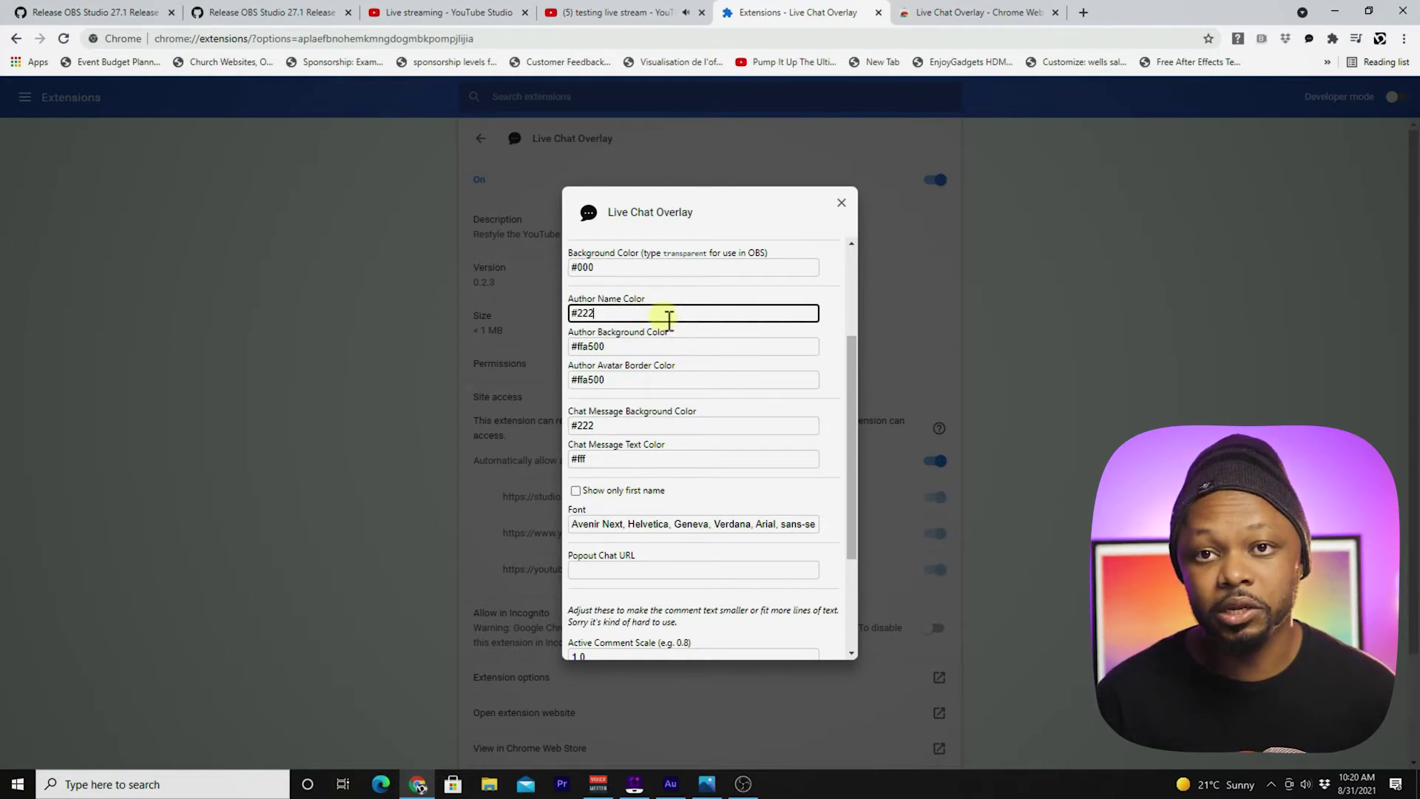
{"action": "left_click_drag", "start_coordinate": [847, 384], "coordinate": [842, 429]}
{"action": "scroll", "coordinate": [842, 429], "scroll_direction": "down", "scroll_amount": 2}
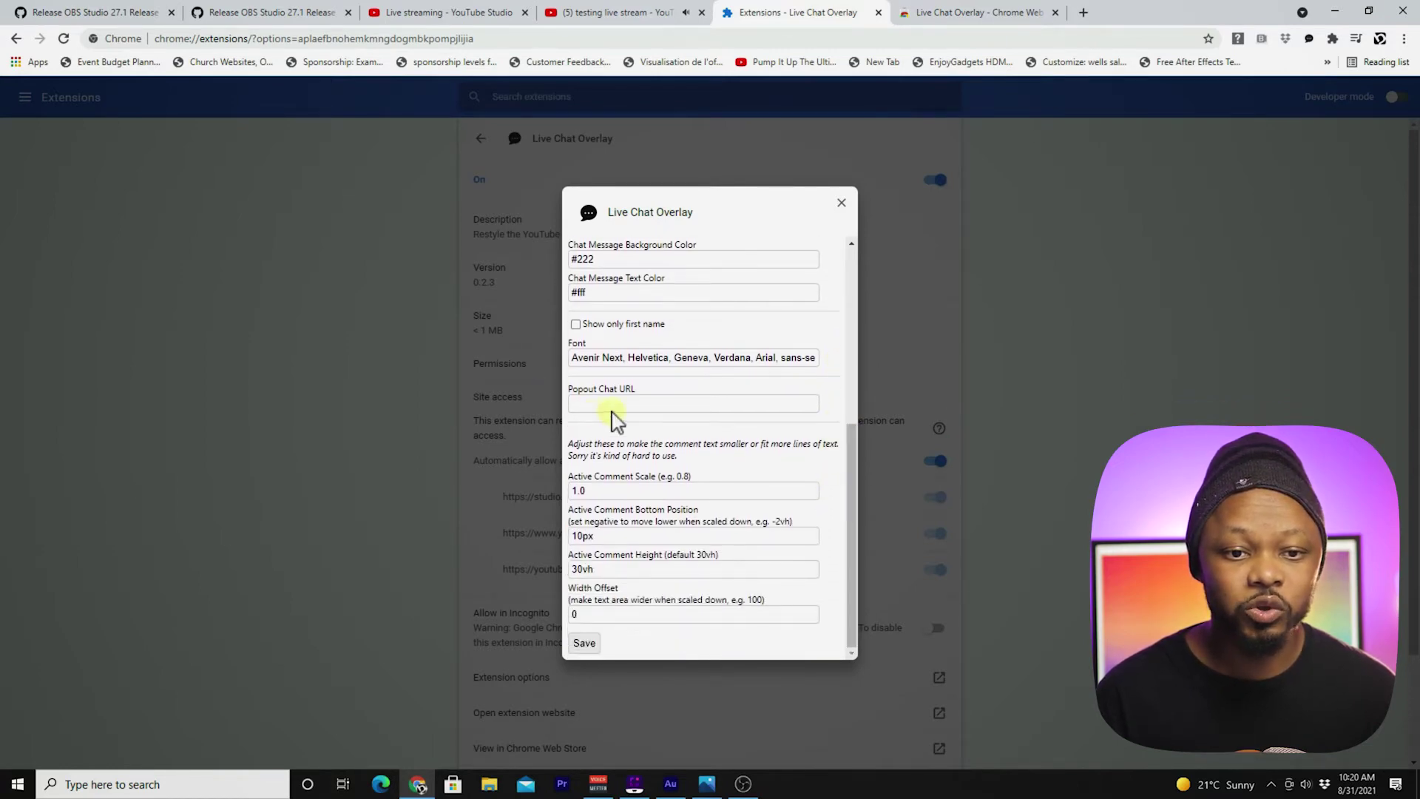
{"action": "left_click_drag", "start_coordinate": [847, 450], "coordinate": [849, 255]}
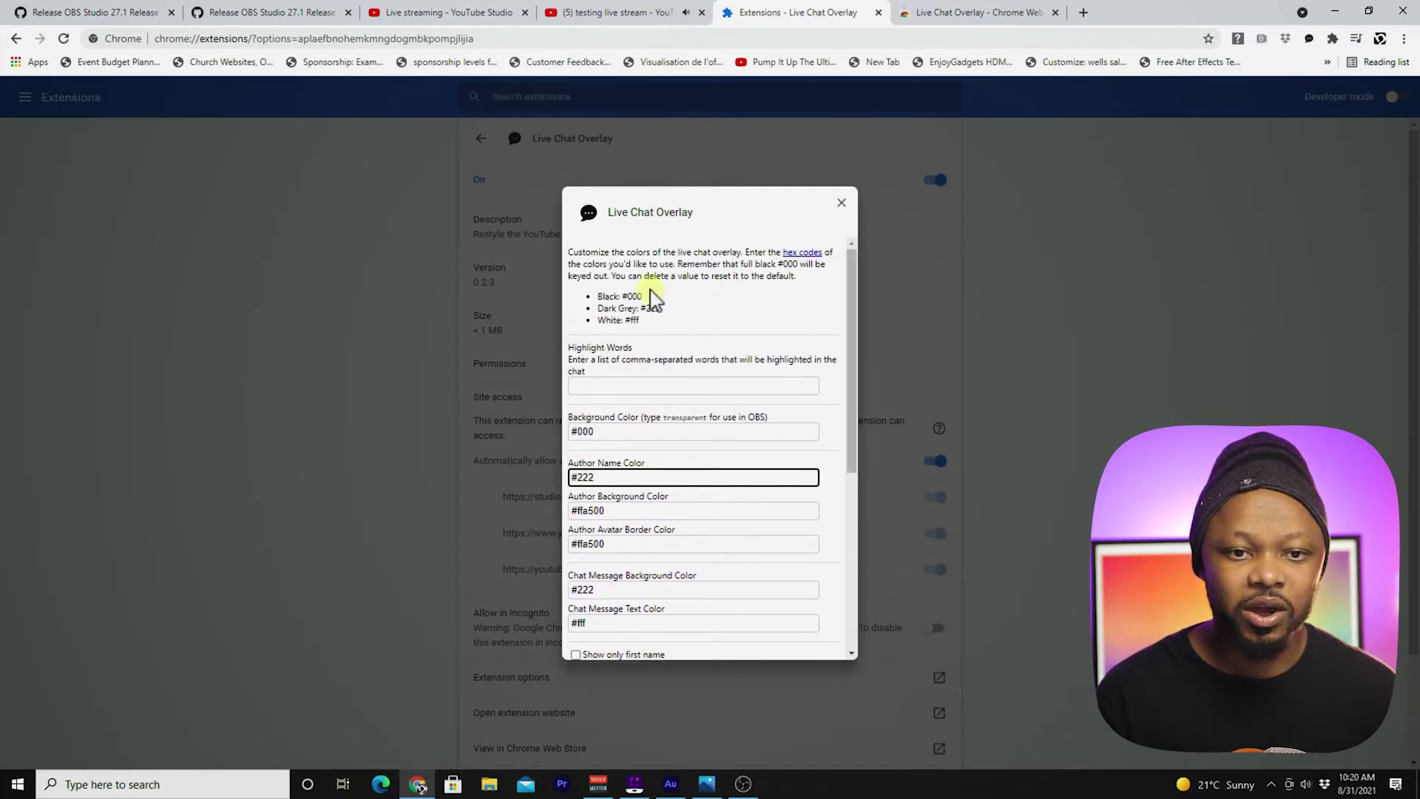
{"action": "left_click_drag", "start_coordinate": [850, 279], "coordinate": [830, 488]}
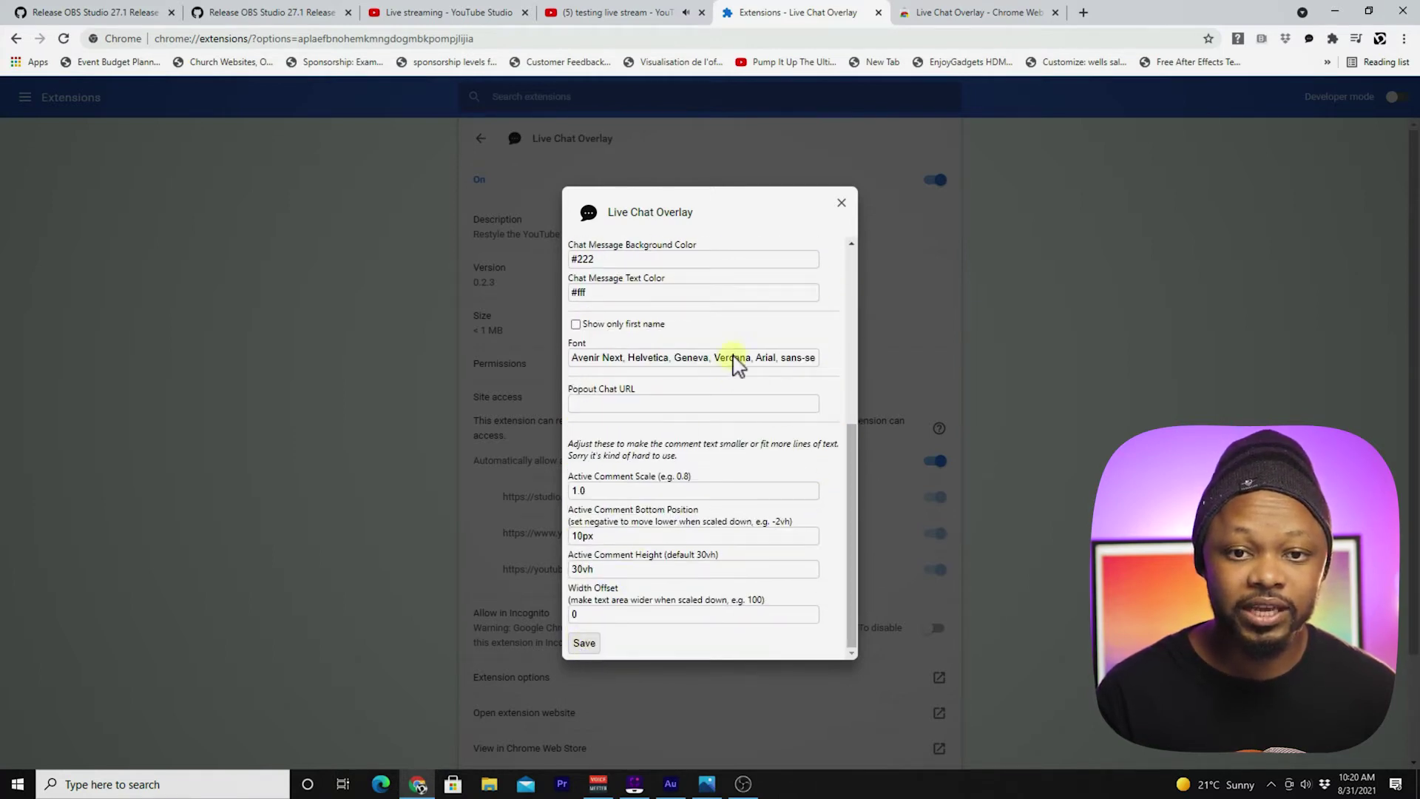
{"action": "left_click", "coordinate": [840, 203]}
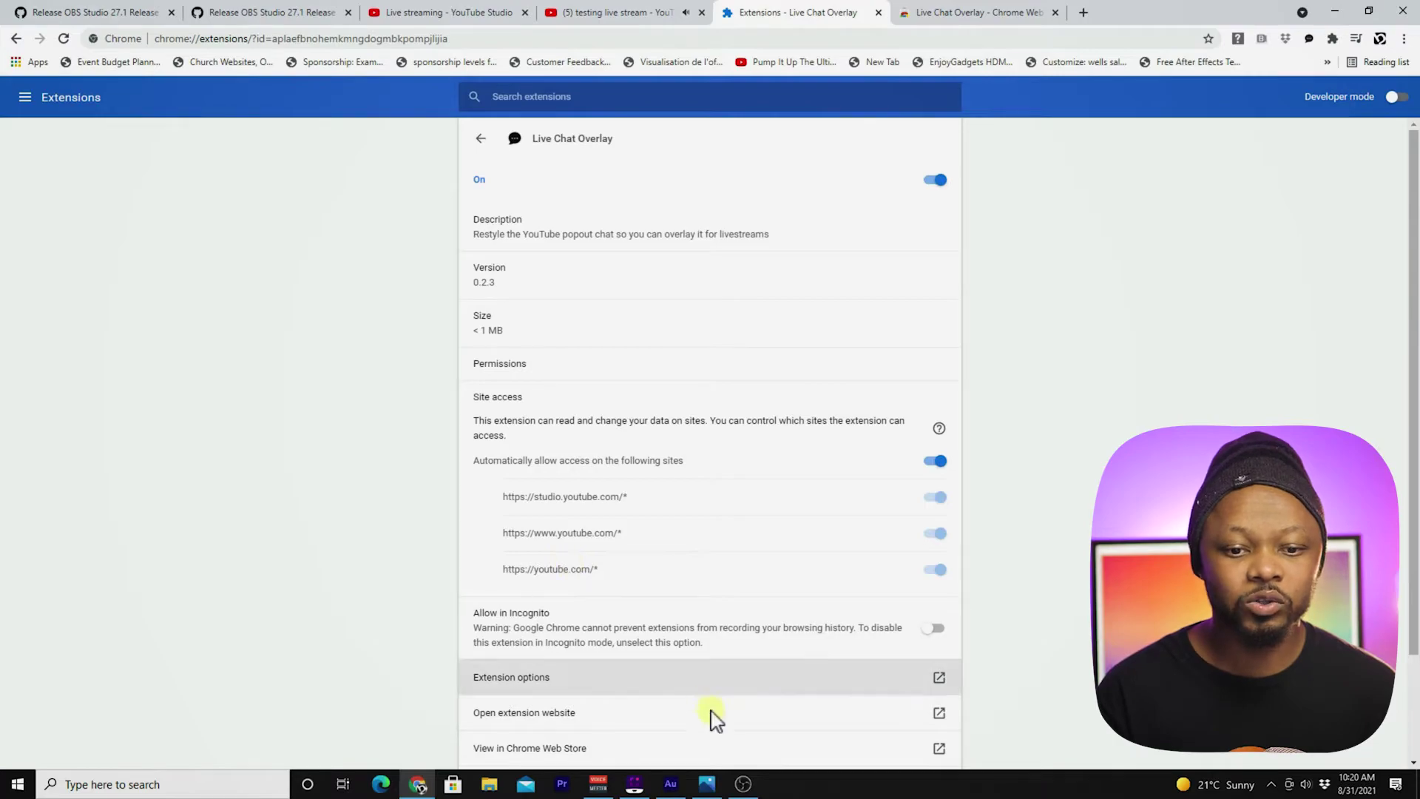
Switch to YouTube Studio and post the message "Hello" in the testing live stream's chat
{"action": "left_click", "coordinate": [743, 783]}
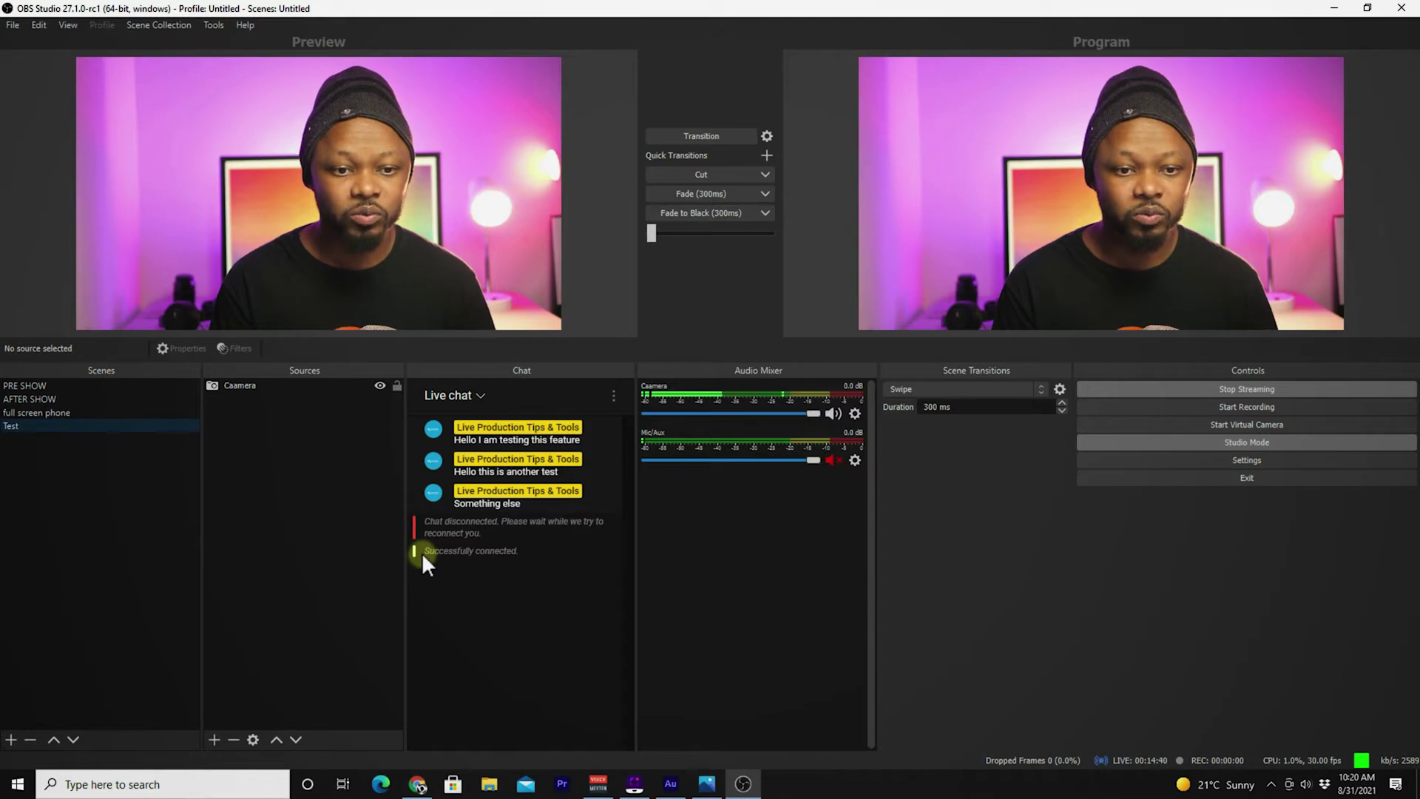
{"action": "key", "text": "alt+Tab"}
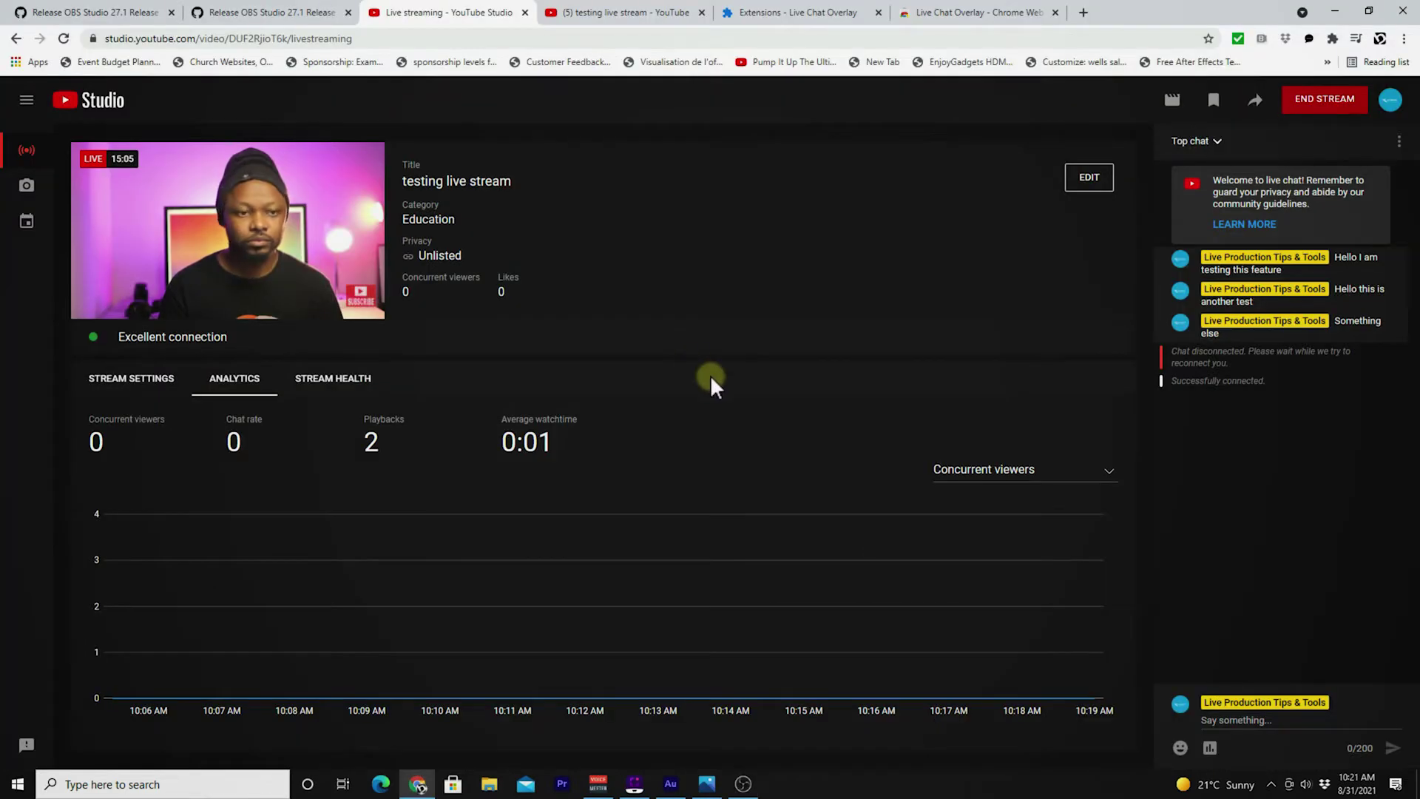
{"action": "left_click", "coordinate": [1223, 721]}
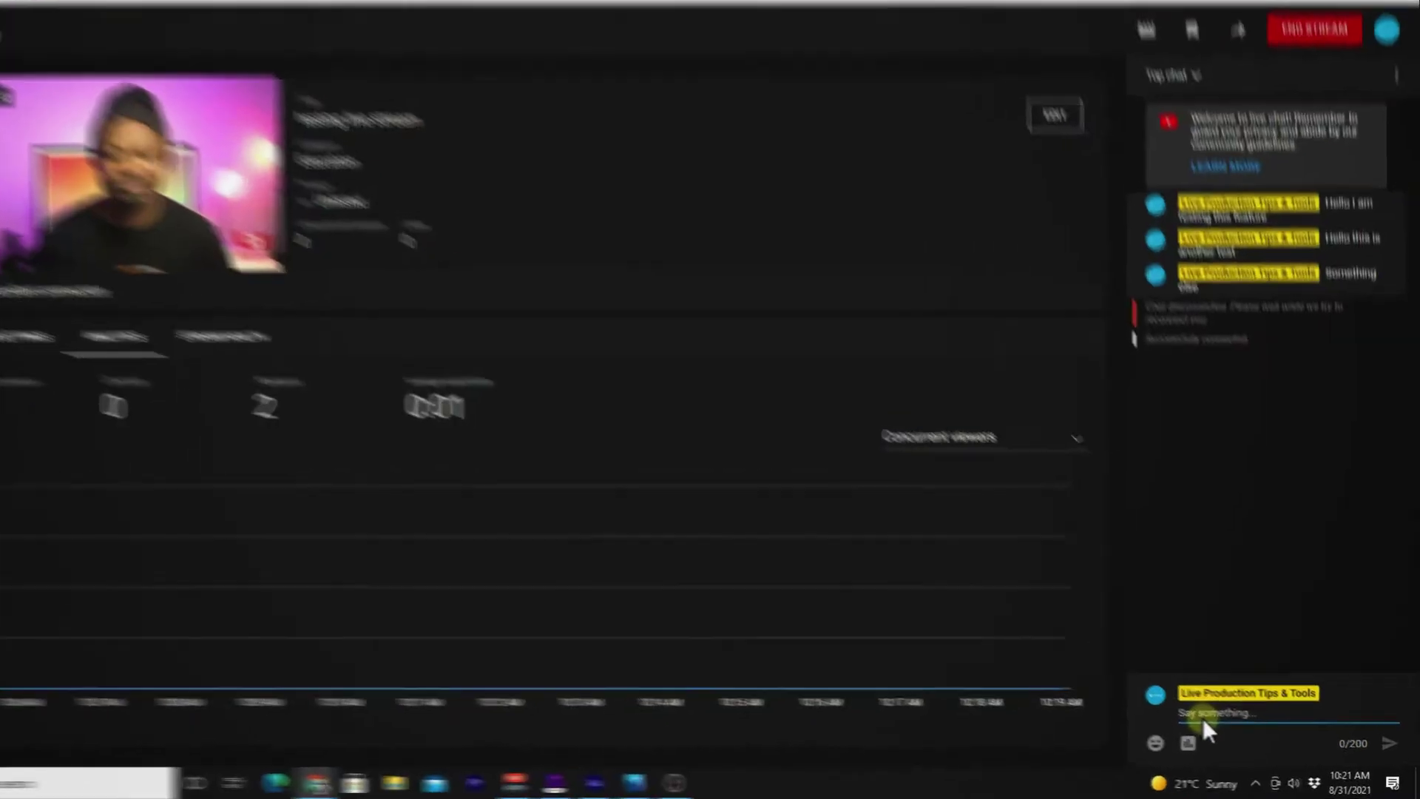
{"action": "type", "text": "Hello"}
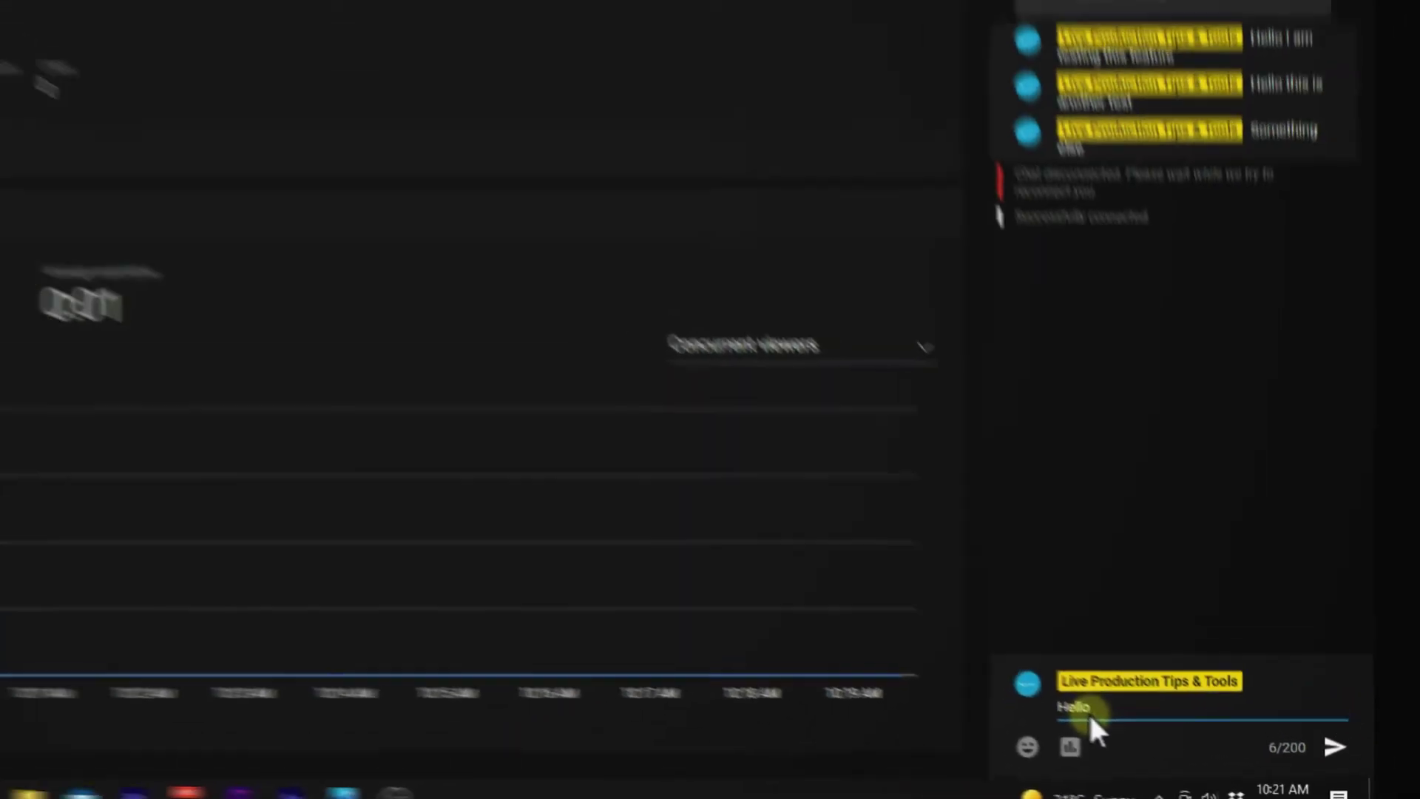
{"action": "key", "text": "Return"}
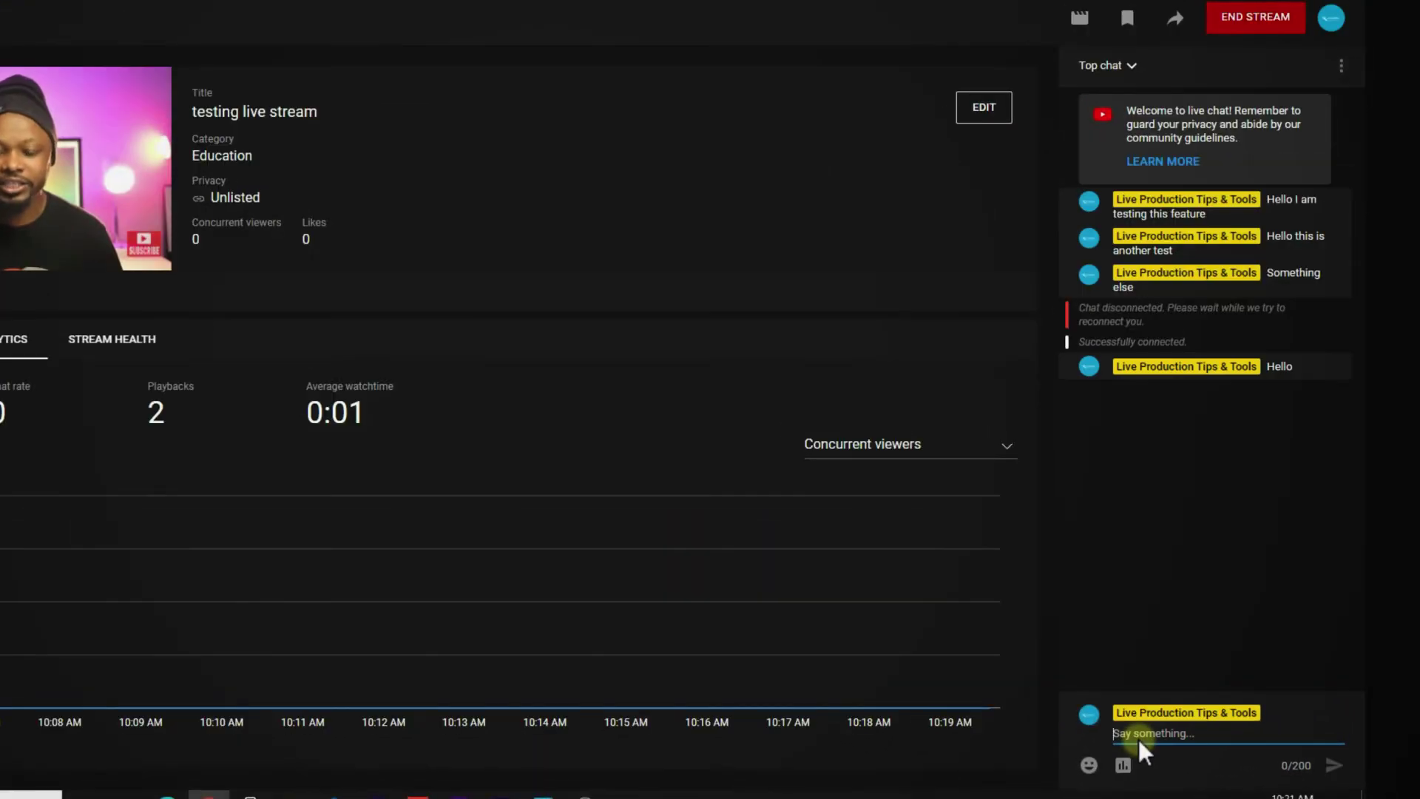
Post a second live chat message introducing the sender by name as being from live production tips and tools
{"action": "type", "text": "t"}
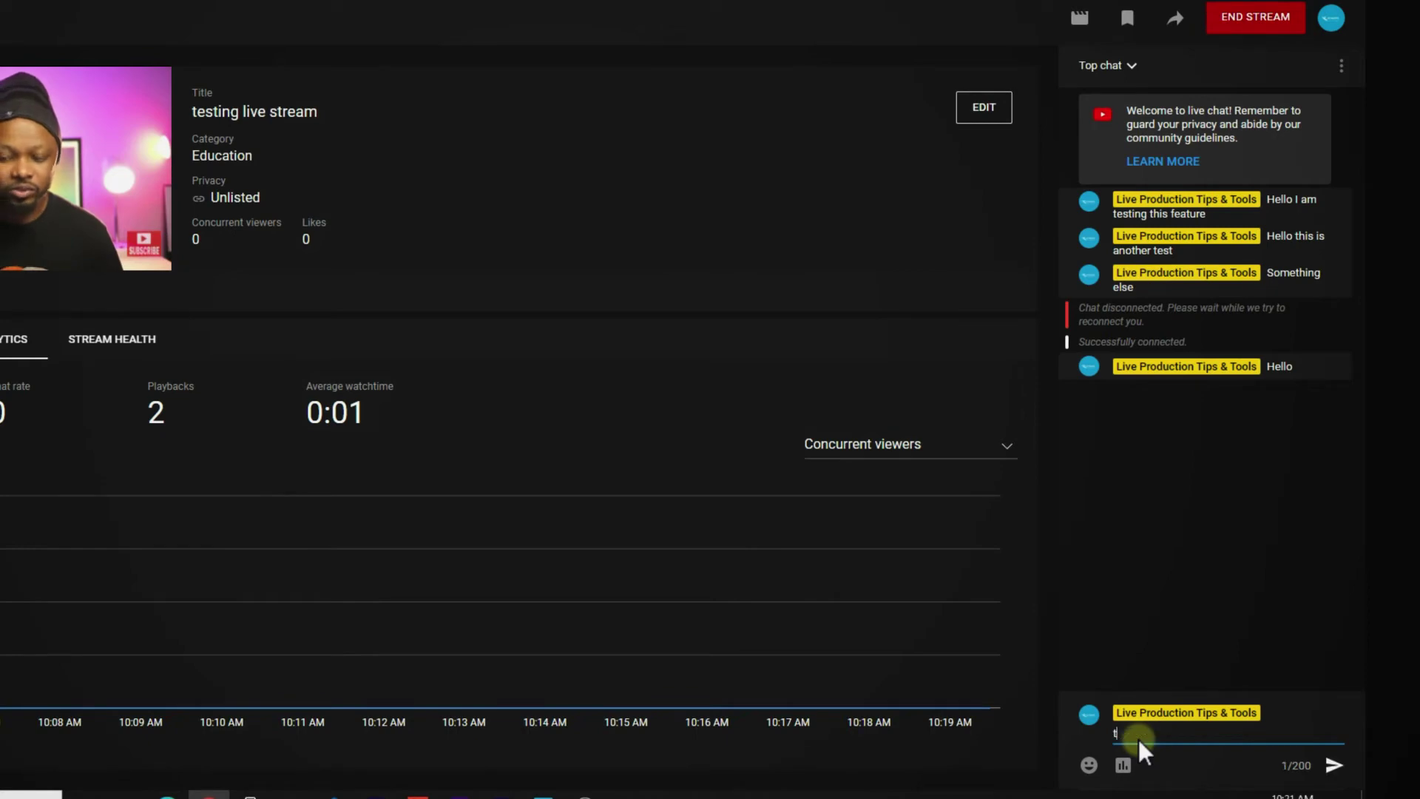
{"action": "type", "text": "his is "}
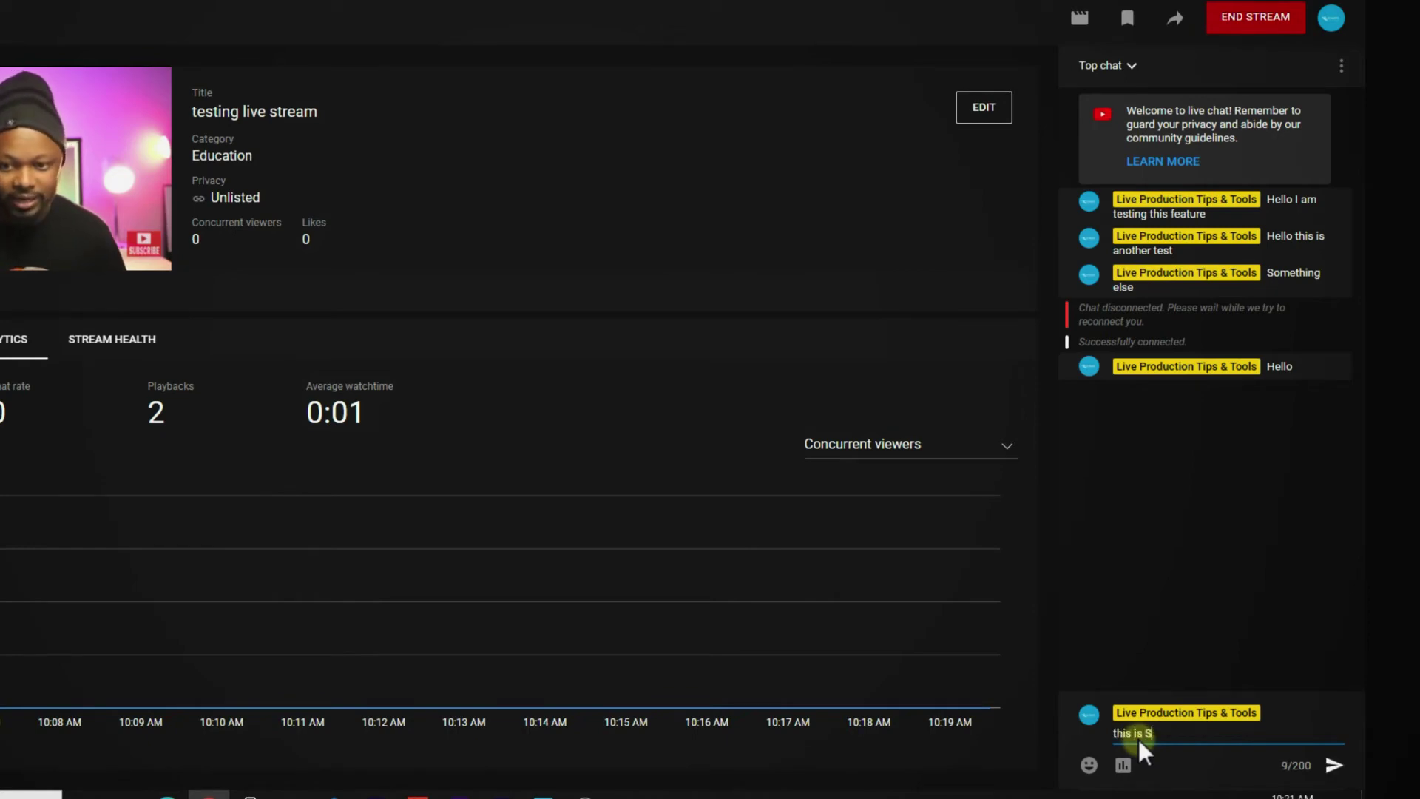
{"action": "type", "text": "Sam from "}
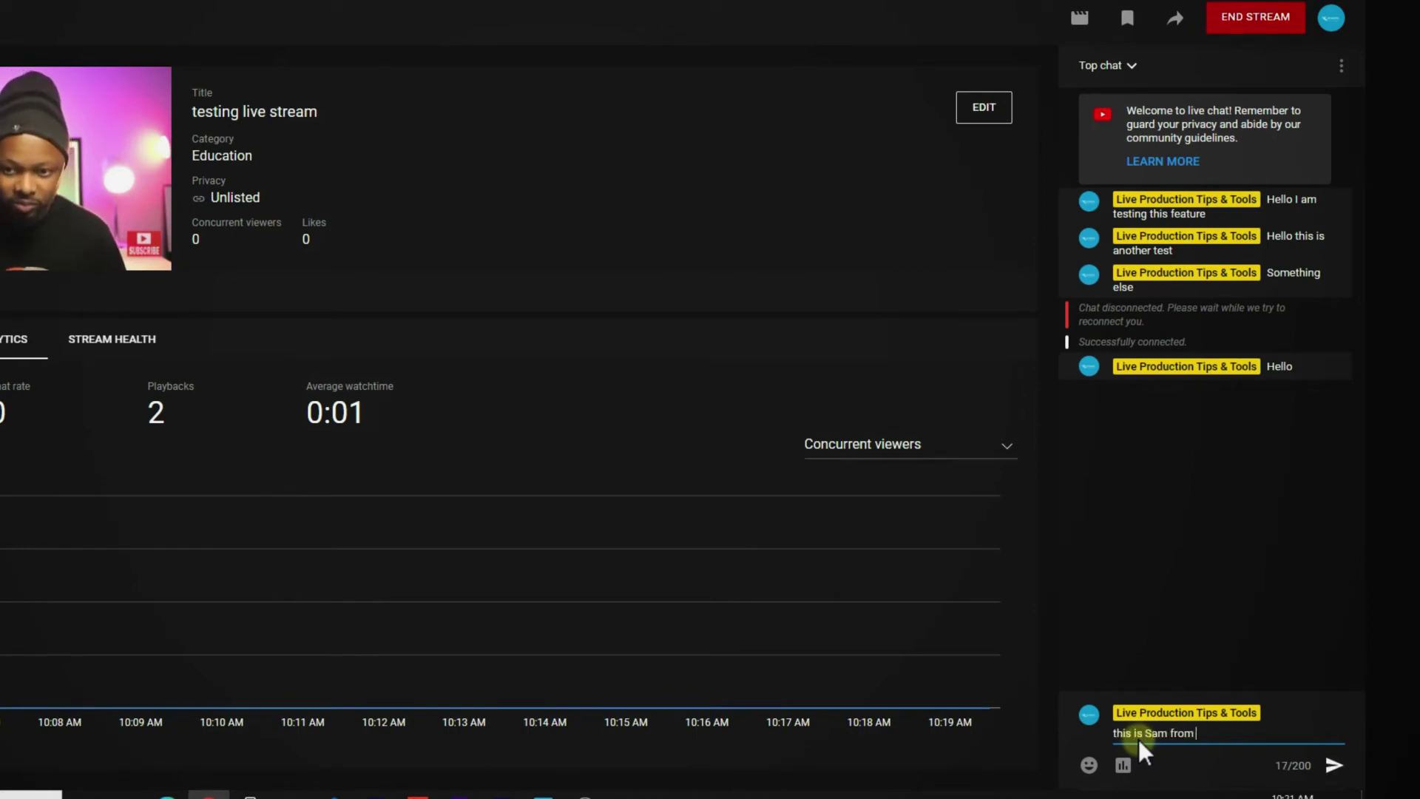
{"action": "type", "text": "live pro"}
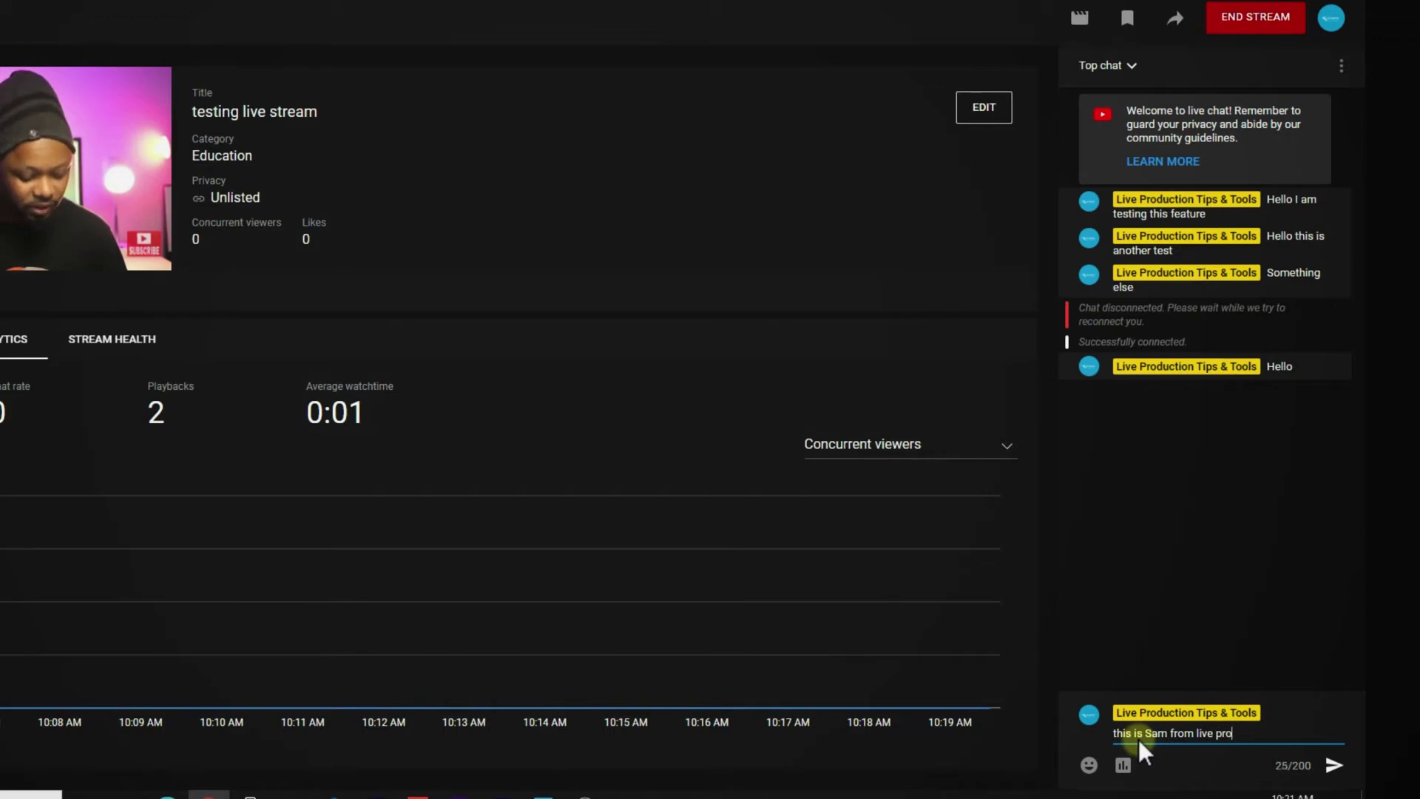
{"action": "type", "text": "duction "}
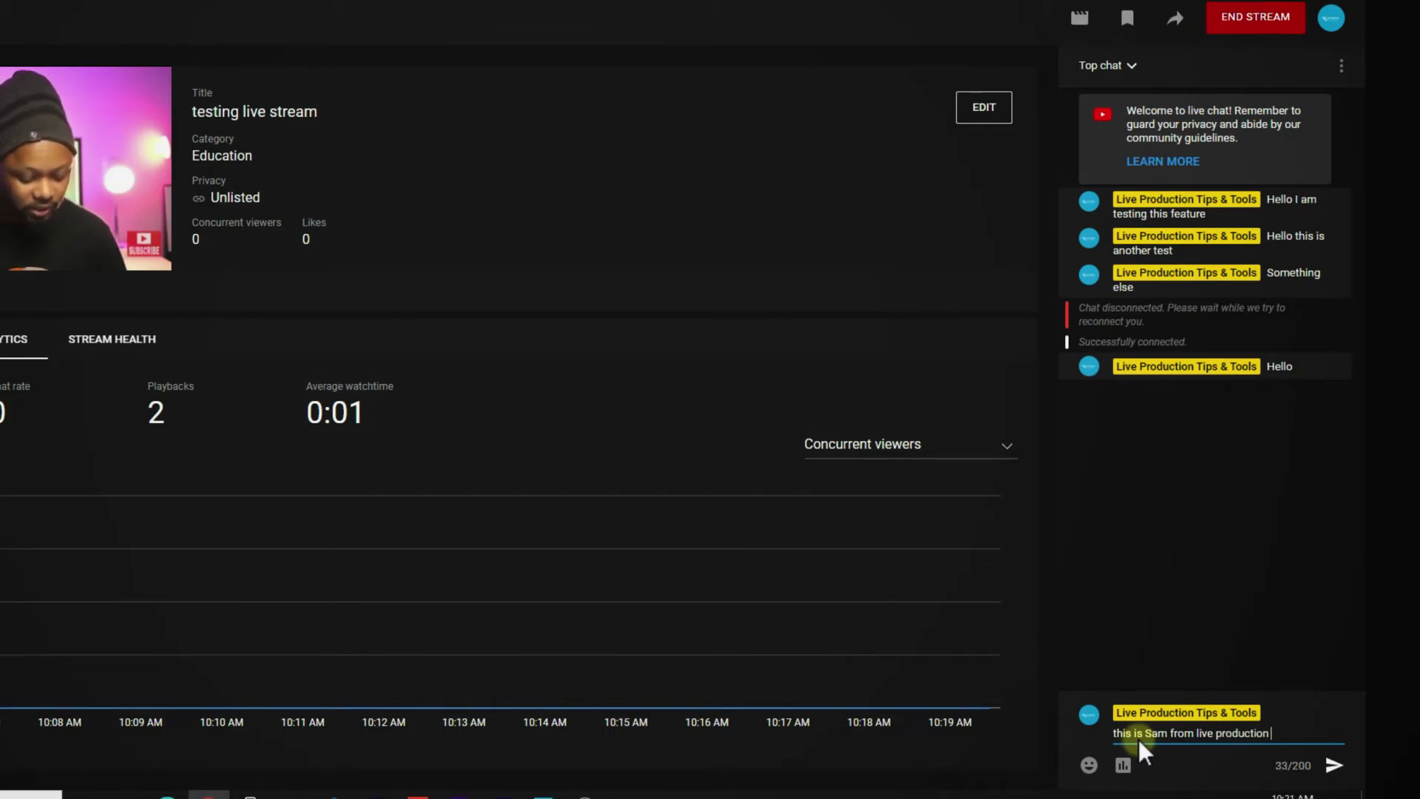
{"action": "type", "text": "tips and tool"}
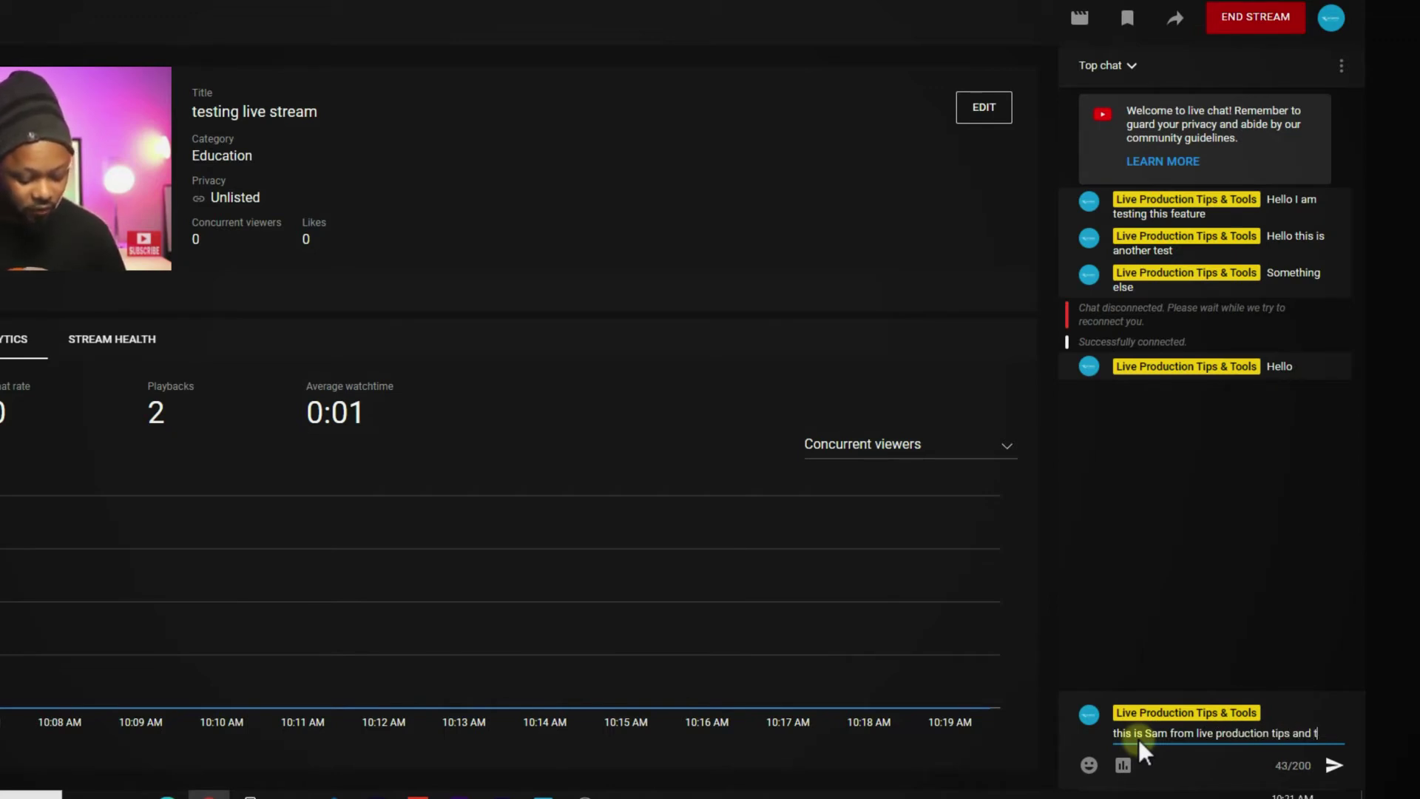
{"action": "type", "text": "s"}
{"action": "key", "text": "Return"}
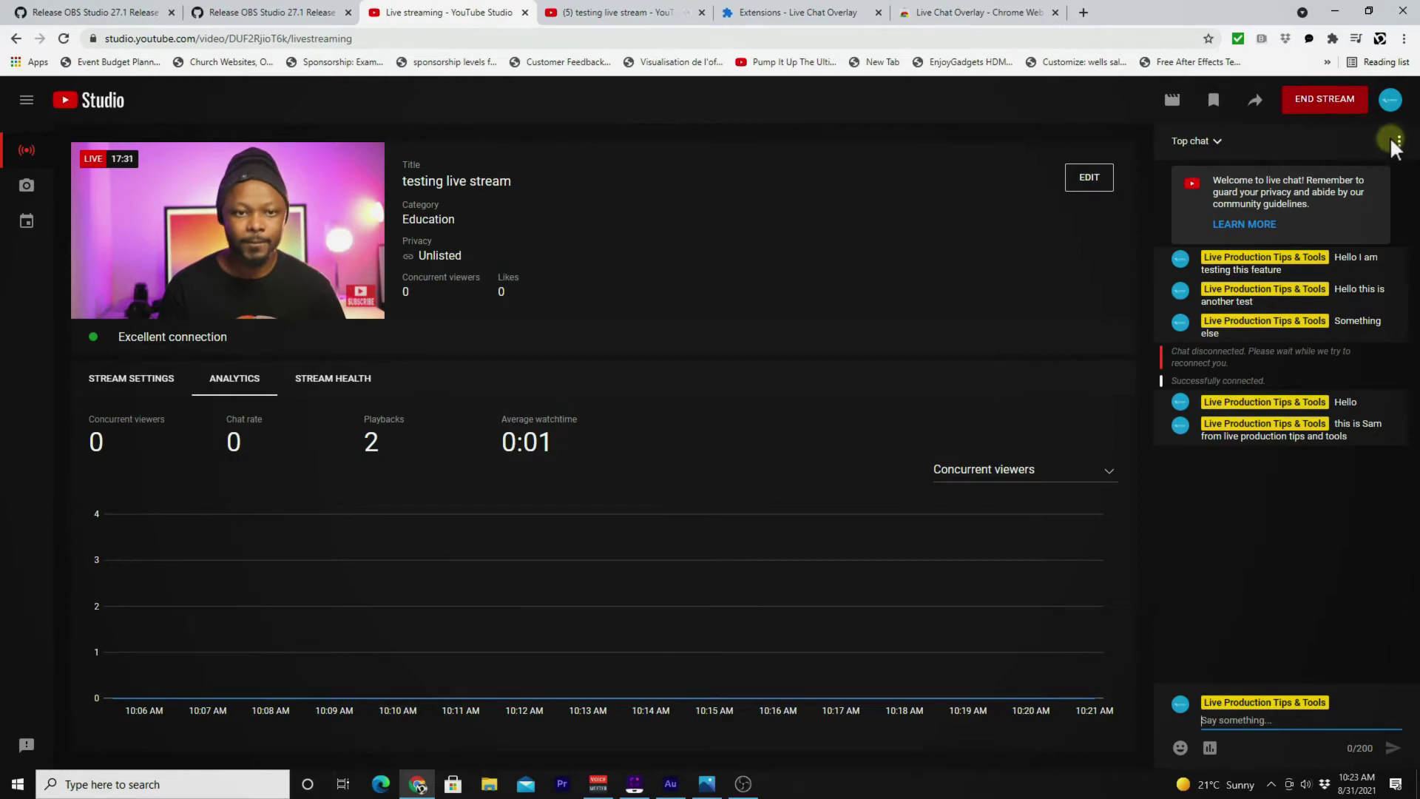
Check the chat on the stream's watch page, and pop out the live chat from YouTube Studio into a separate, repositioned window
{"action": "left_click", "coordinate": [645, 12]}
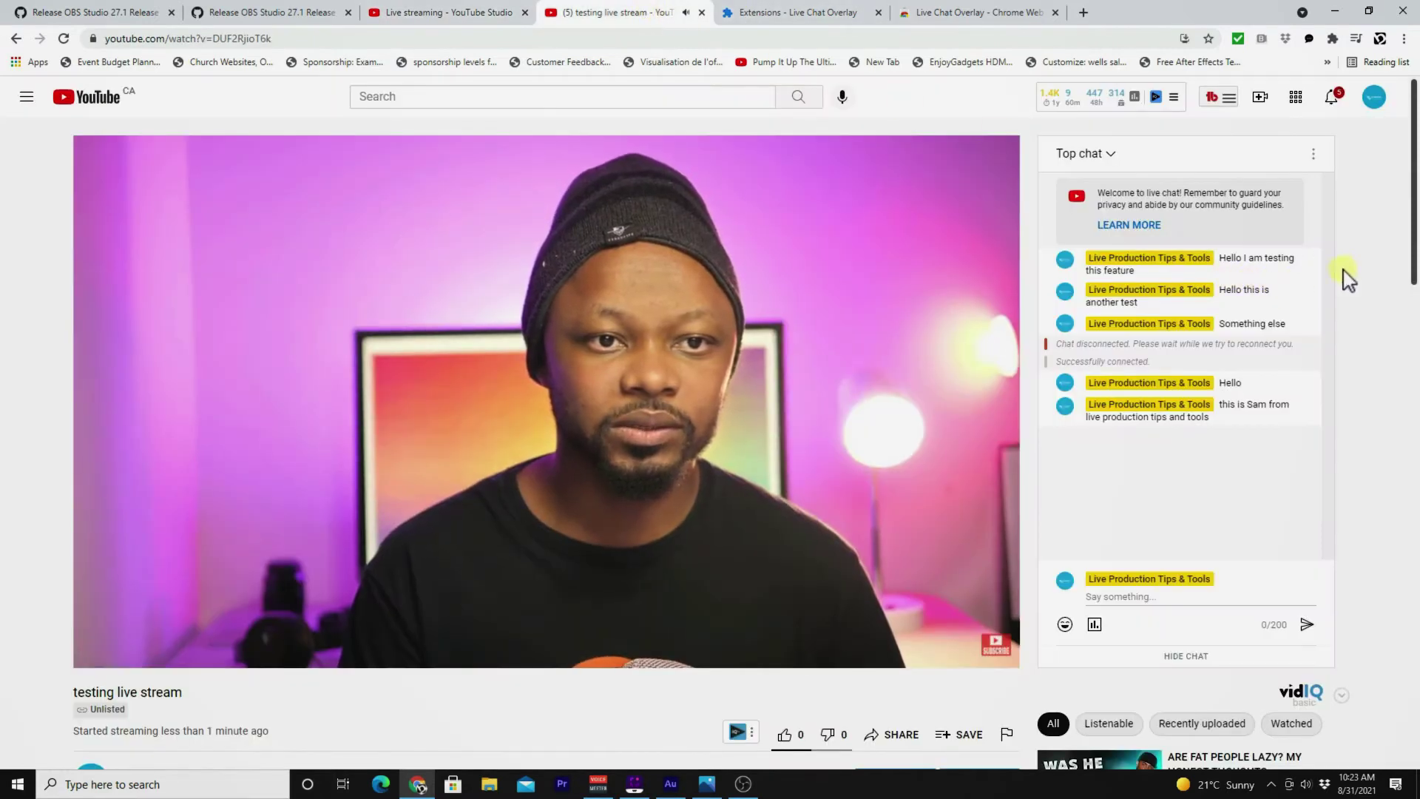
{"action": "left_click", "coordinate": [455, 12]}
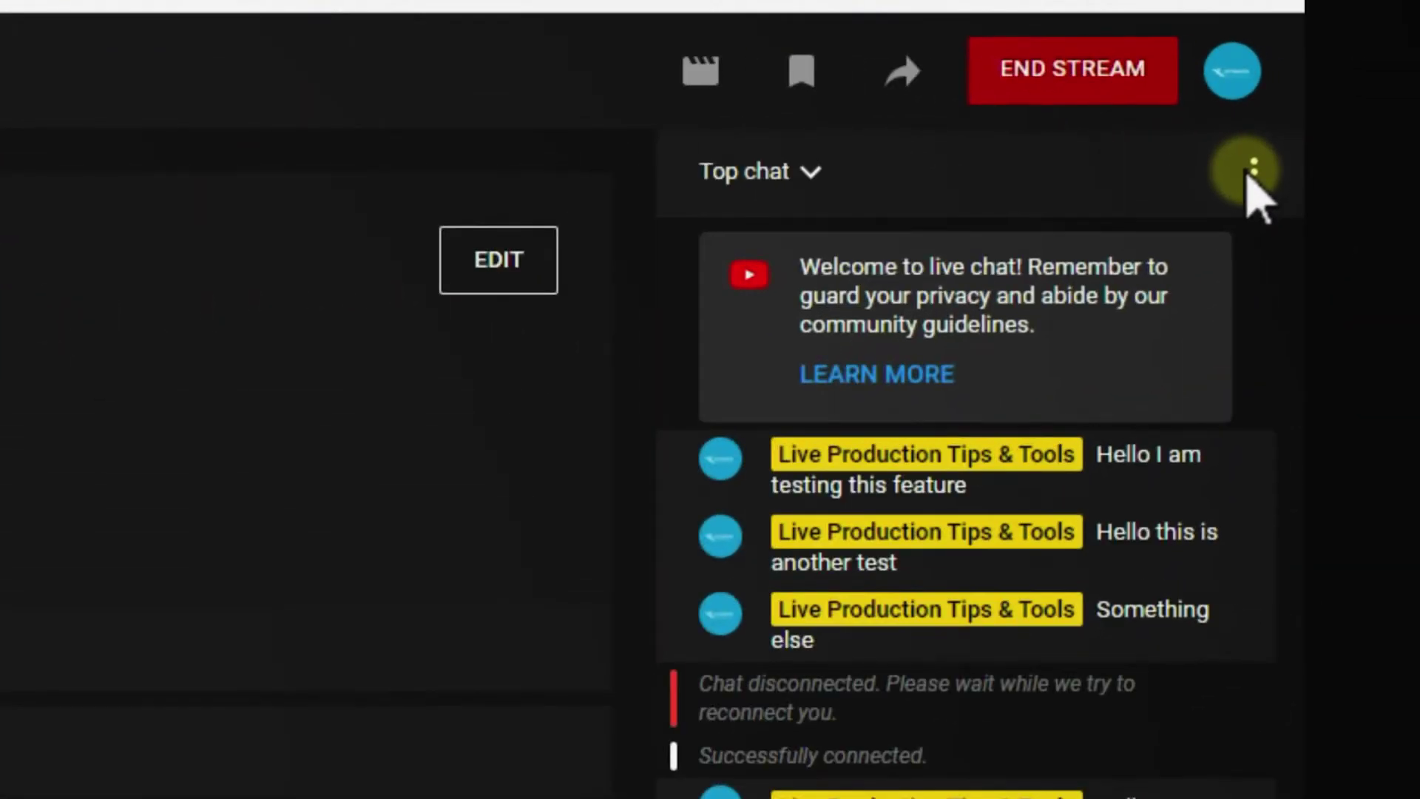
{"action": "left_click", "coordinate": [1256, 173]}
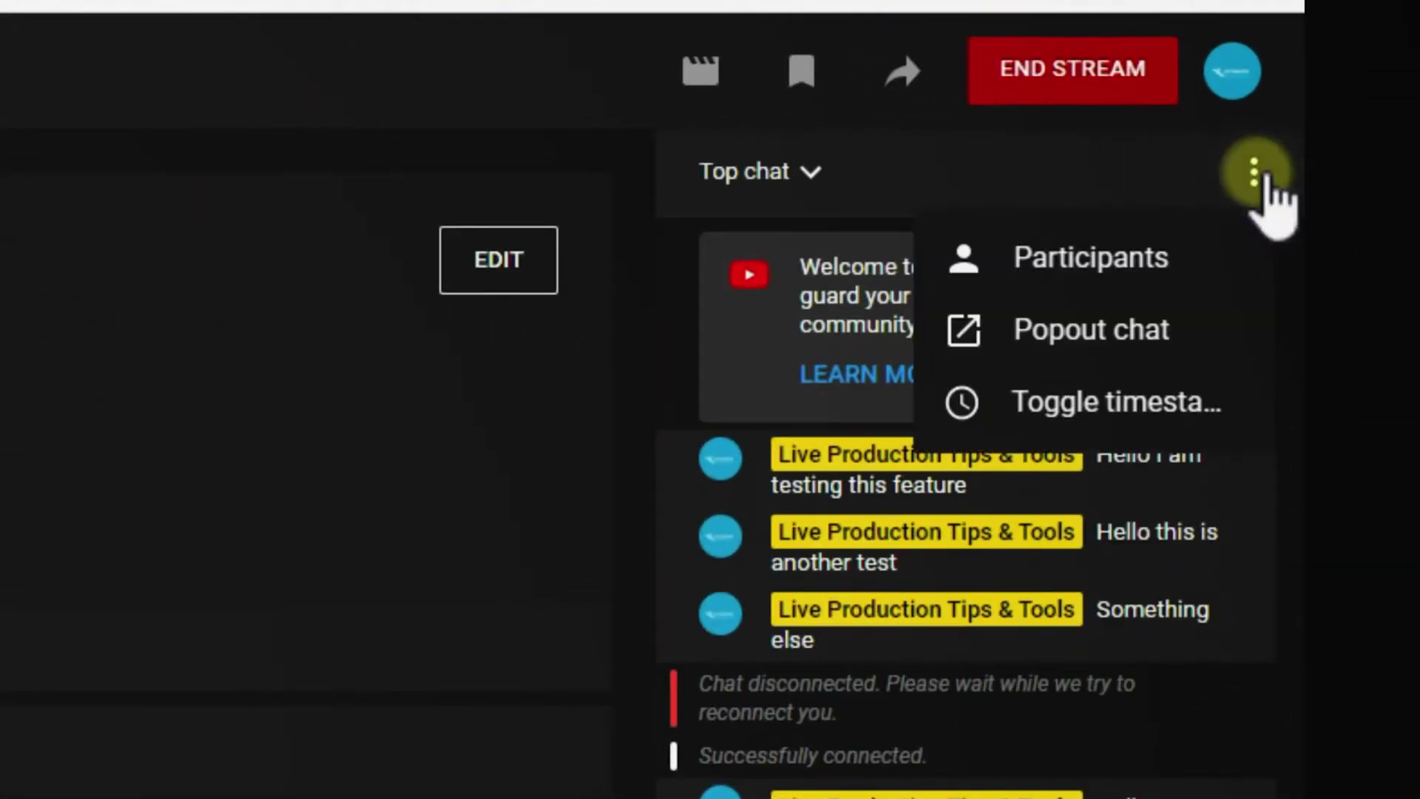
{"action": "left_click", "coordinate": [1210, 194]}
{"action": "left_click", "coordinate": [1256, 173]}
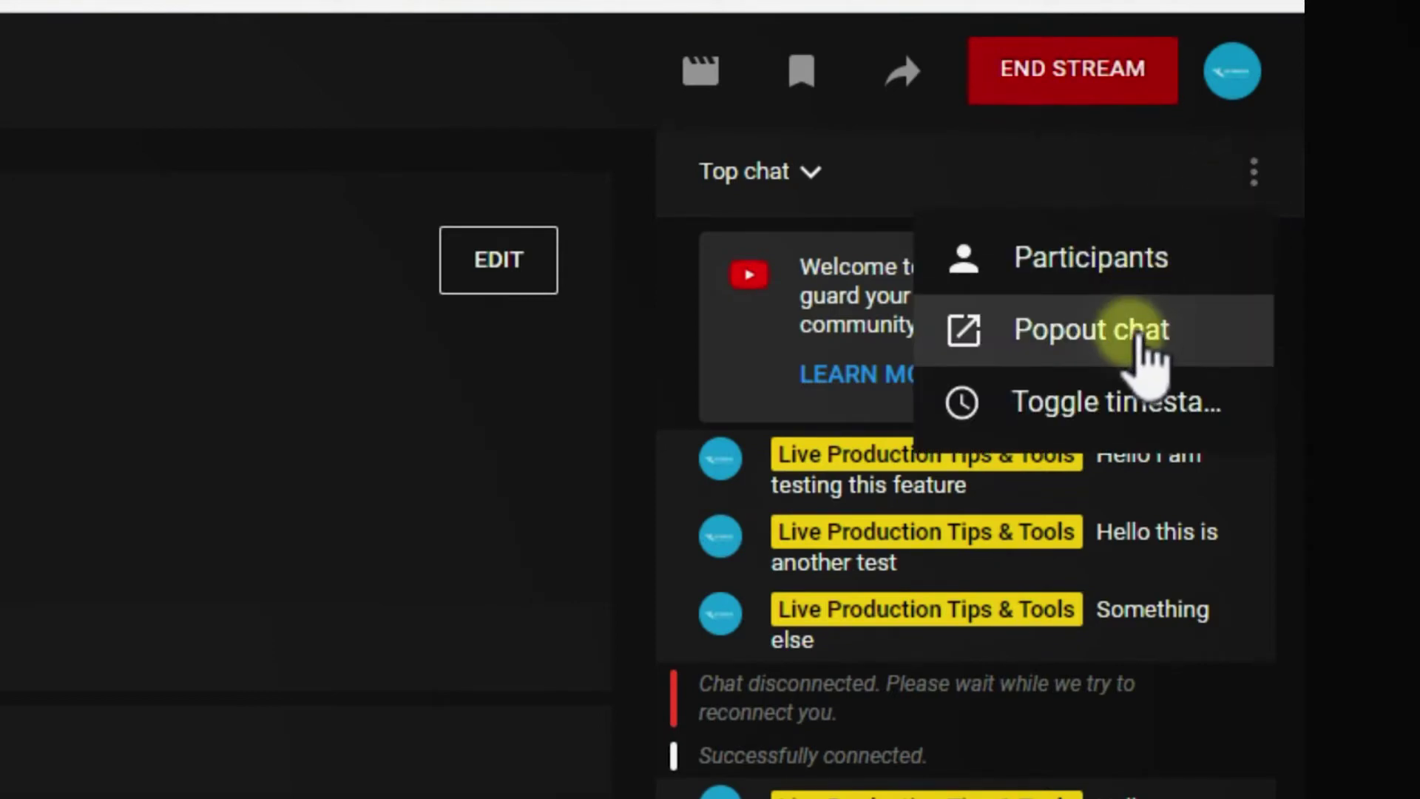
{"action": "left_click", "coordinate": [1140, 342]}
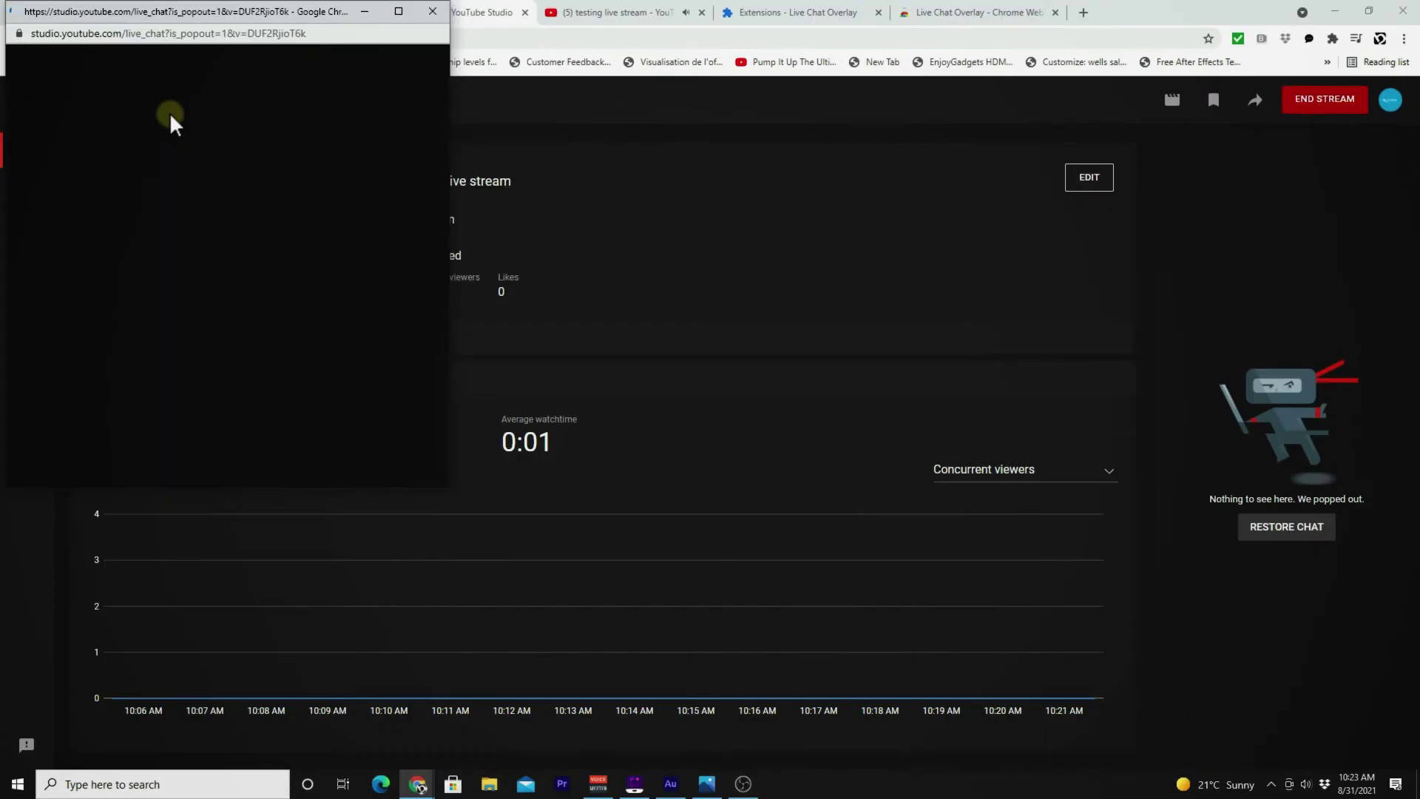
{"action": "left_click_drag", "start_coordinate": [222, 25], "coordinate": [470, 52]}
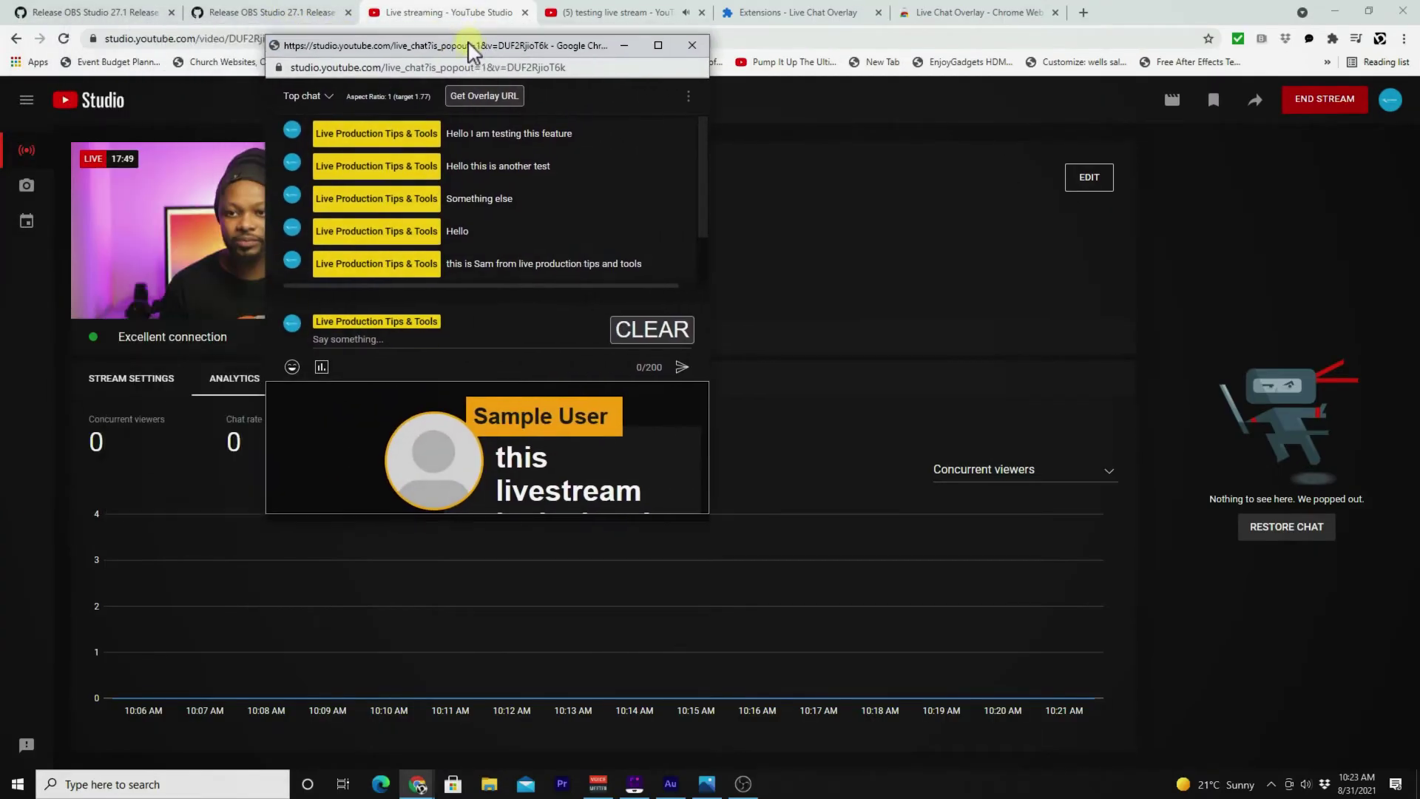
Find the message introducing the sender in the popout chat and feature it in the comment overlay
{"action": "mouse_move", "coordinate": [701, 182]}
{"action": "left_mouse_down"}
{"action": "mouse_move", "coordinate": [703, 210]}
{"action": "mouse_move", "coordinate": [704, 164]}
{"action": "left_mouse_up"}
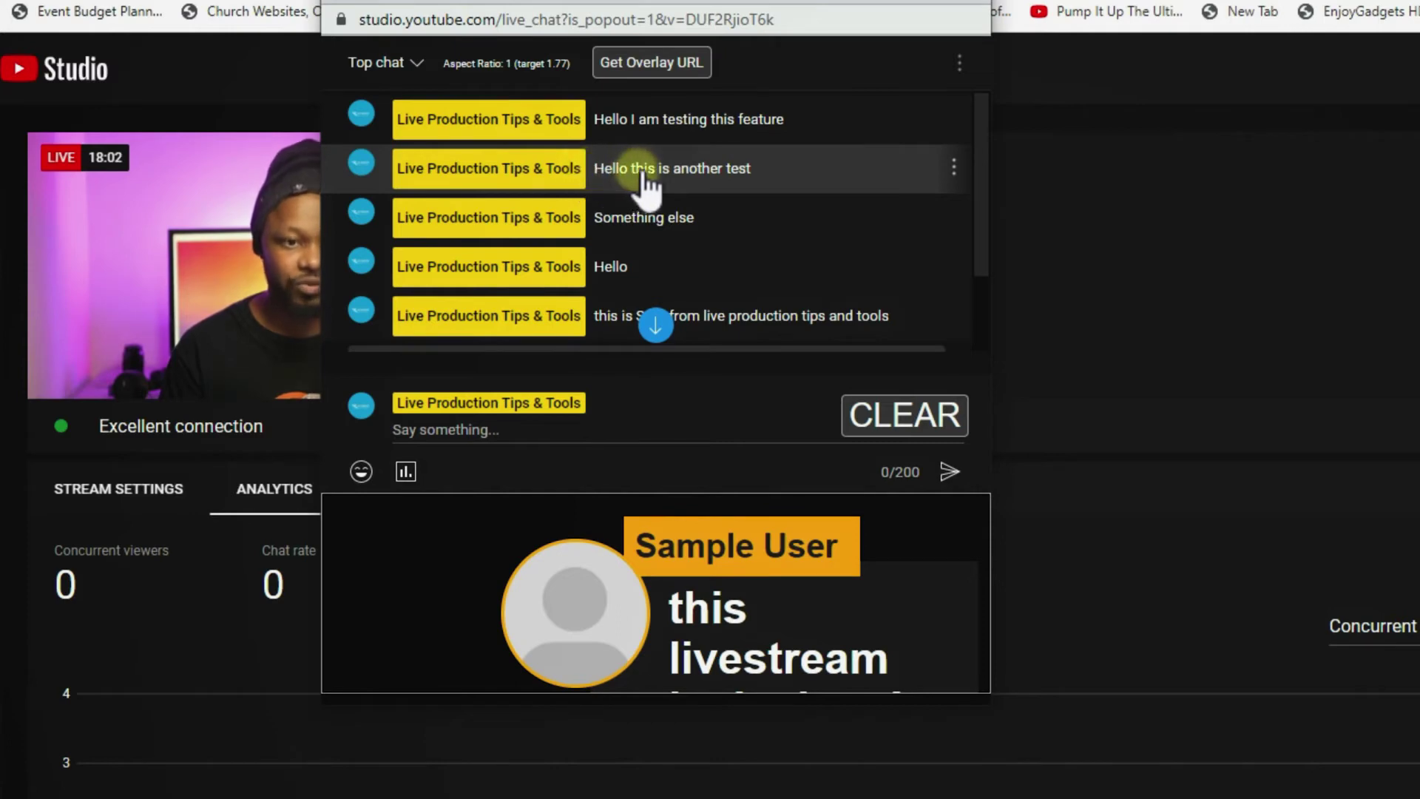
{"action": "scroll", "coordinate": [980, 231], "scroll_direction": "down", "scroll_amount": 2}
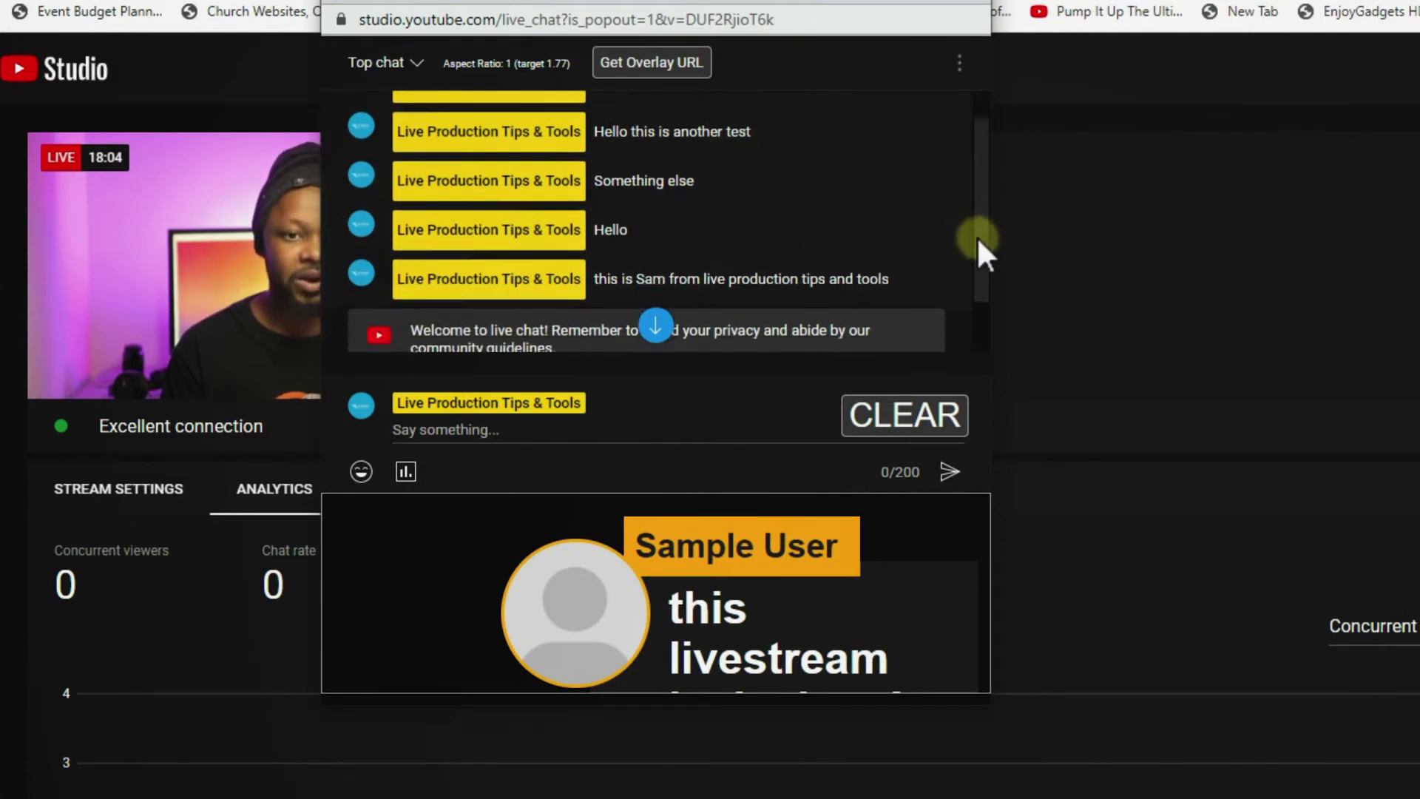
{"action": "left_click", "coordinate": [699, 233]}
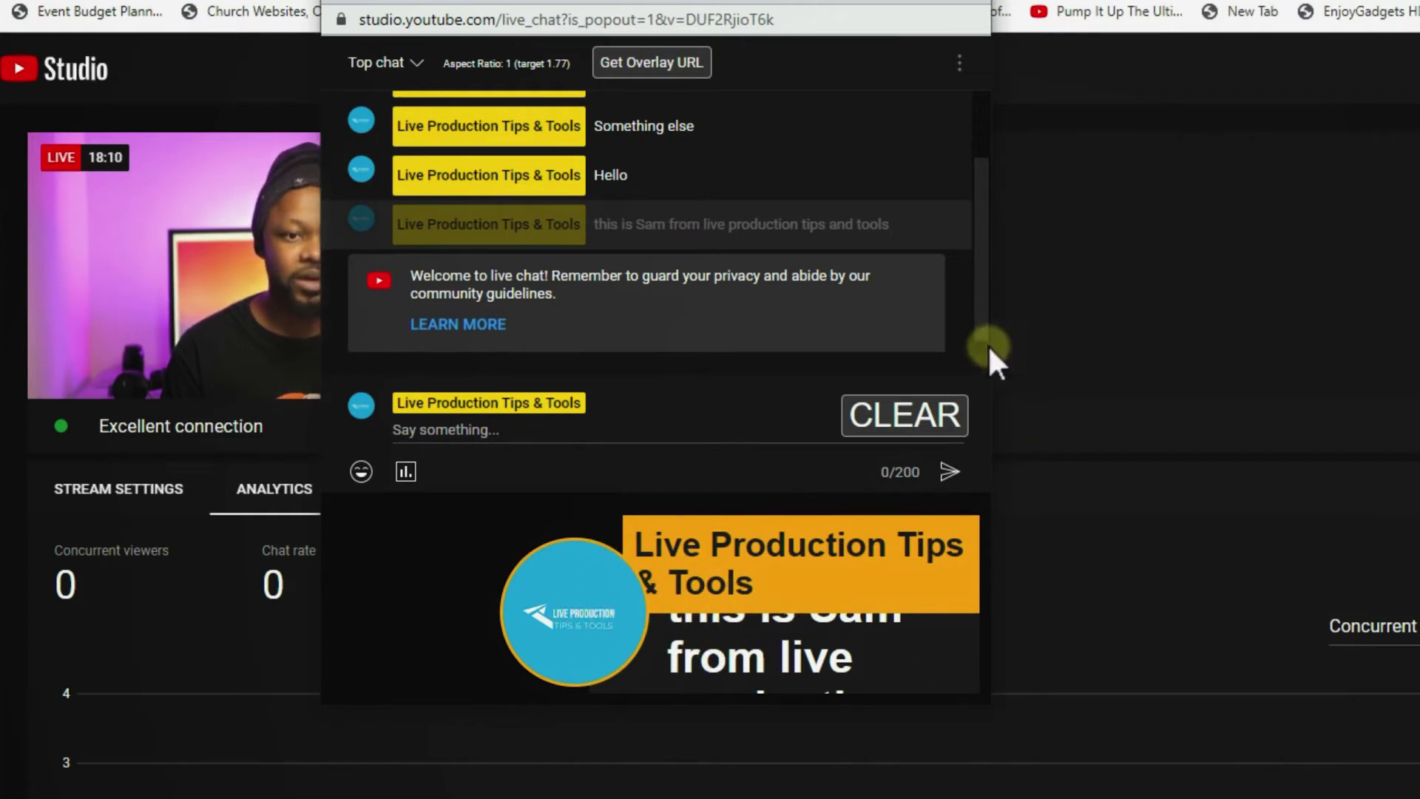
Widen the popout chat window to an aspect ratio of about 1.84 and move it slightly lower
{"action": "left_click_drag", "start_coordinate": [1000, 361], "coordinate": [1408, 343]}
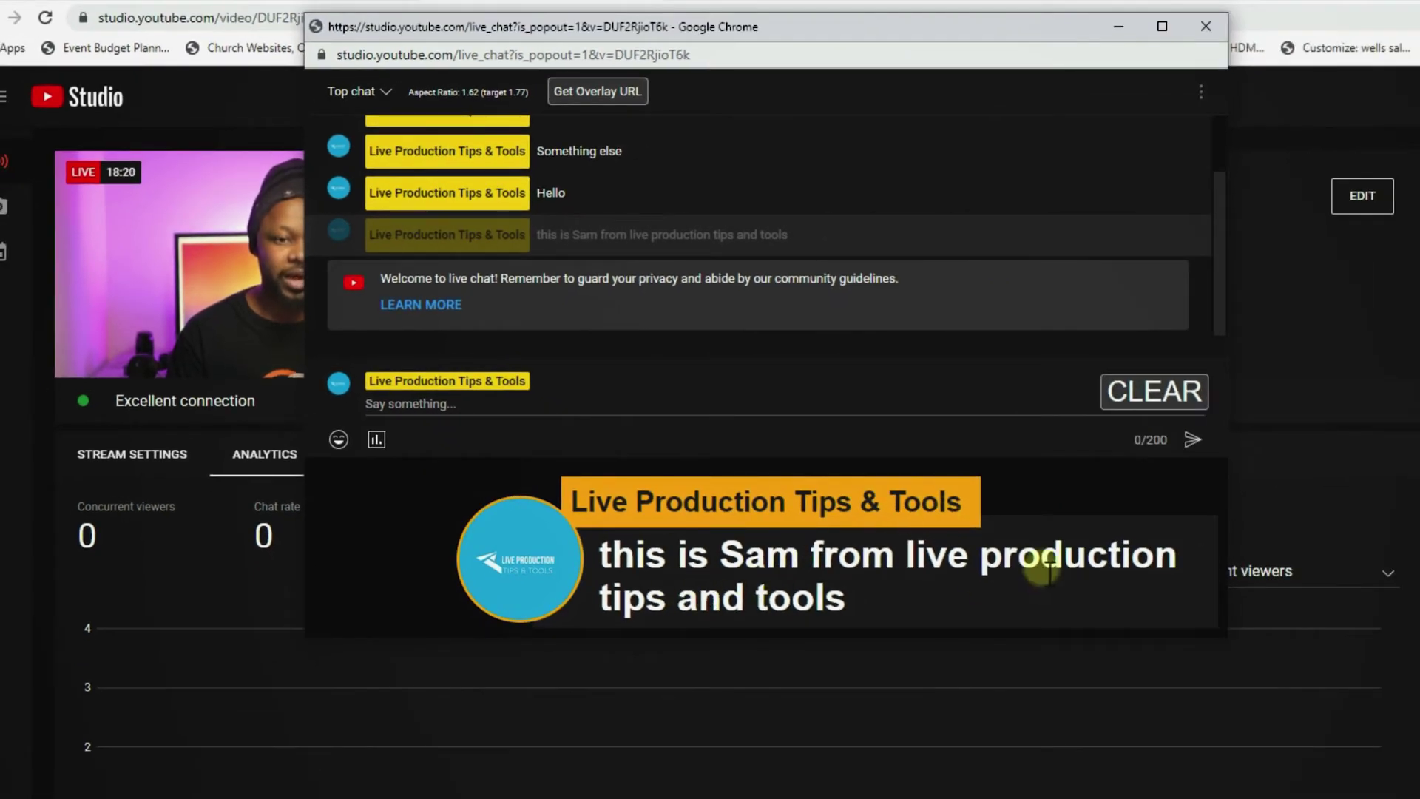
{"action": "left_click_drag", "start_coordinate": [1230, 478], "coordinate": [1341, 480]}
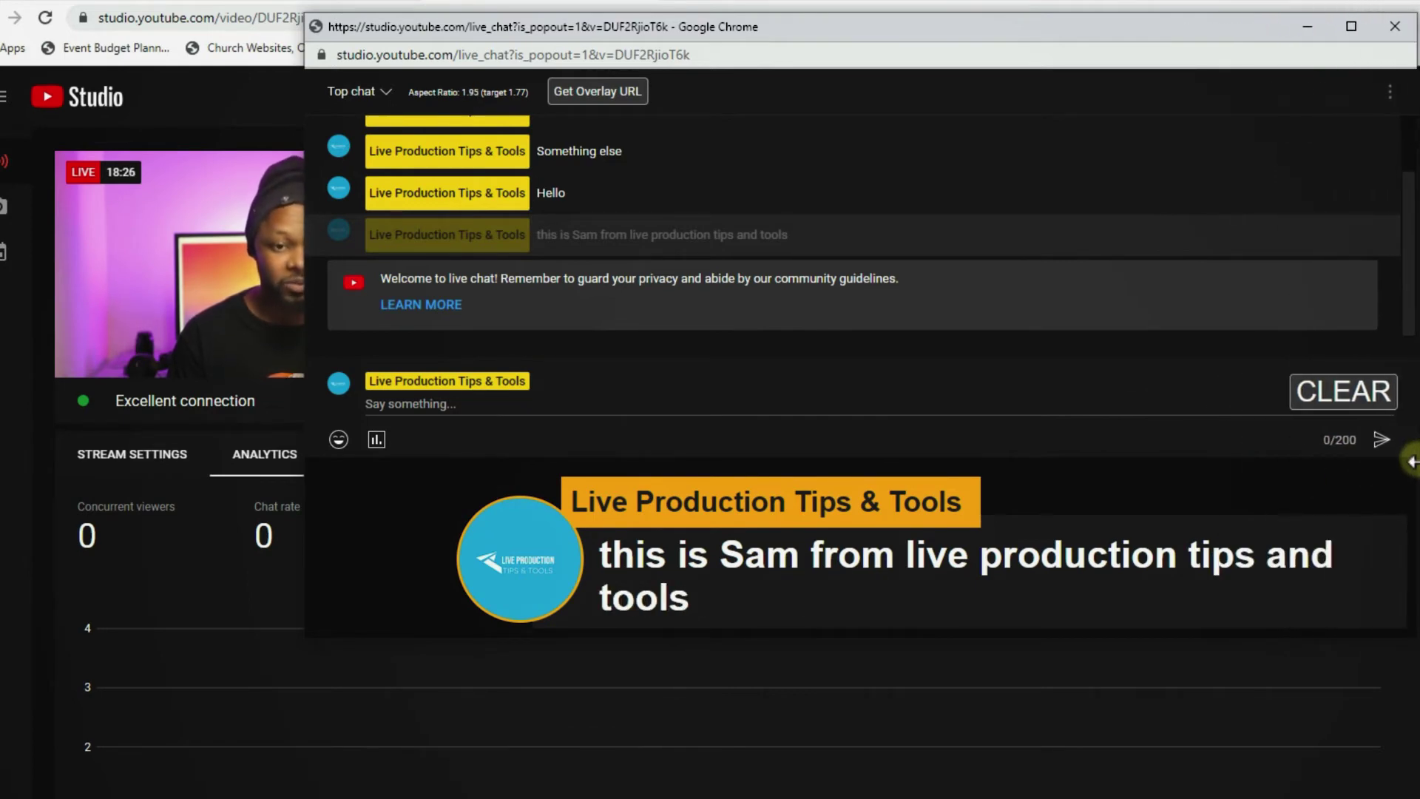
{"action": "left_click_drag", "start_coordinate": [1412, 462], "coordinate": [1358, 476]}
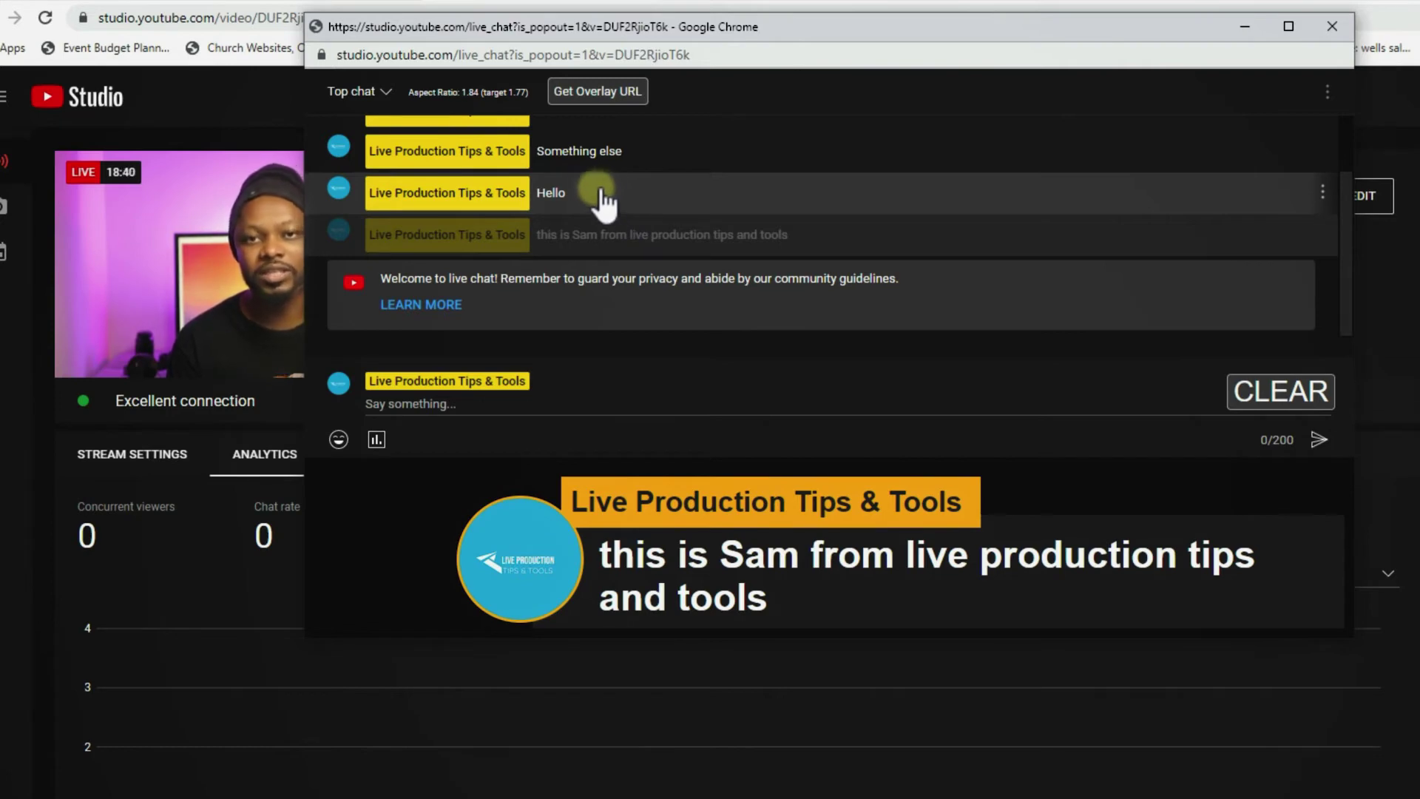
{"action": "left_click_drag", "start_coordinate": [623, 27], "coordinate": [627, 56]}
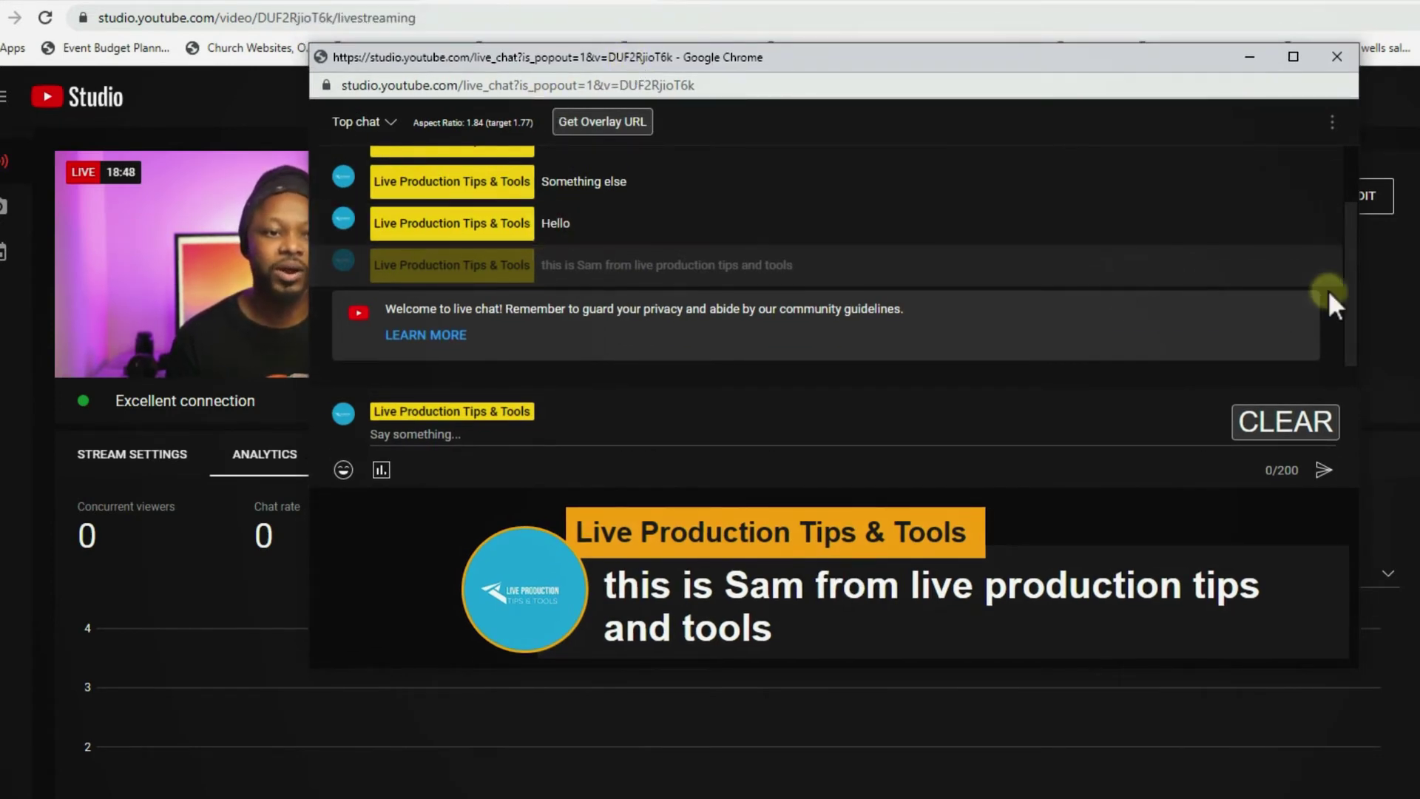
Feature the chat messages "Hello", "Something else" and the sender's introduction one after another in the comment overlay
{"action": "mouse_move", "coordinate": [1349, 308]}
{"action": "left_mouse_down"}
{"action": "mouse_move", "coordinate": [1347, 277]}
{"action": "mouse_move", "coordinate": [1340, 312]}
{"action": "left_mouse_up"}
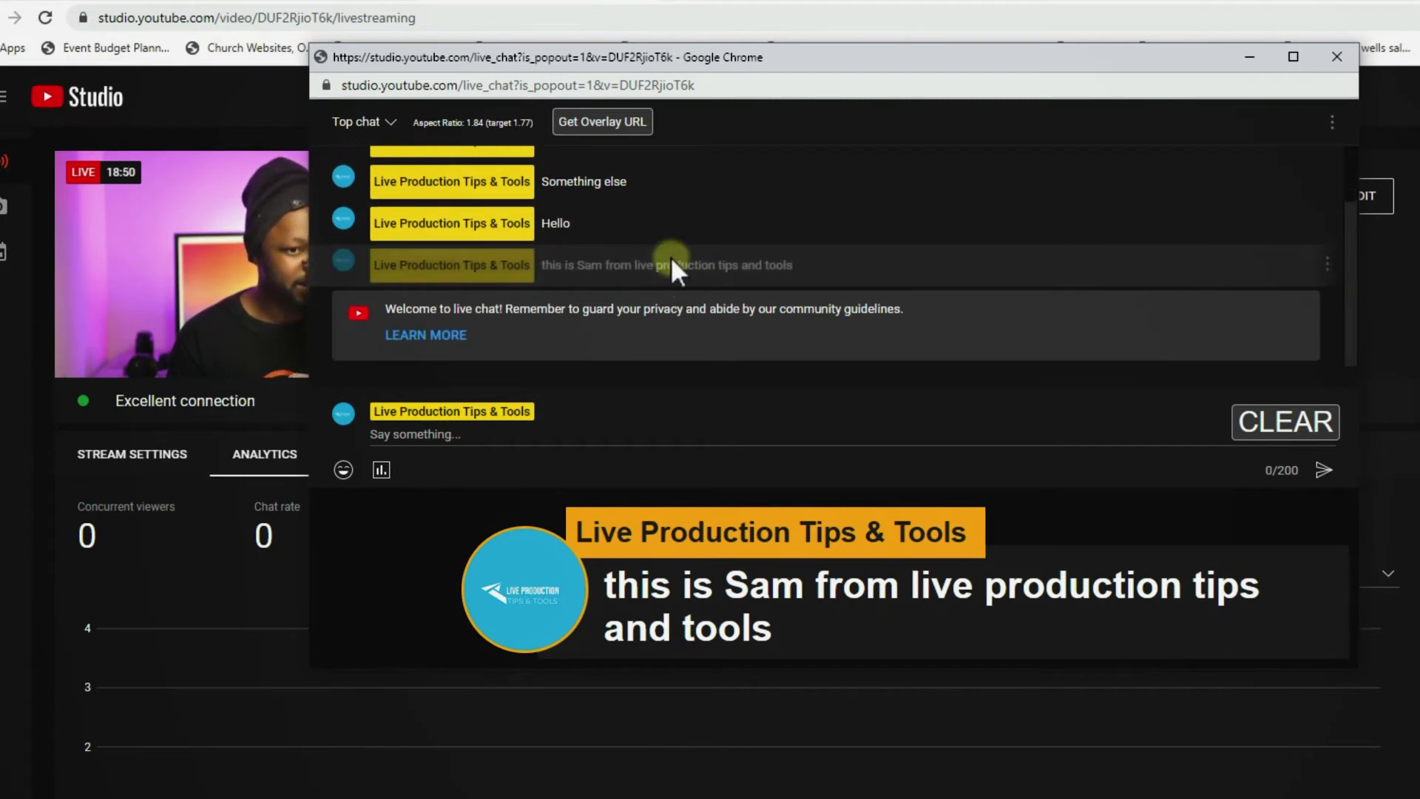
{"action": "left_click", "coordinate": [654, 230]}
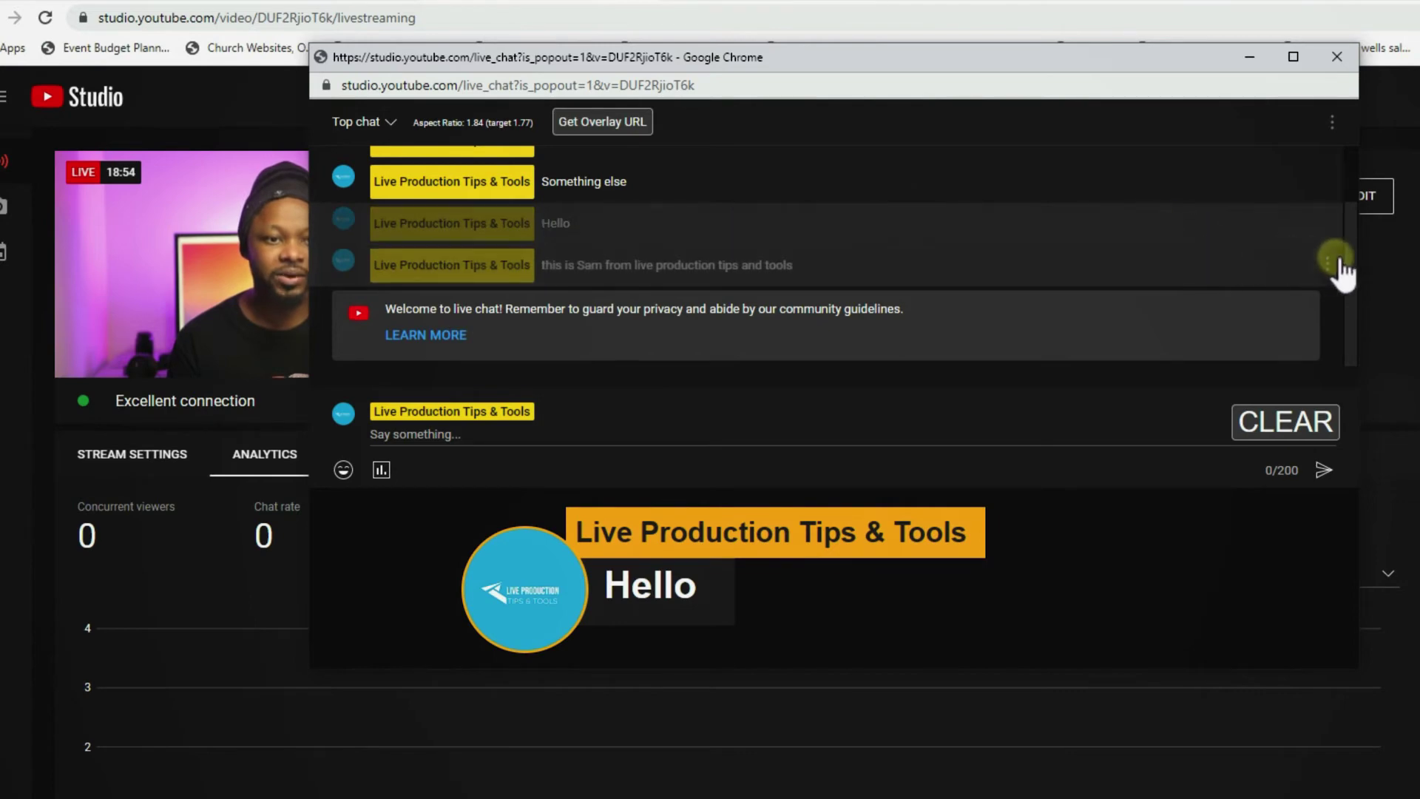
{"action": "mouse_move", "coordinate": [1352, 249]}
{"action": "left_mouse_down"}
{"action": "mouse_move", "coordinate": [1352, 224]}
{"action": "mouse_move", "coordinate": [1343, 254]}
{"action": "left_mouse_up"}
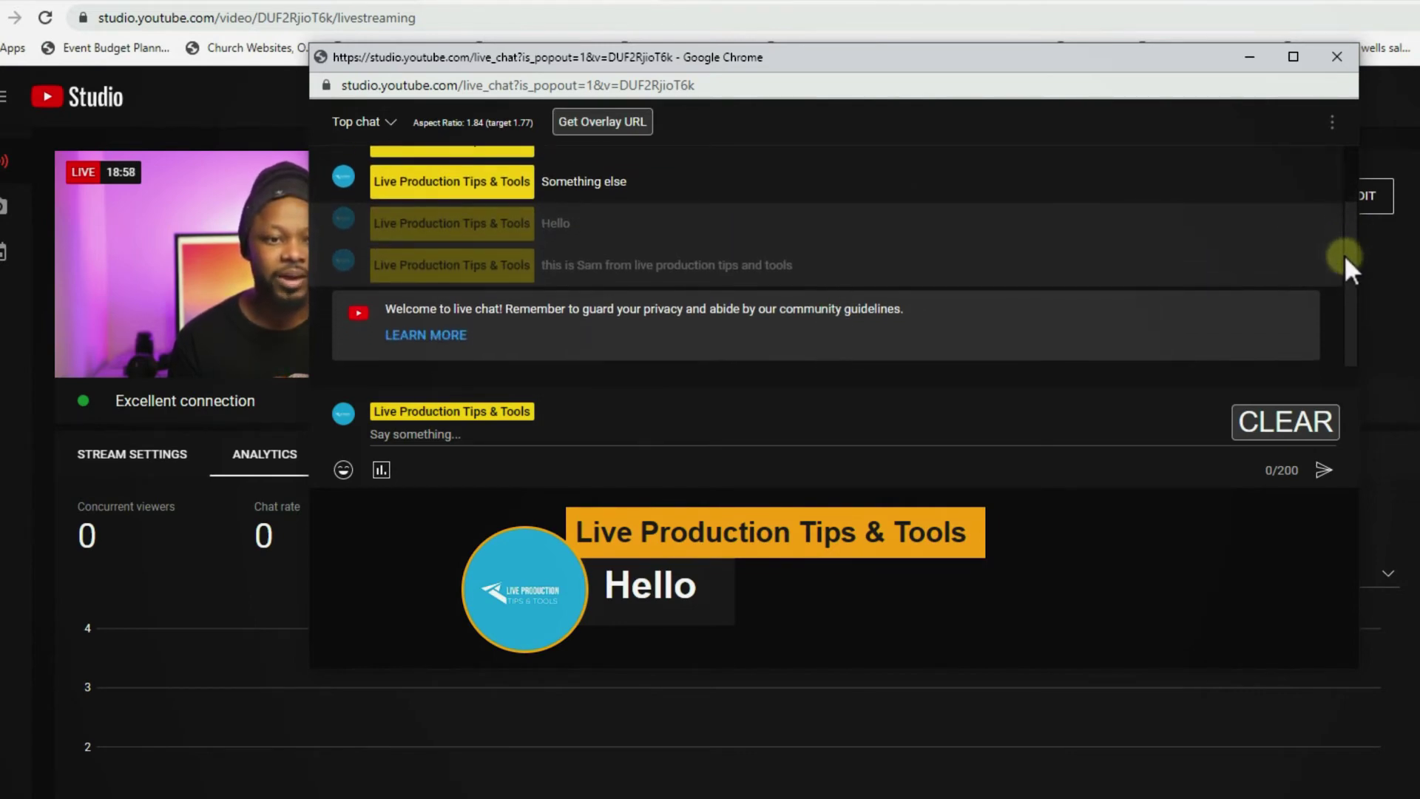
{"action": "left_click_drag", "start_coordinate": [1344, 251], "coordinate": [1355, 205]}
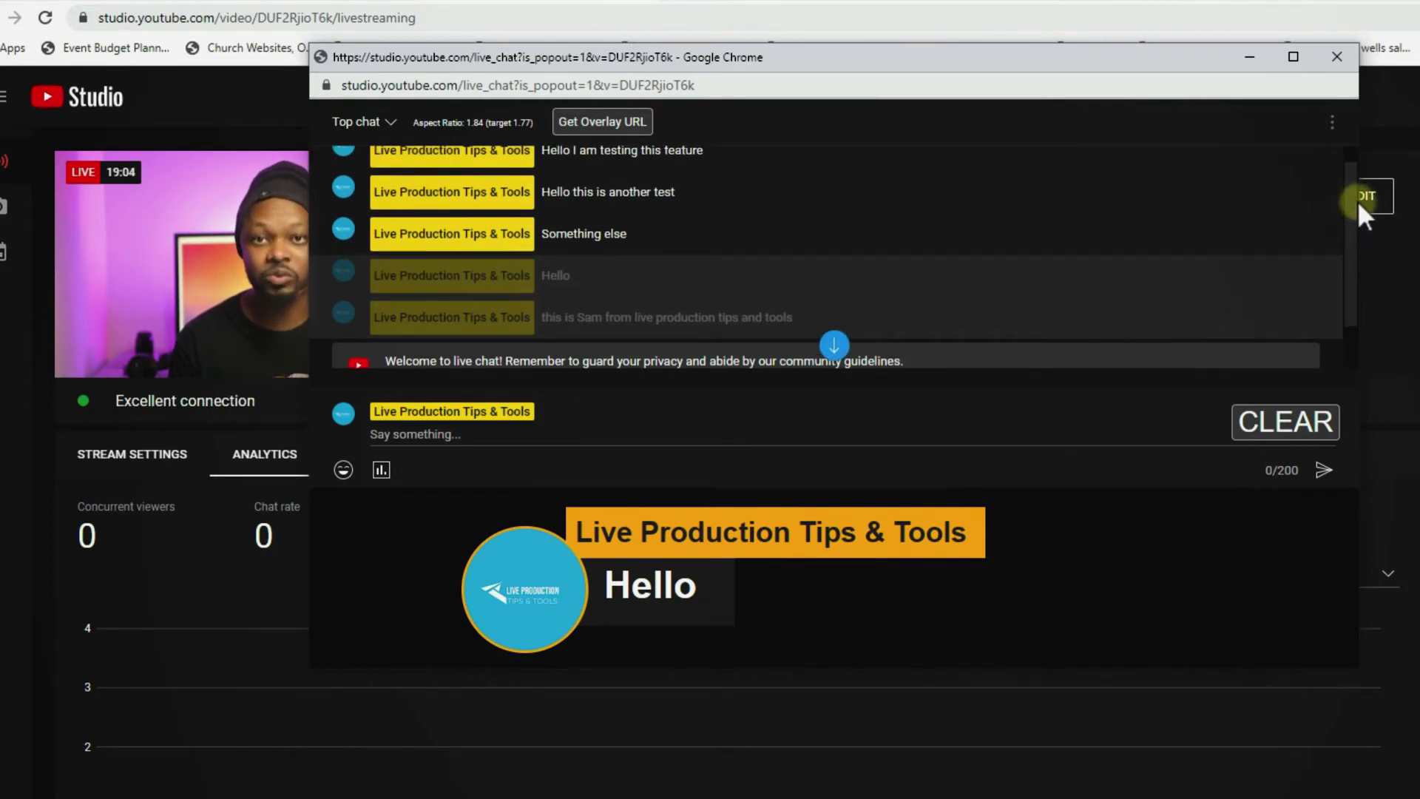
{"action": "left_click_drag", "start_coordinate": [1356, 201], "coordinate": [1349, 231]}
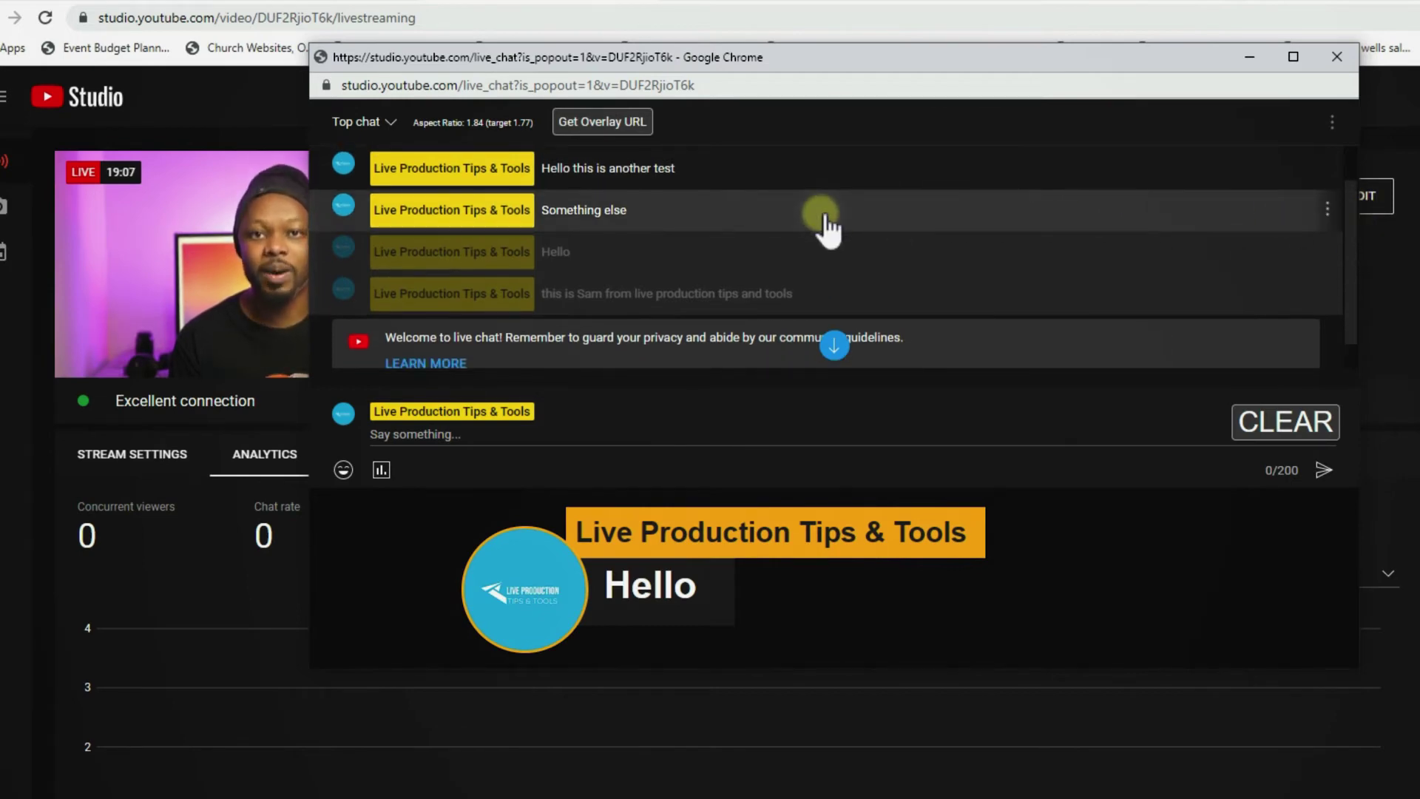
{"action": "left_click", "coordinate": [824, 216]}
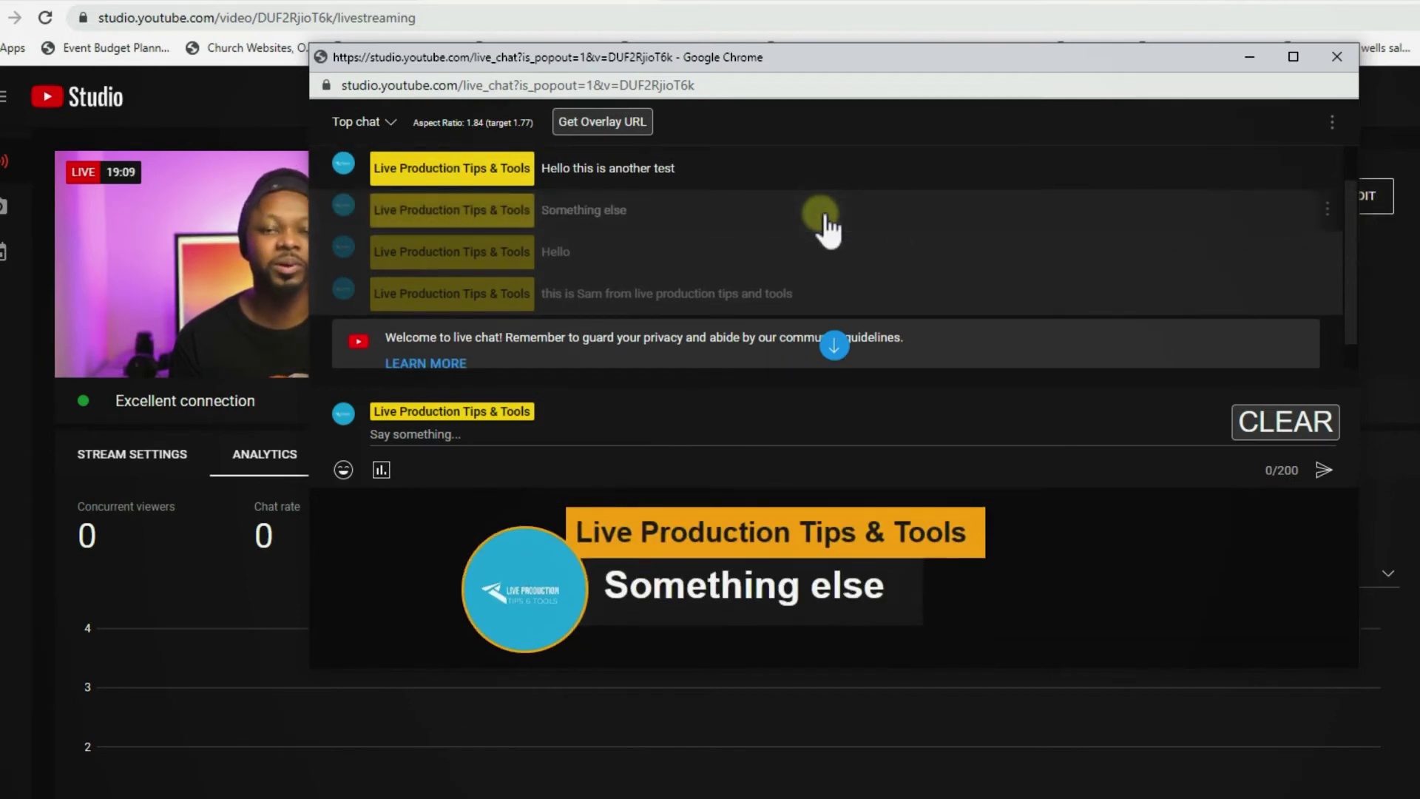
{"action": "left_click", "coordinate": [705, 305]}
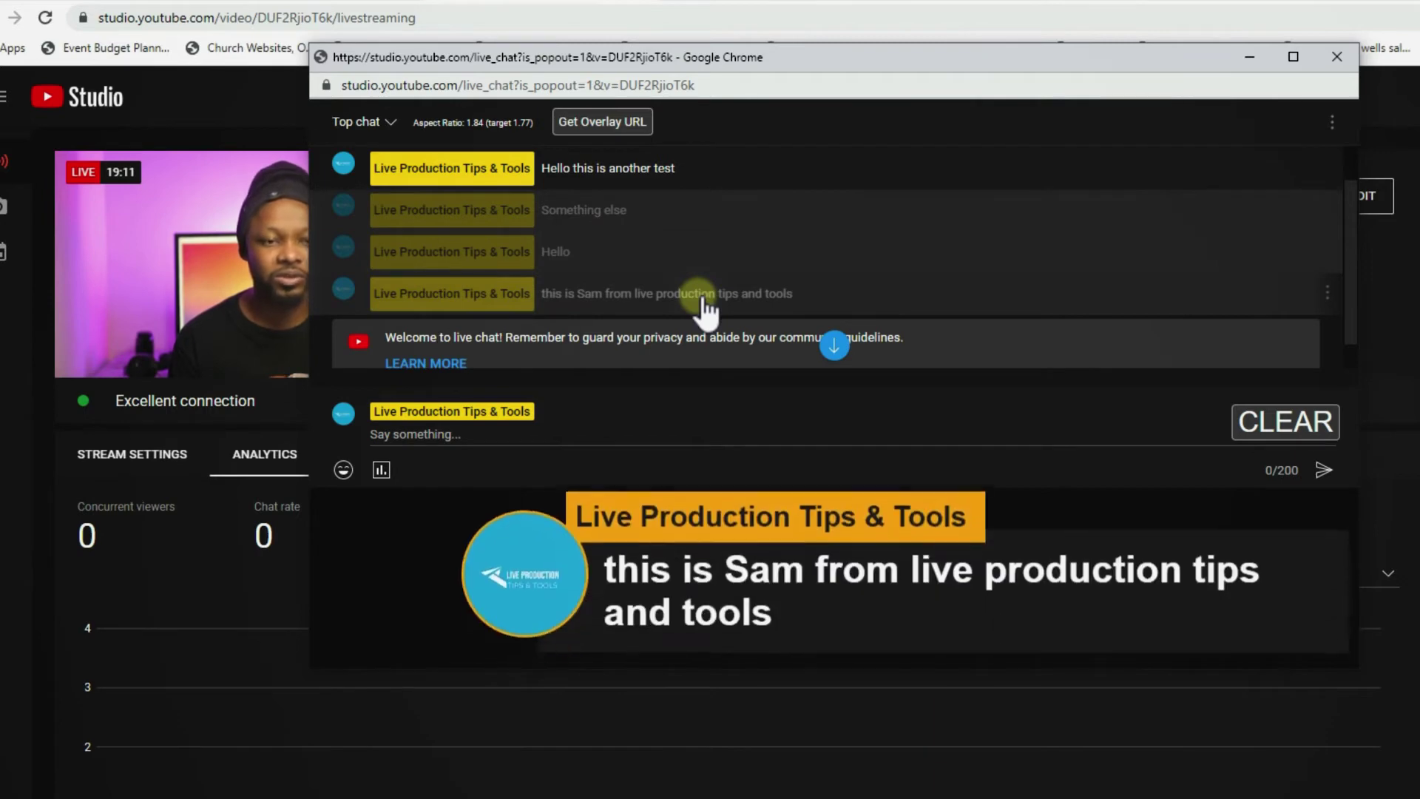
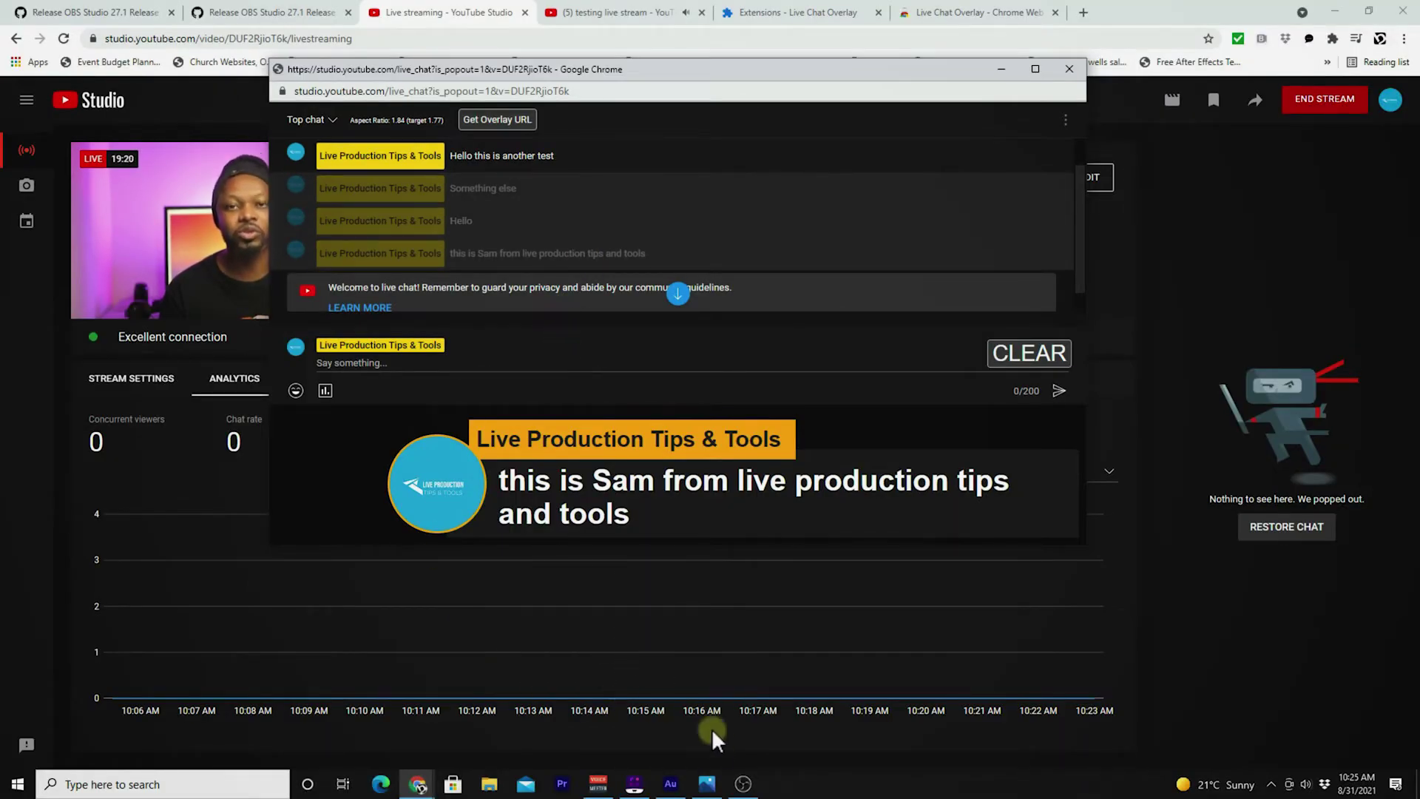
Switch to OBS Studio and add a new Browser source named "Live comments" to the Test scene
{"action": "left_click", "coordinate": [743, 784]}
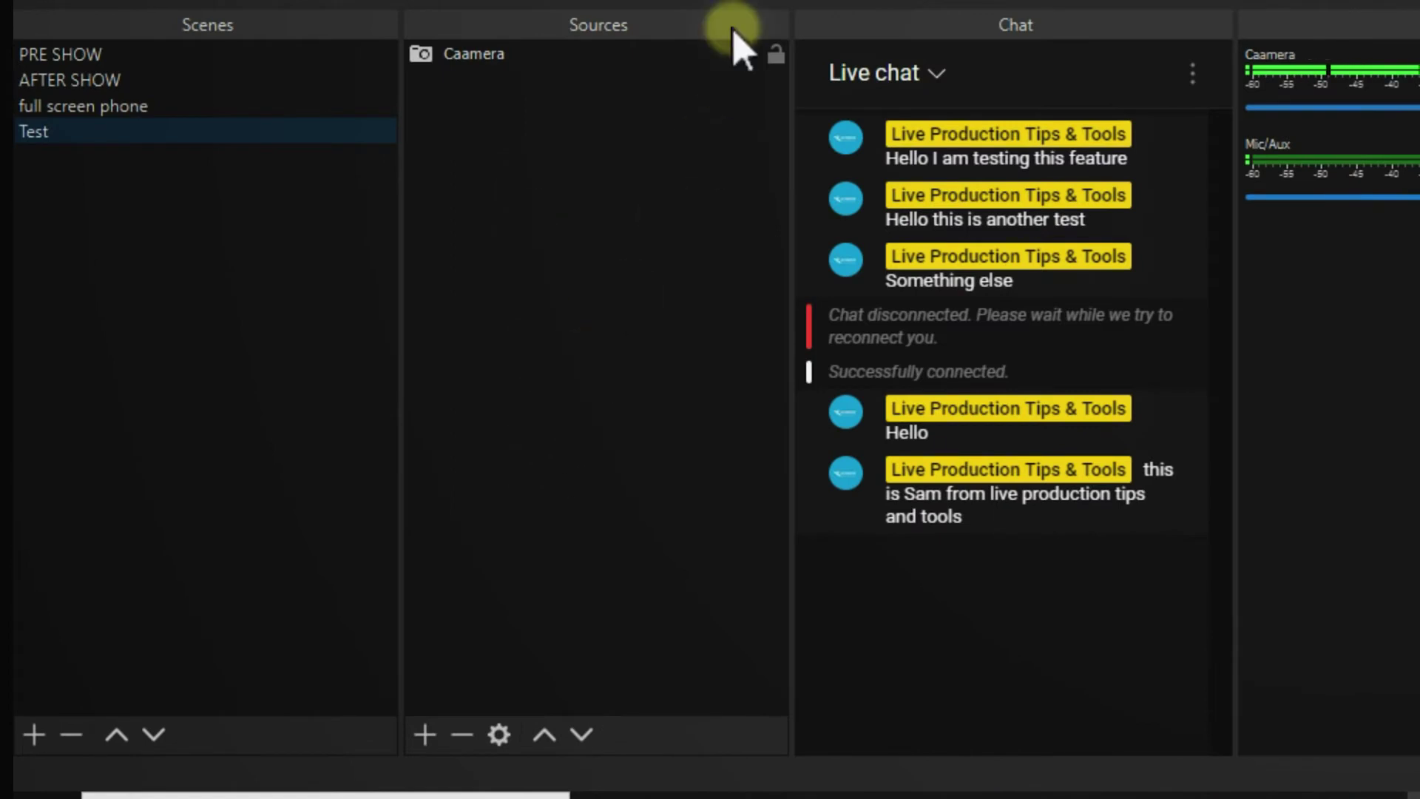
{"action": "left_click", "coordinate": [742, 54]}
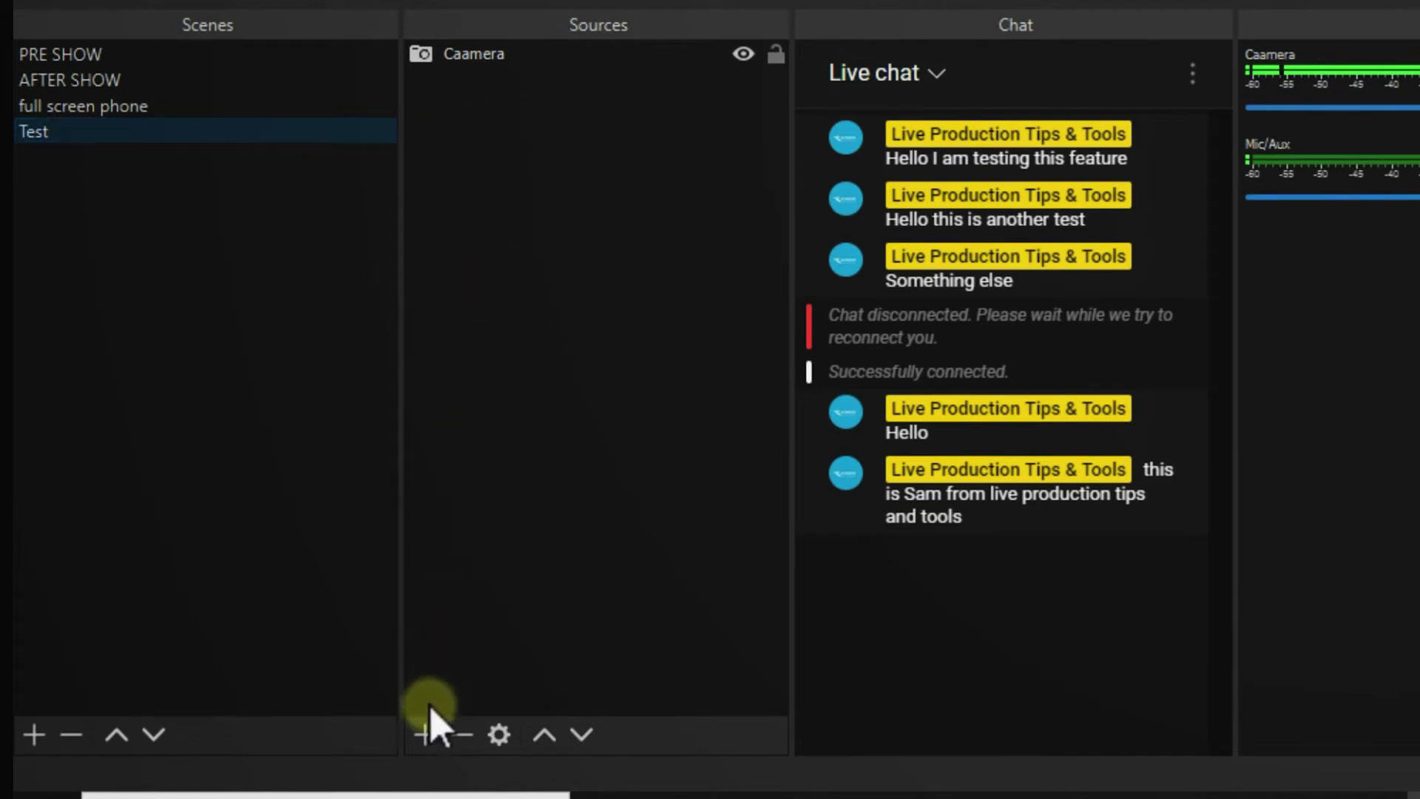
{"action": "left_click", "coordinate": [423, 734]}
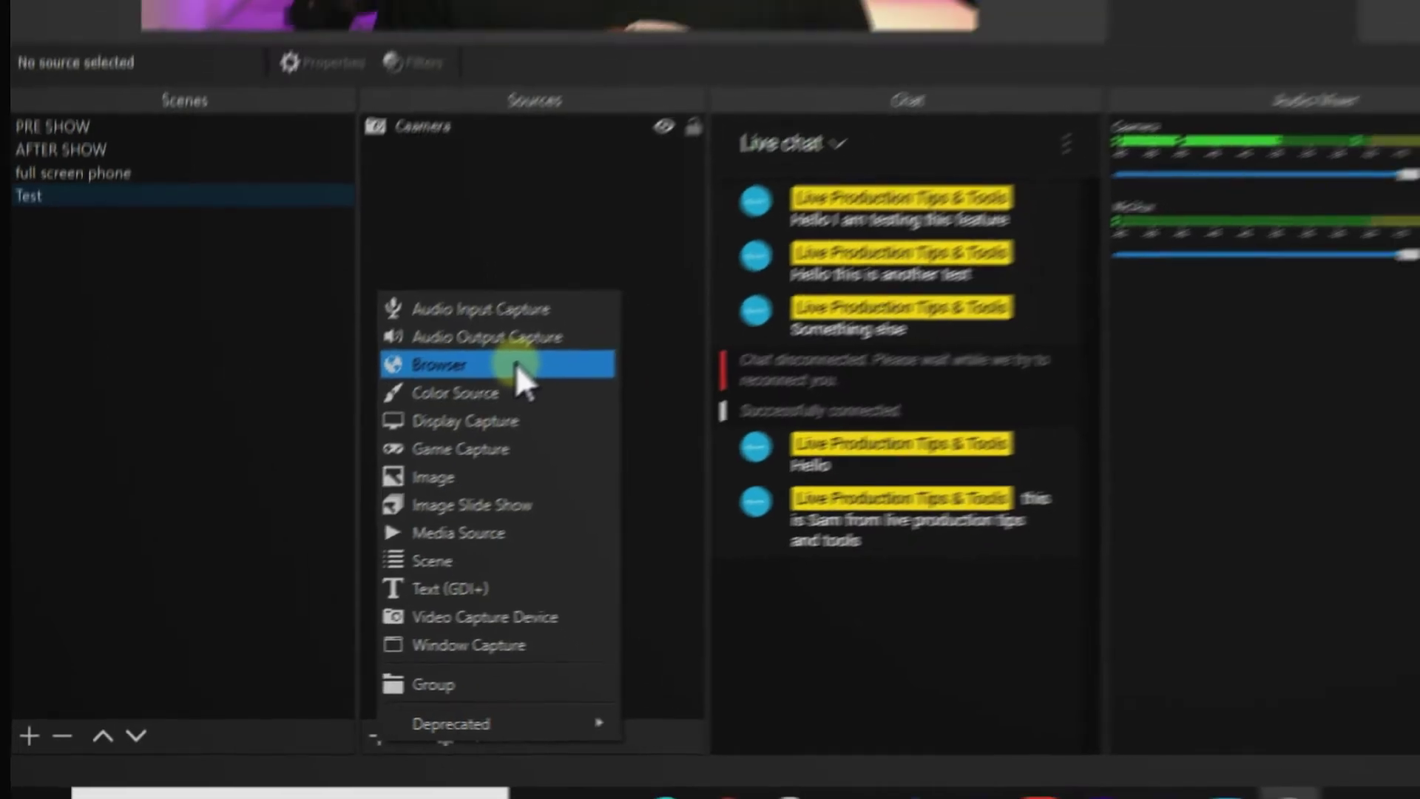
{"action": "left_click", "coordinate": [570, 321]}
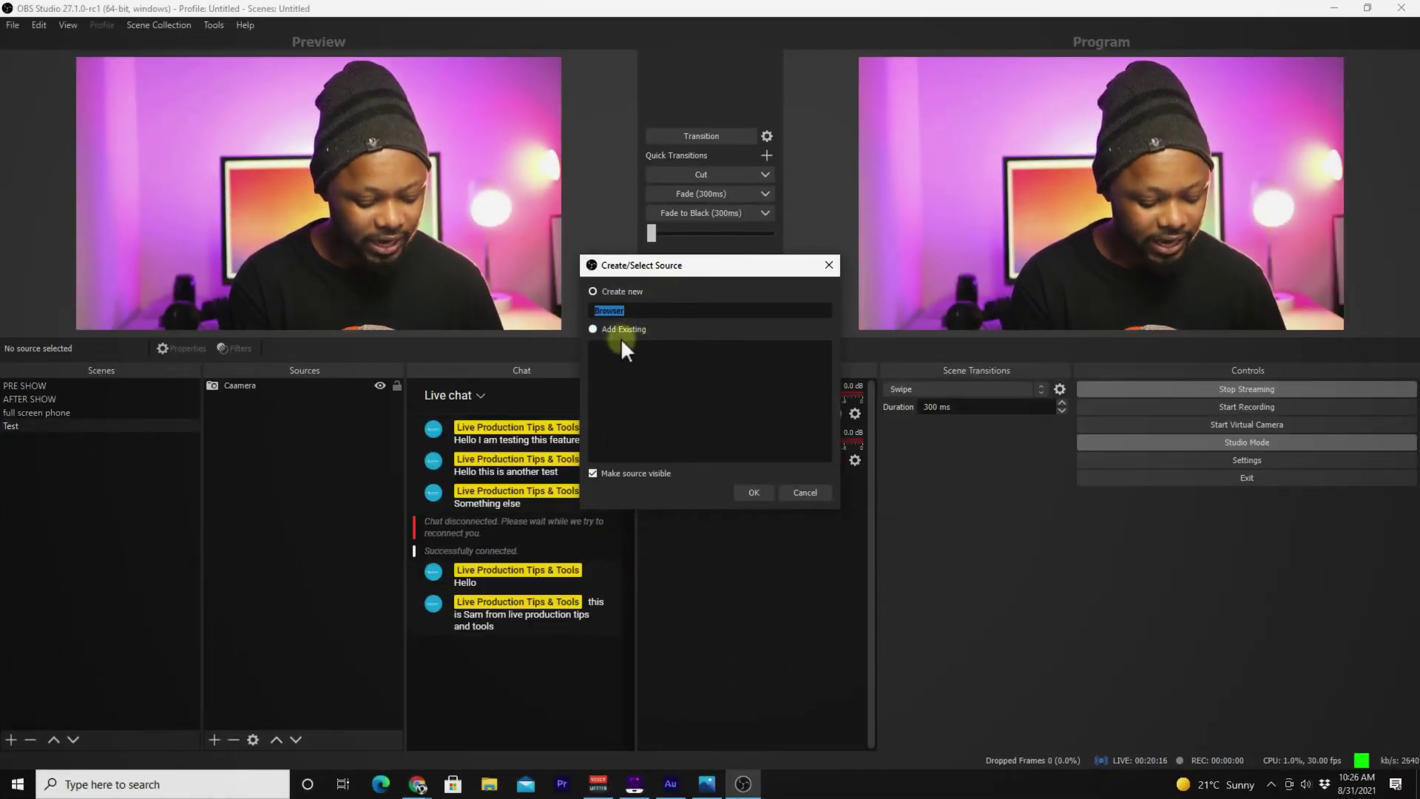
{"action": "type", "text": "Live "}
{"action": "type", "text": "comments"}
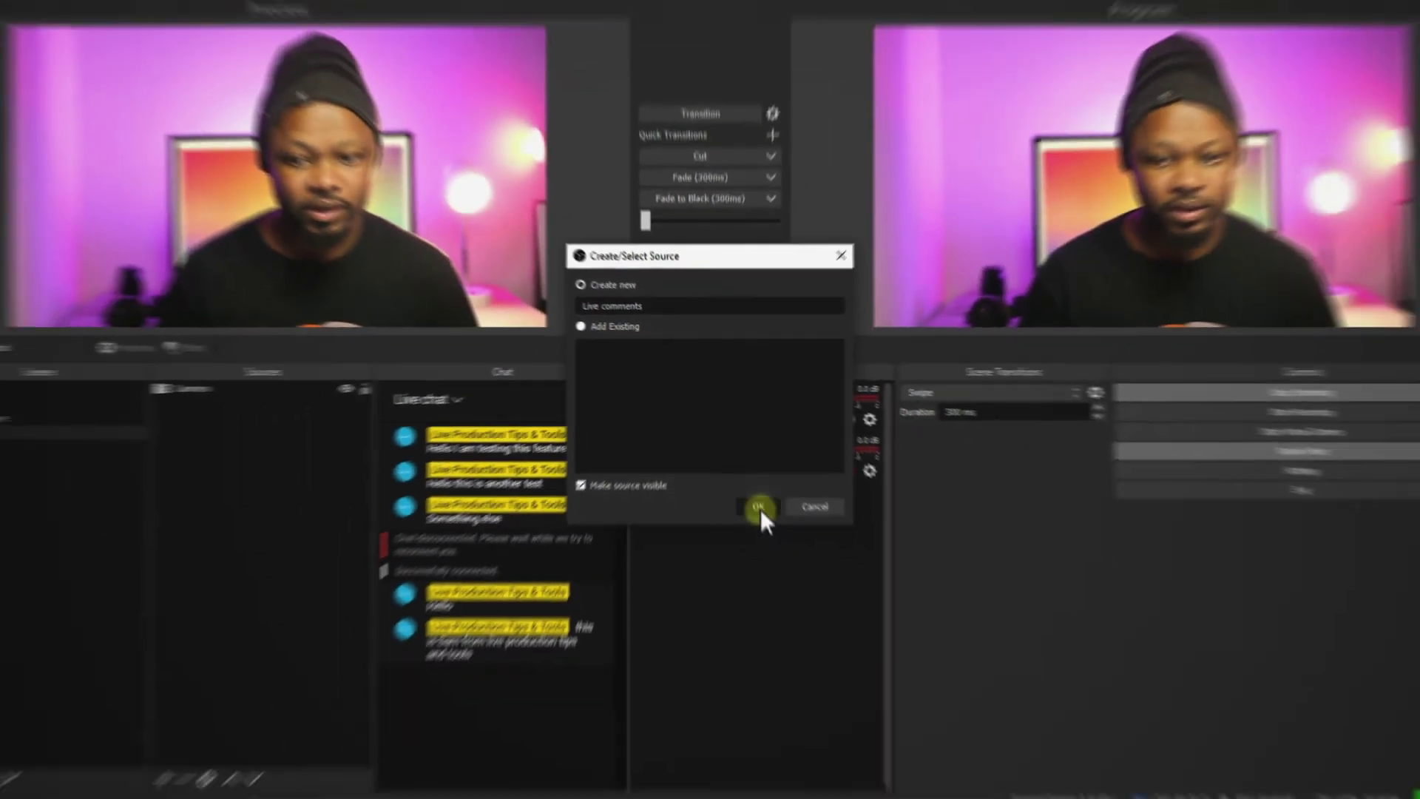
{"action": "left_click", "coordinate": [761, 508]}
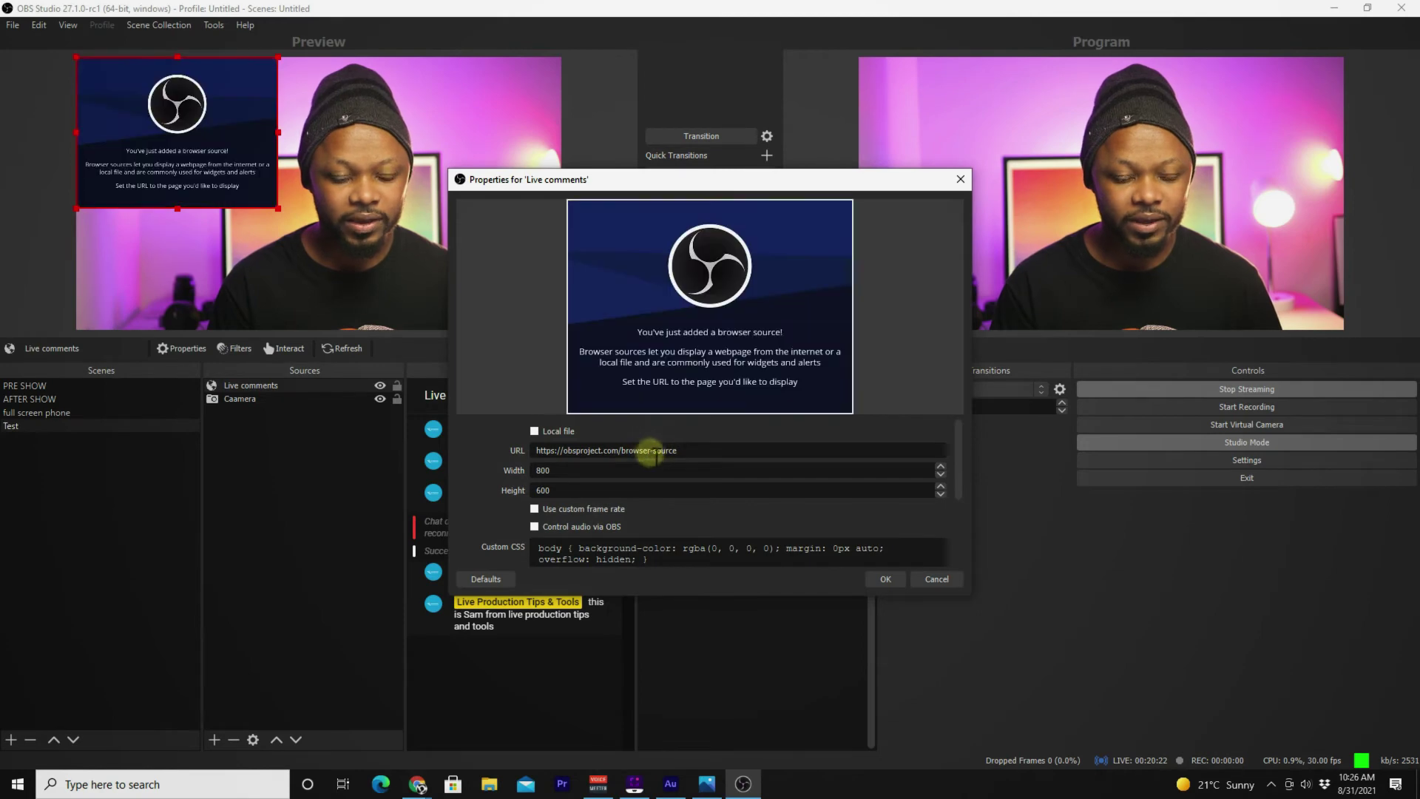
Return to the popout chat window in Chrome, generate the overlay URL and copy it
{"action": "left_click", "coordinate": [417, 784]}
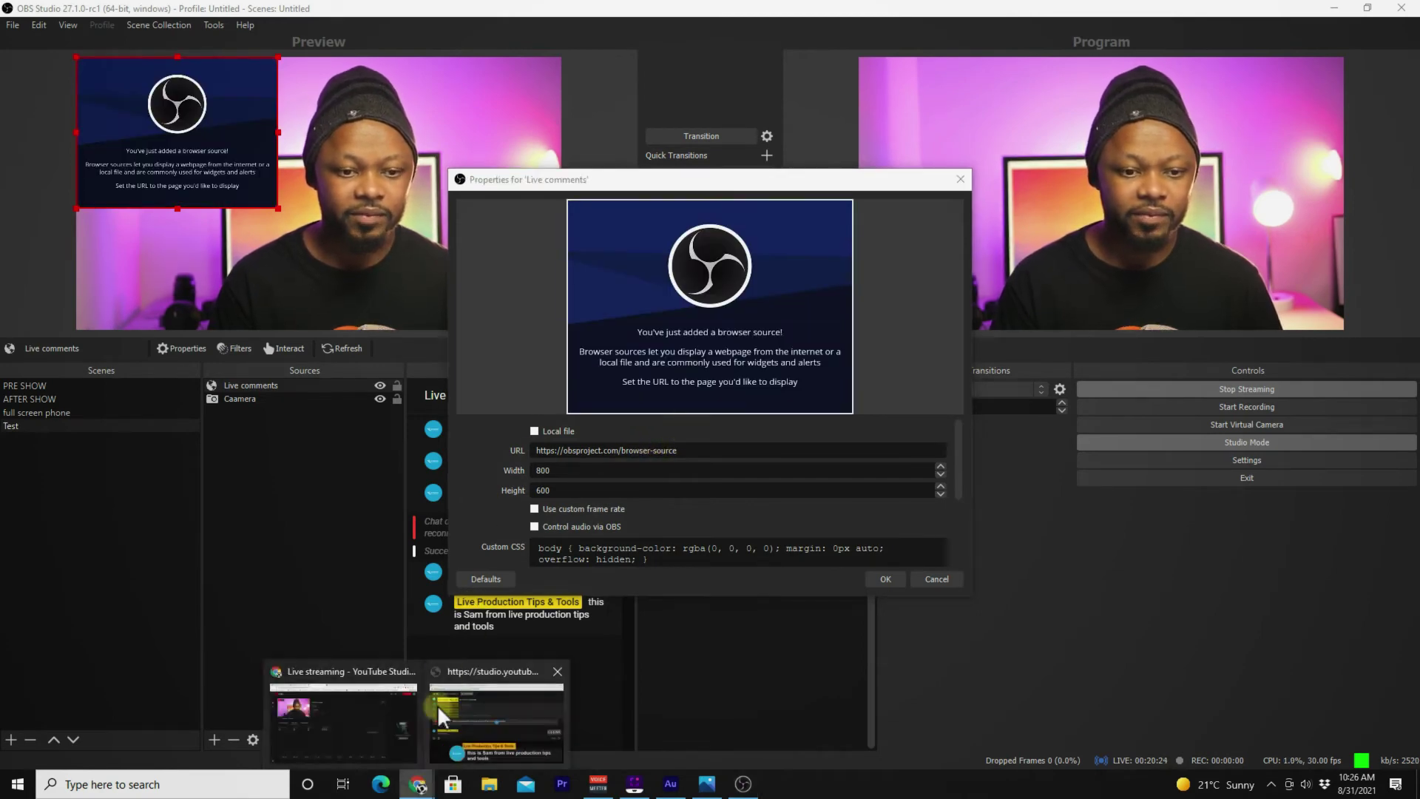
{"action": "left_click", "coordinate": [494, 721]}
{"action": "left_click_drag", "start_coordinate": [438, 72], "coordinate": [462, 77]}
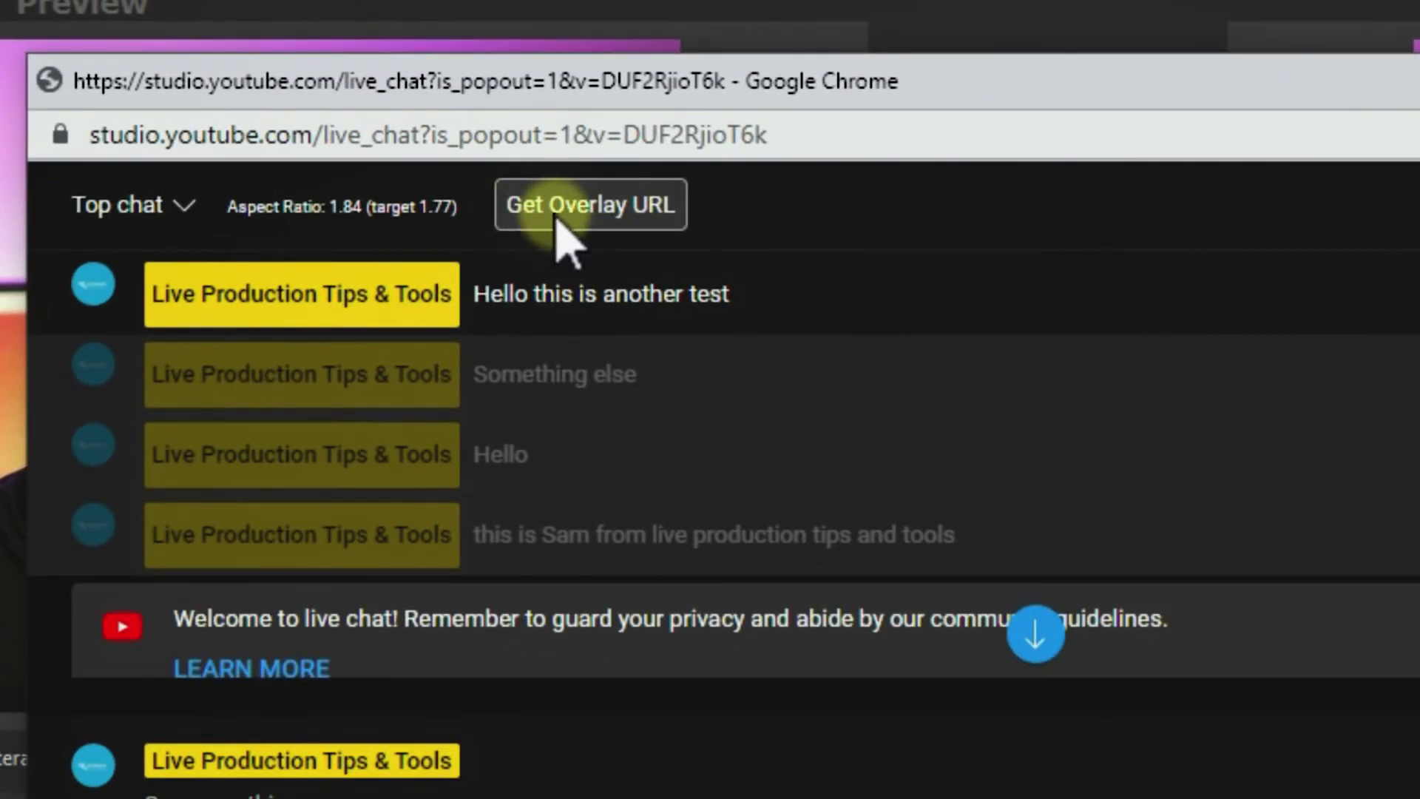
{"action": "left_click", "coordinate": [631, 206]}
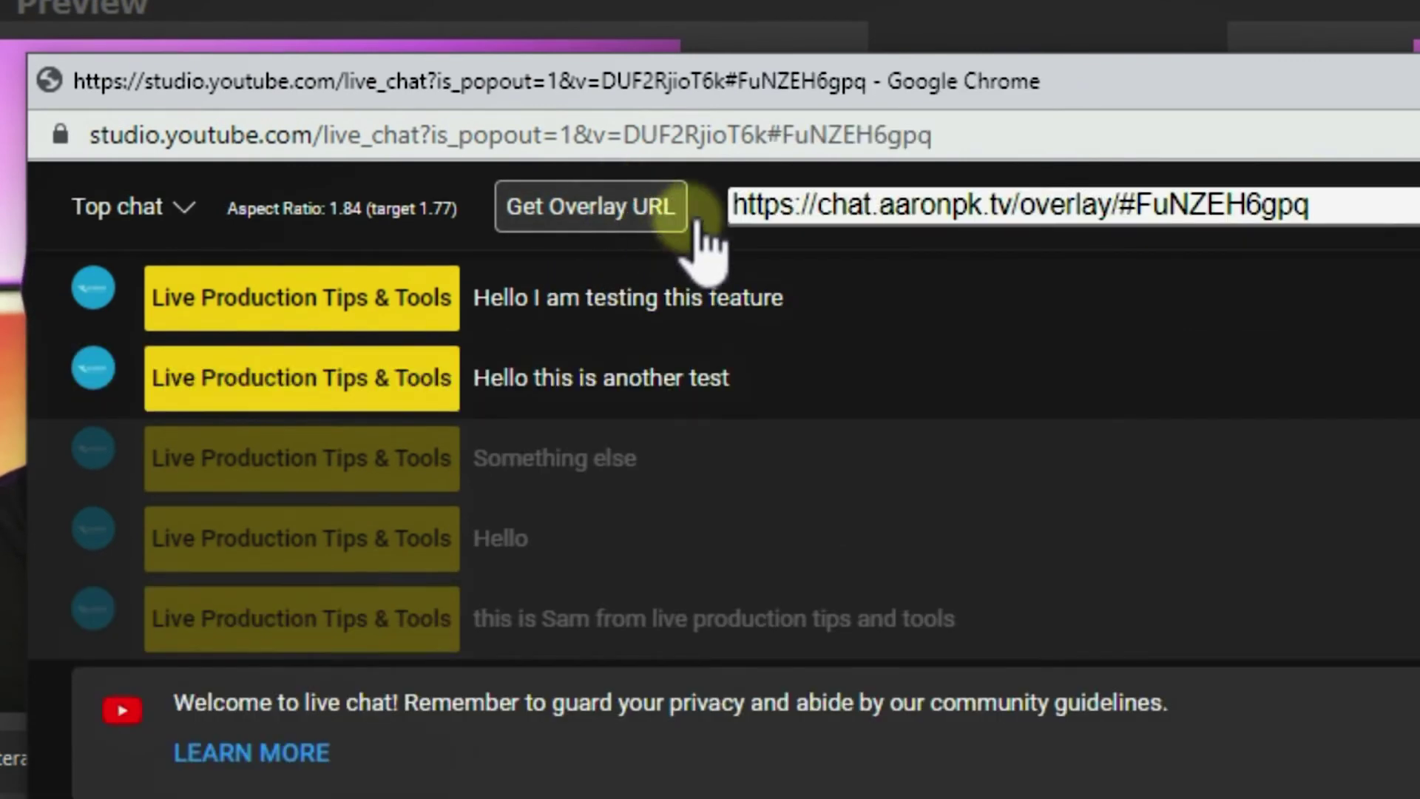
{"action": "left_click", "coordinate": [1243, 216]}
{"action": "key", "text": "ctrl+c"}
{"action": "right_click", "coordinate": [1243, 216]}
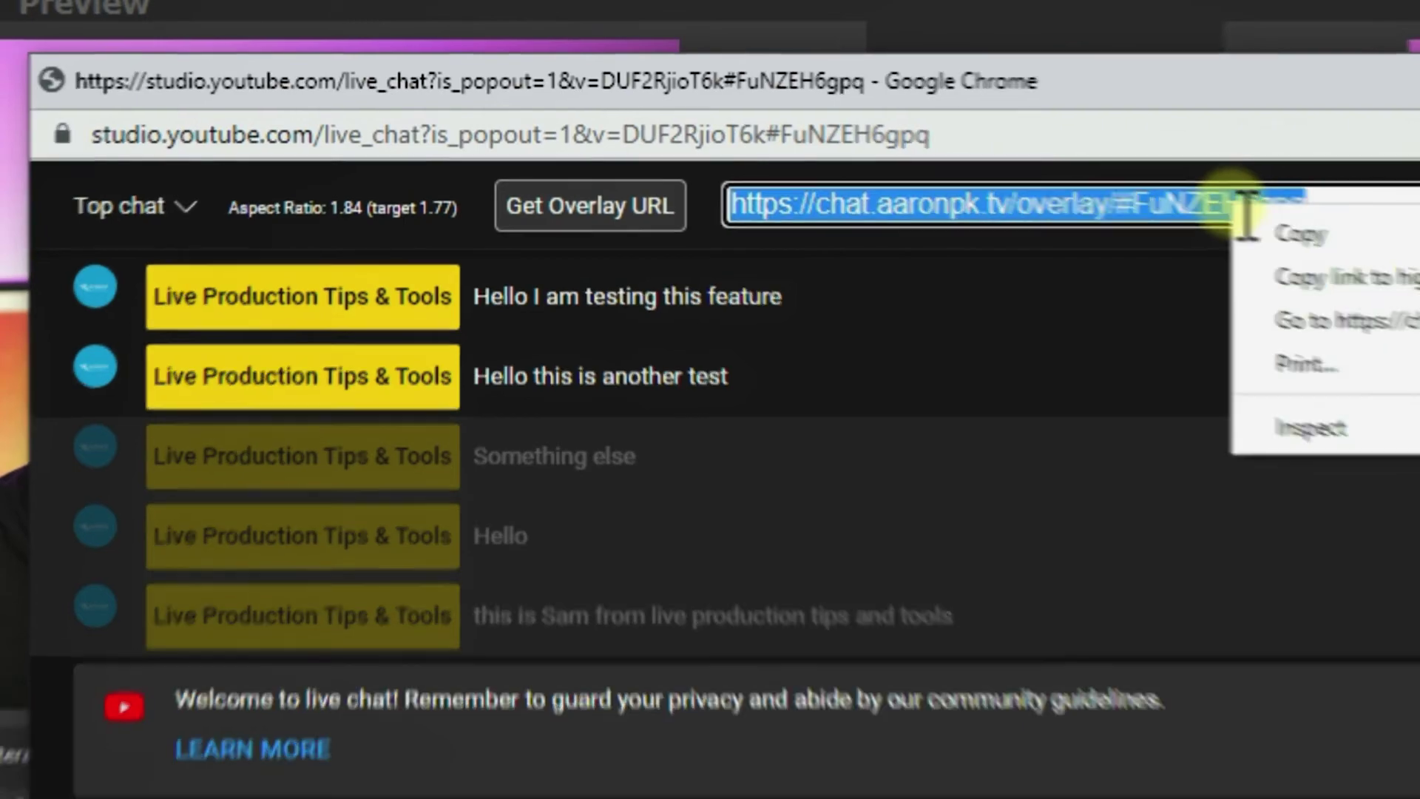
{"action": "left_click", "coordinate": [1268, 231]}
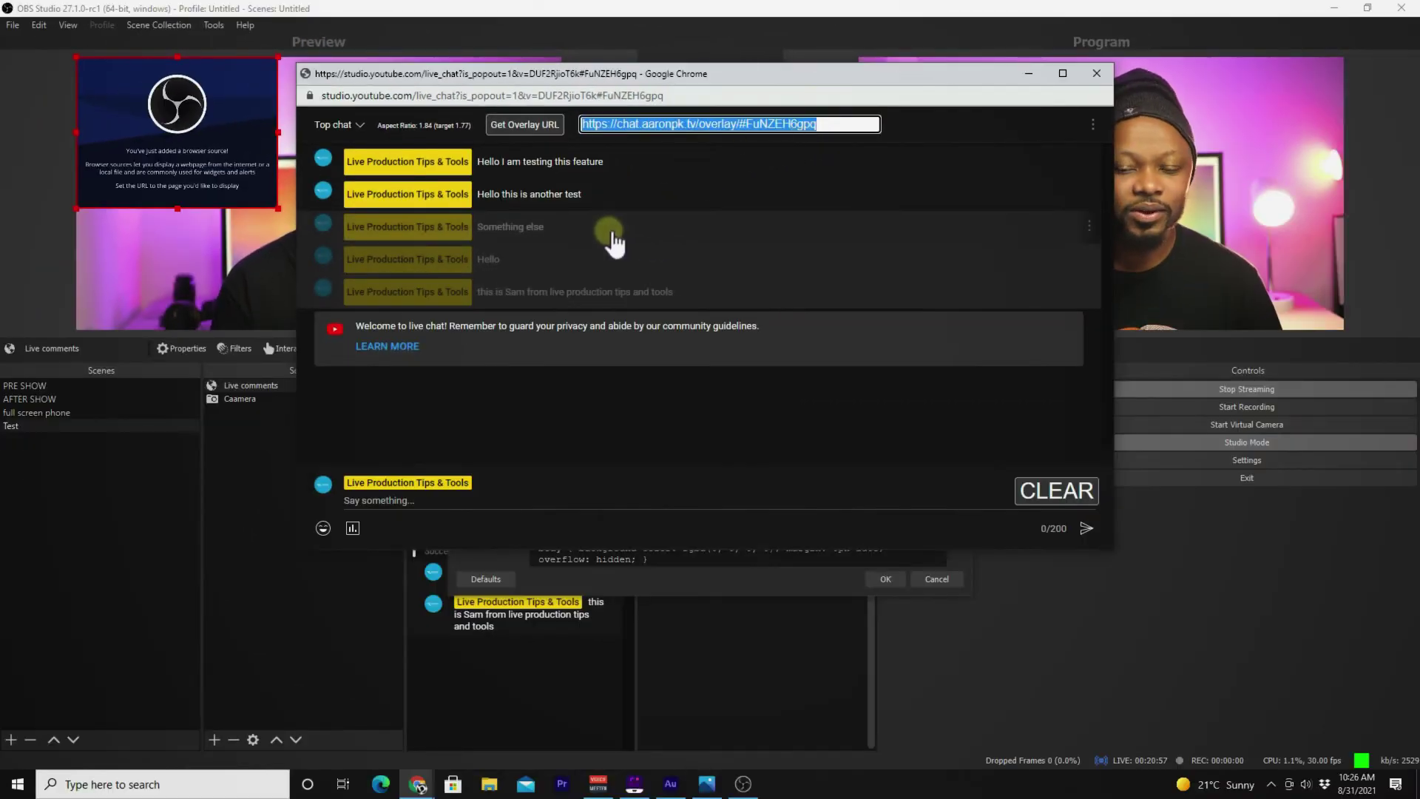
Switch back to OBS Studio and replace the Live comments browser source's URL with the copied overlay URL
{"action": "left_click", "coordinate": [331, 624]}
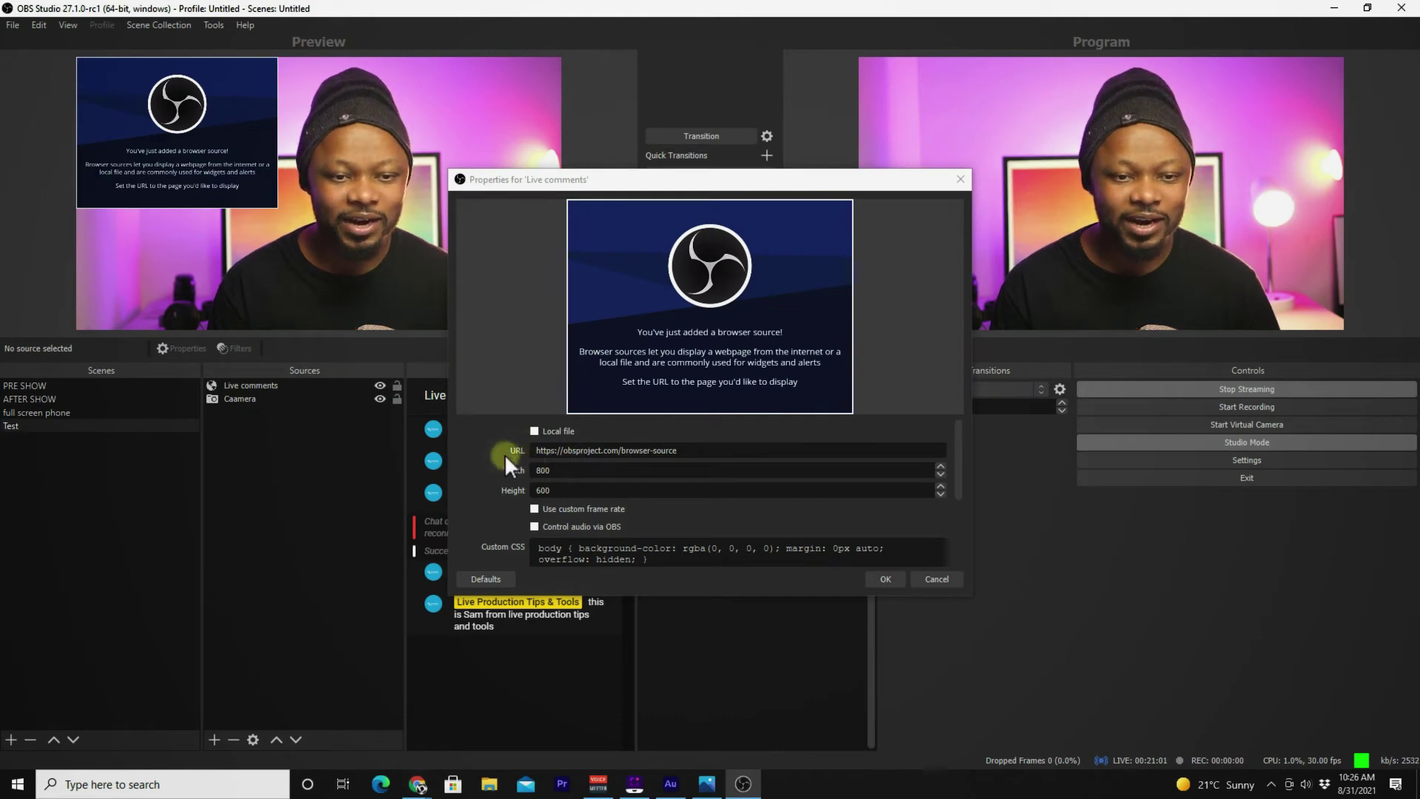
{"action": "left_click_drag", "start_coordinate": [677, 450], "coordinate": [482, 450]}
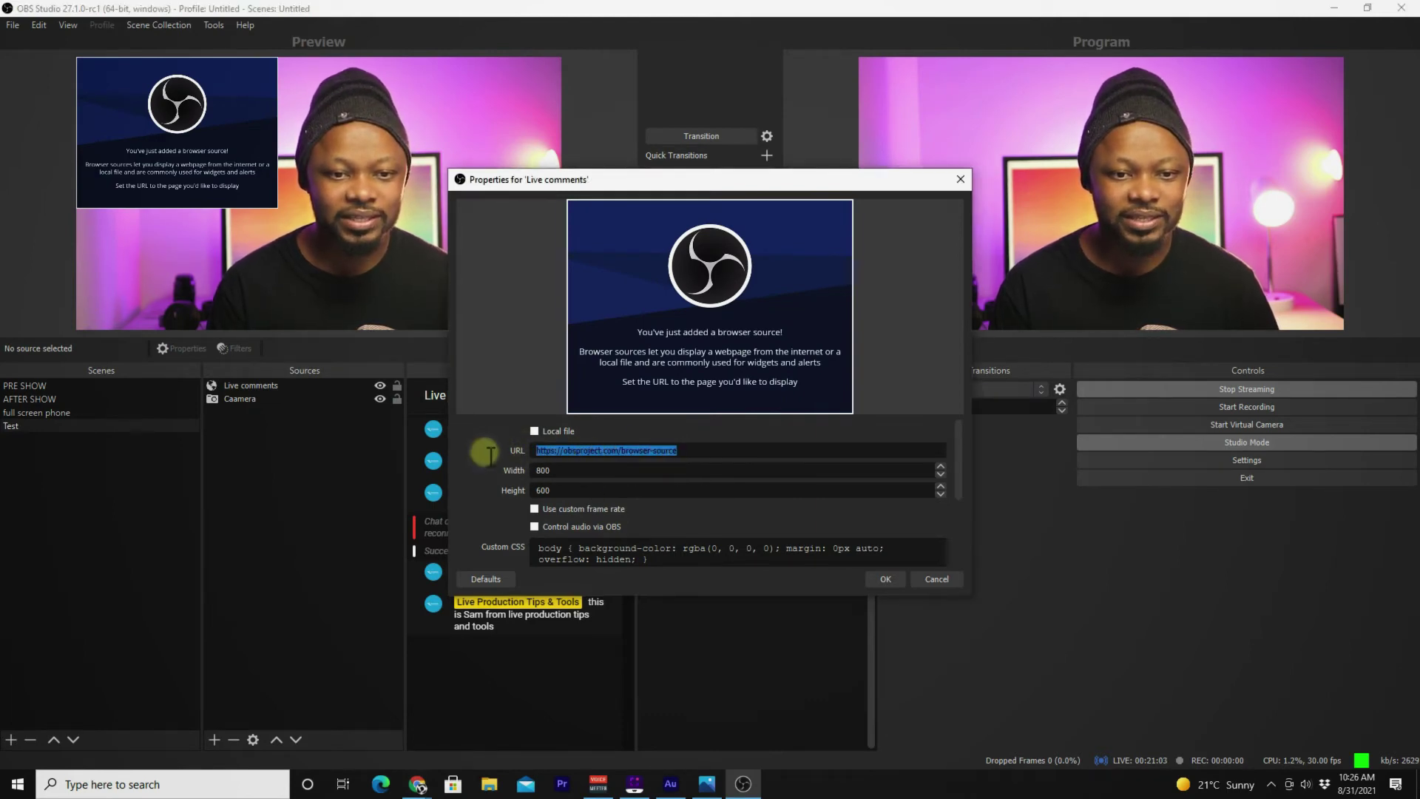
{"action": "key", "text": "BackSpace"}
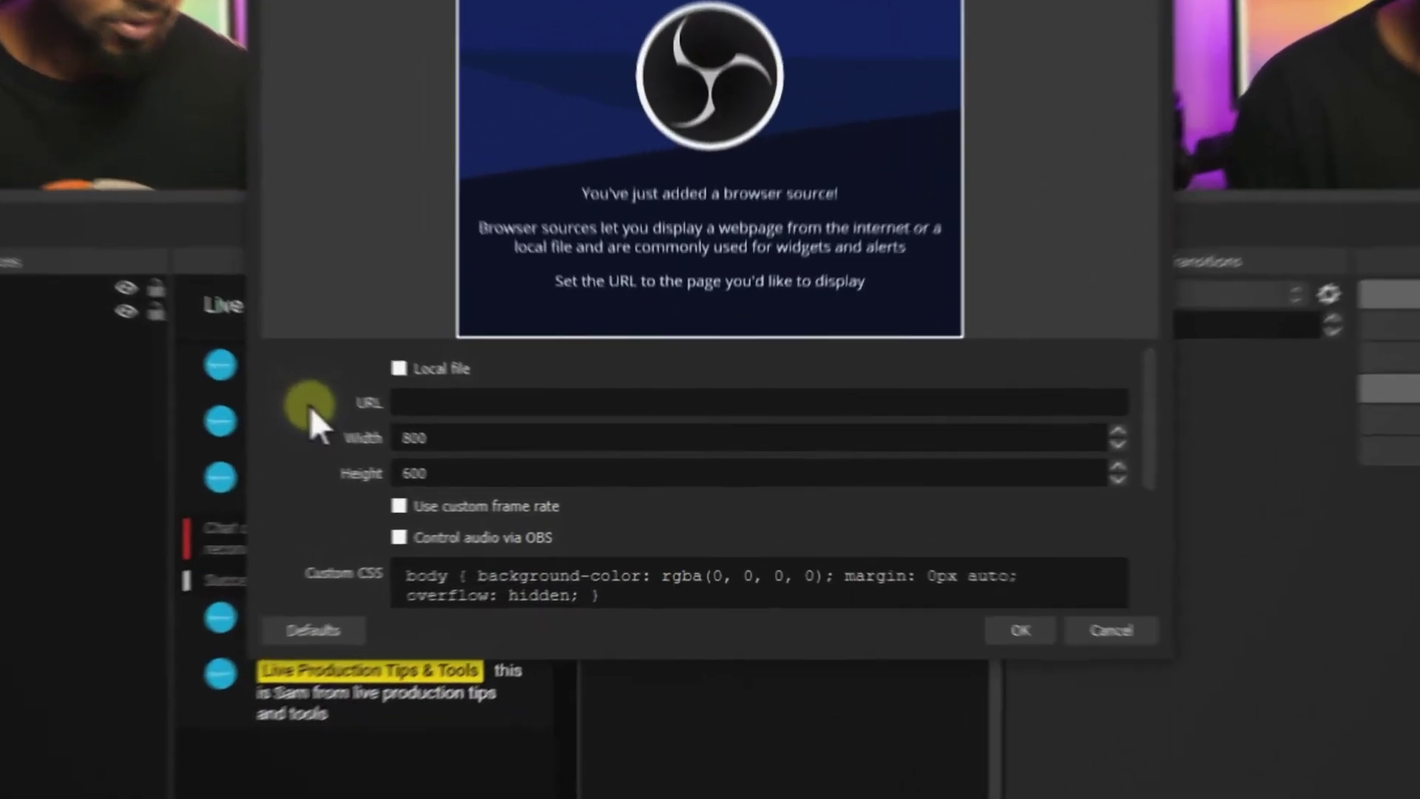
{"action": "key", "text": "ctrl+v"}
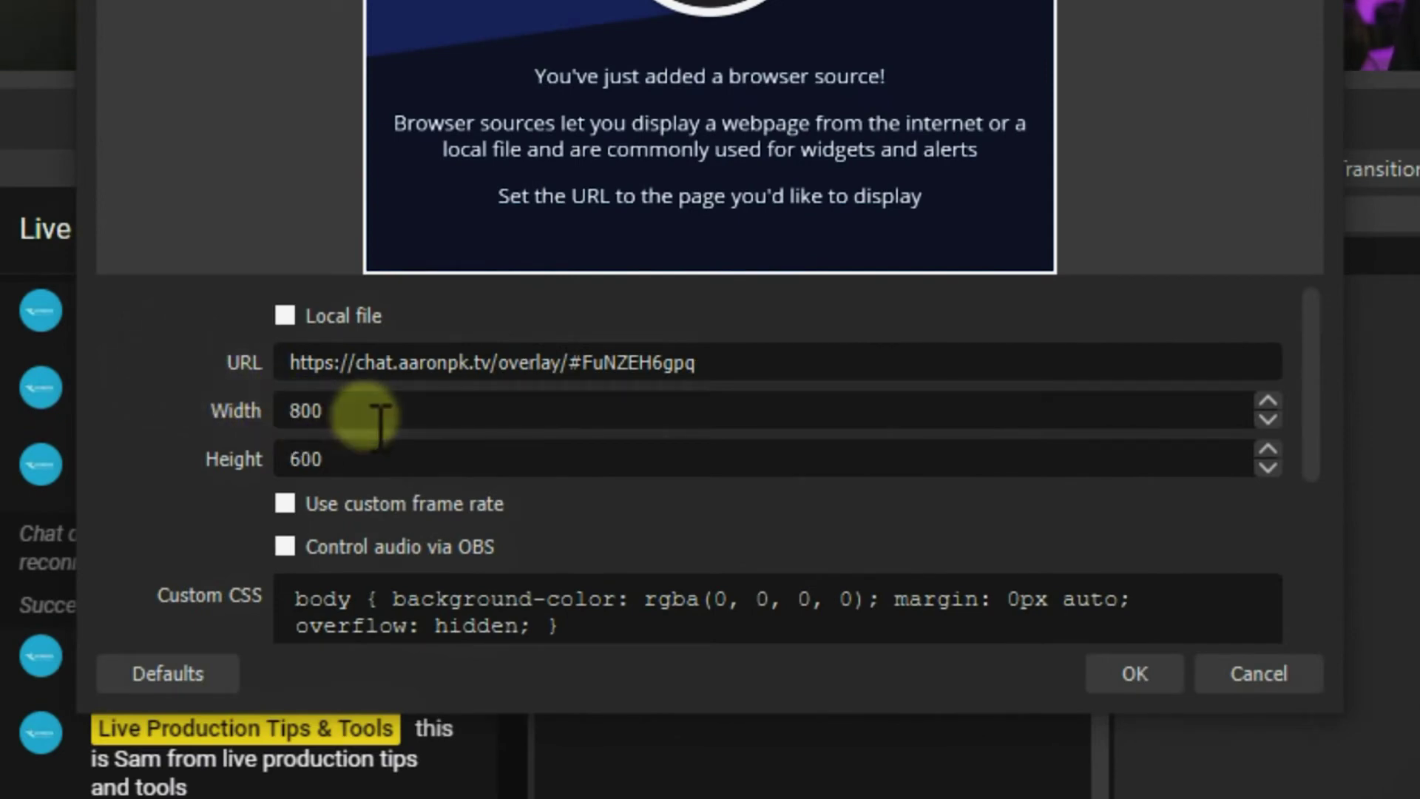
Set the browser source's width to 1920 and its height to 1080
{"action": "left_click_drag", "start_coordinate": [377, 412], "coordinate": [242, 428]}
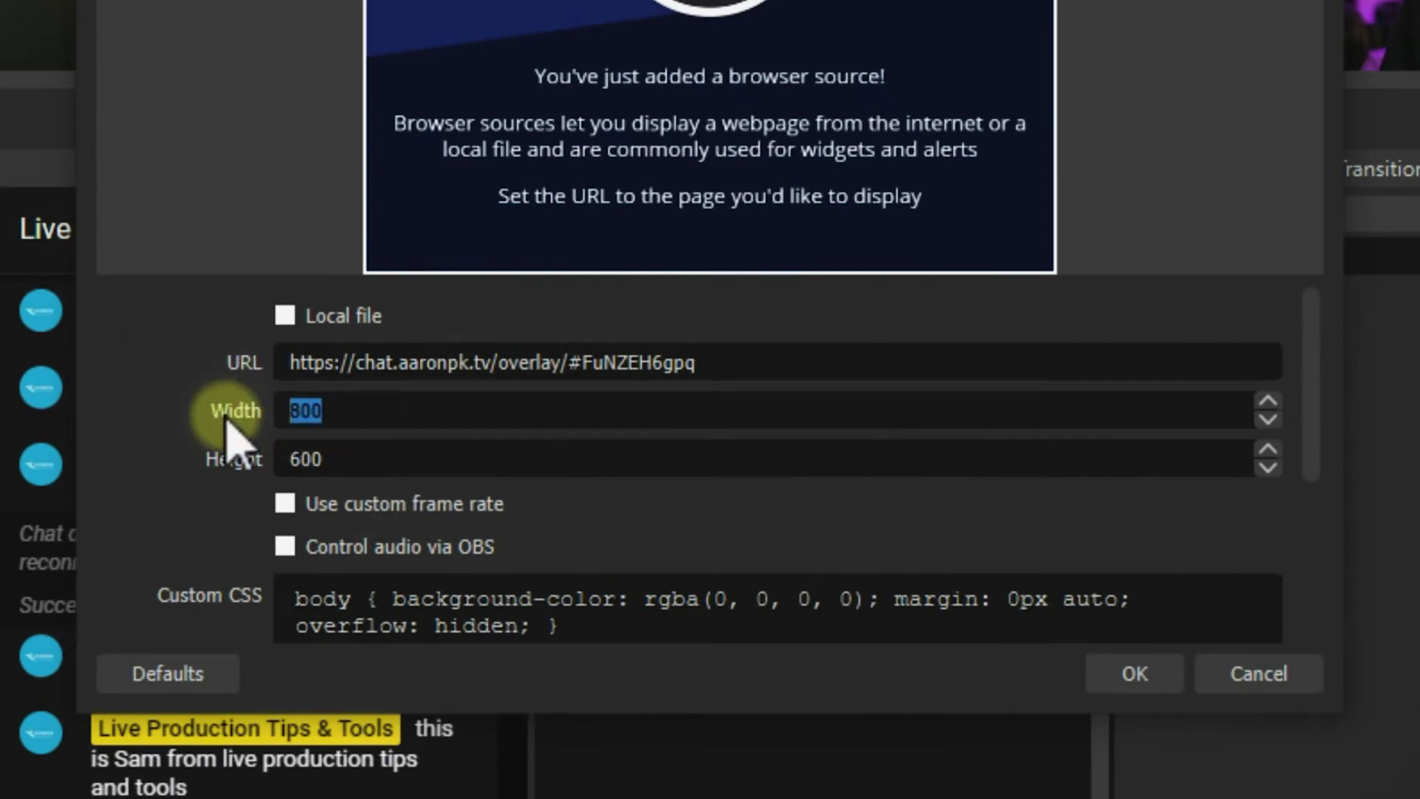
{"action": "type", "text": "1920"}
{"action": "double_click", "coordinate": [351, 455]}
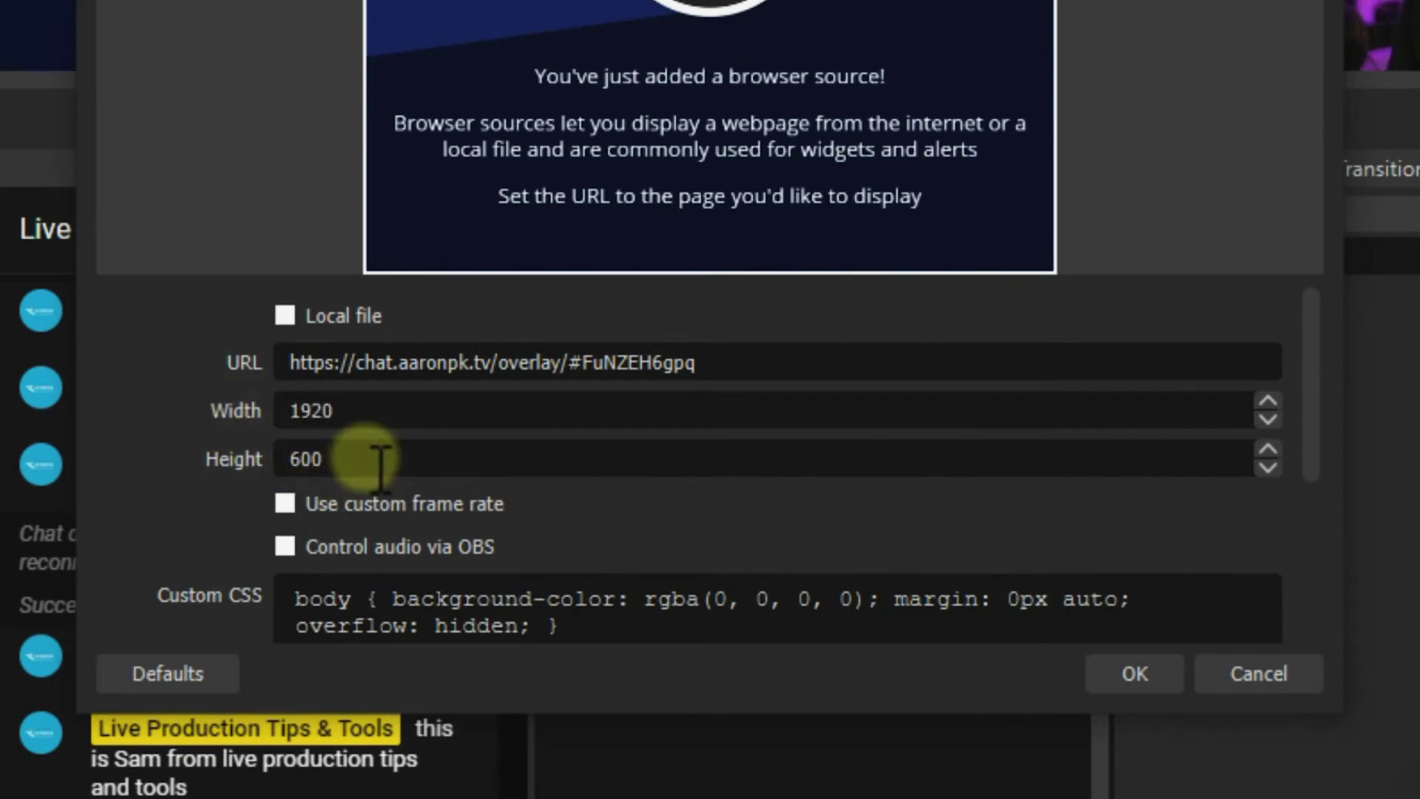
{"action": "type", "text": "108"}
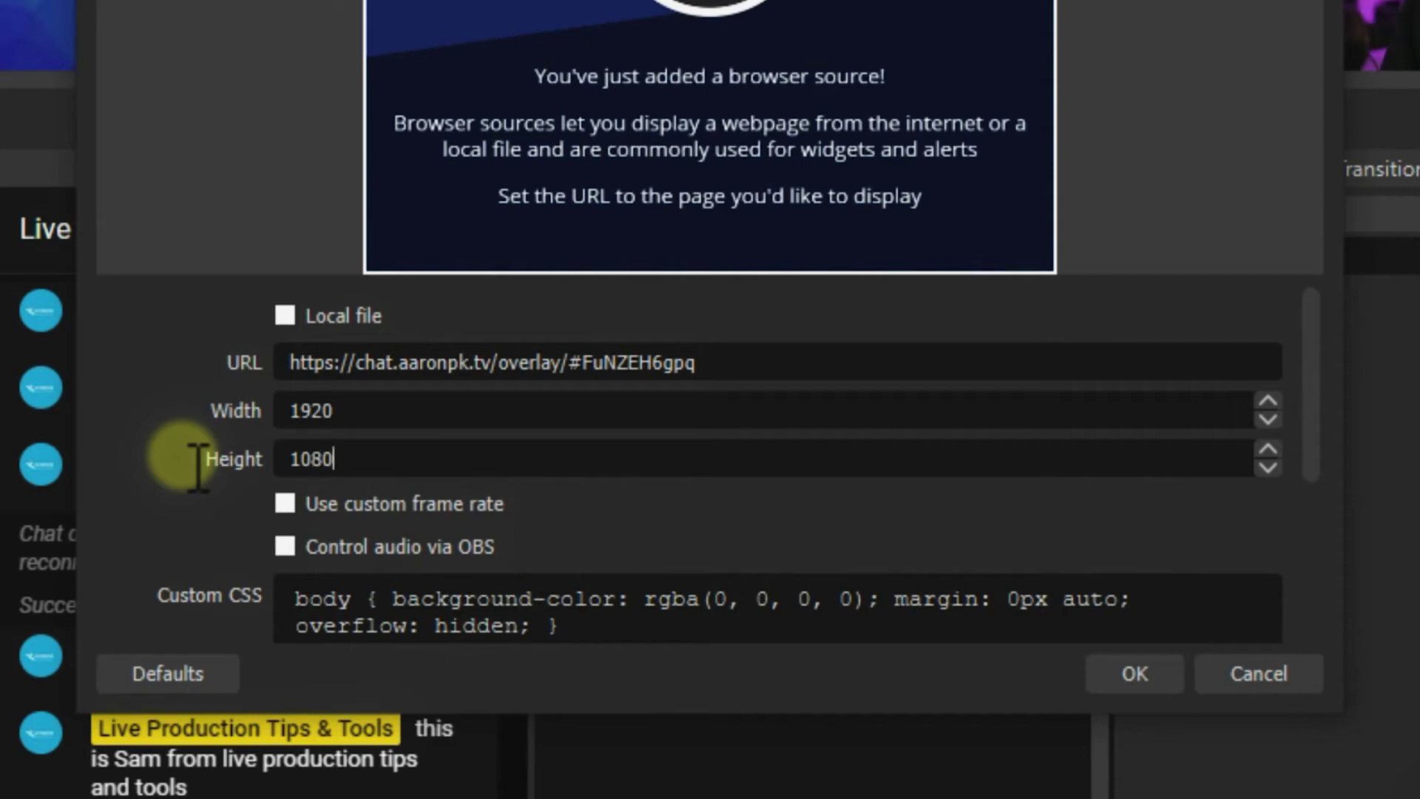
Delete all of the browser source's custom CSS and accept the source properties
{"action": "scroll", "coordinate": [1313, 374], "scroll_direction": "down", "scroll_amount": 1}
{"action": "left_click_drag", "start_coordinate": [1313, 370], "coordinate": [1312, 453]}
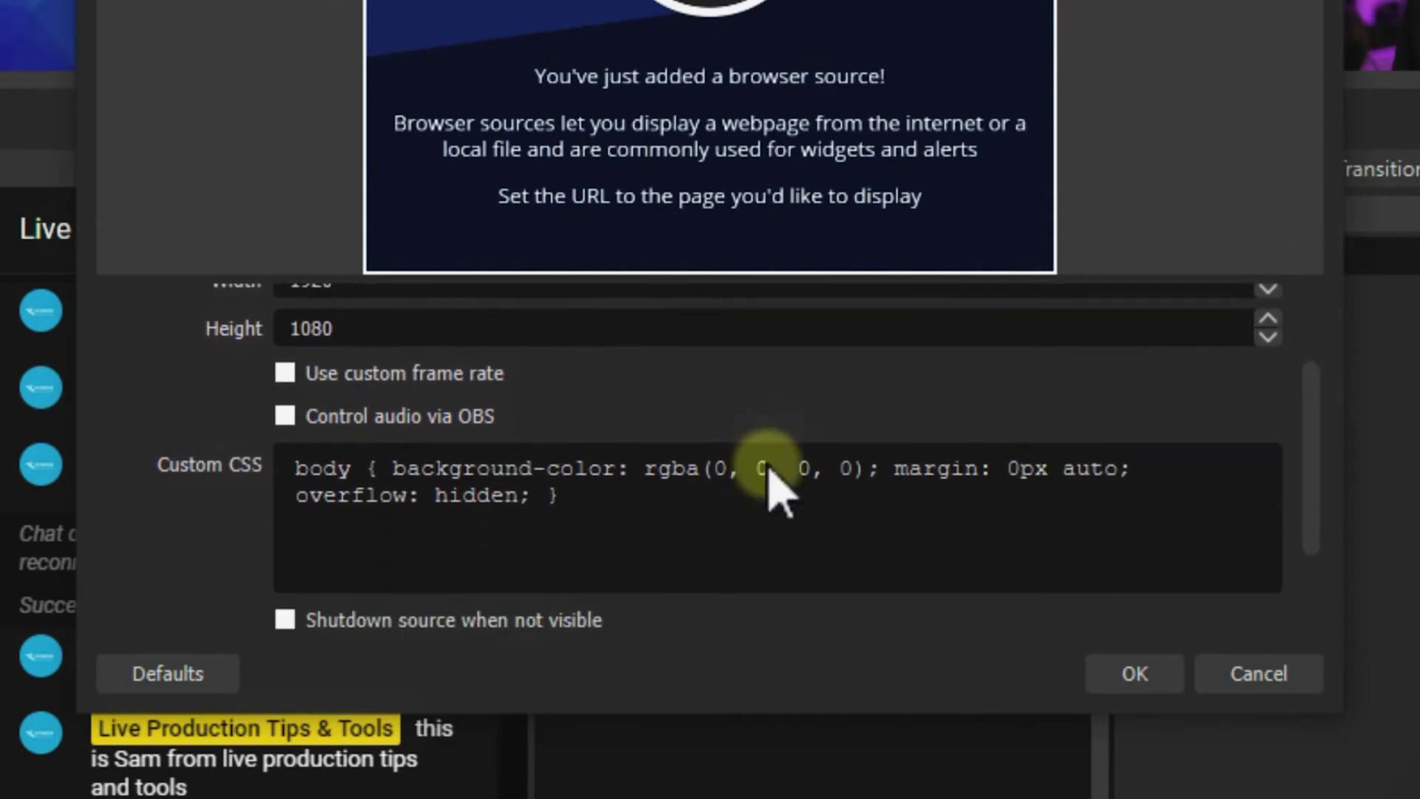
{"action": "left_click", "coordinate": [435, 481]}
{"action": "key", "text": "ctrl+a"}
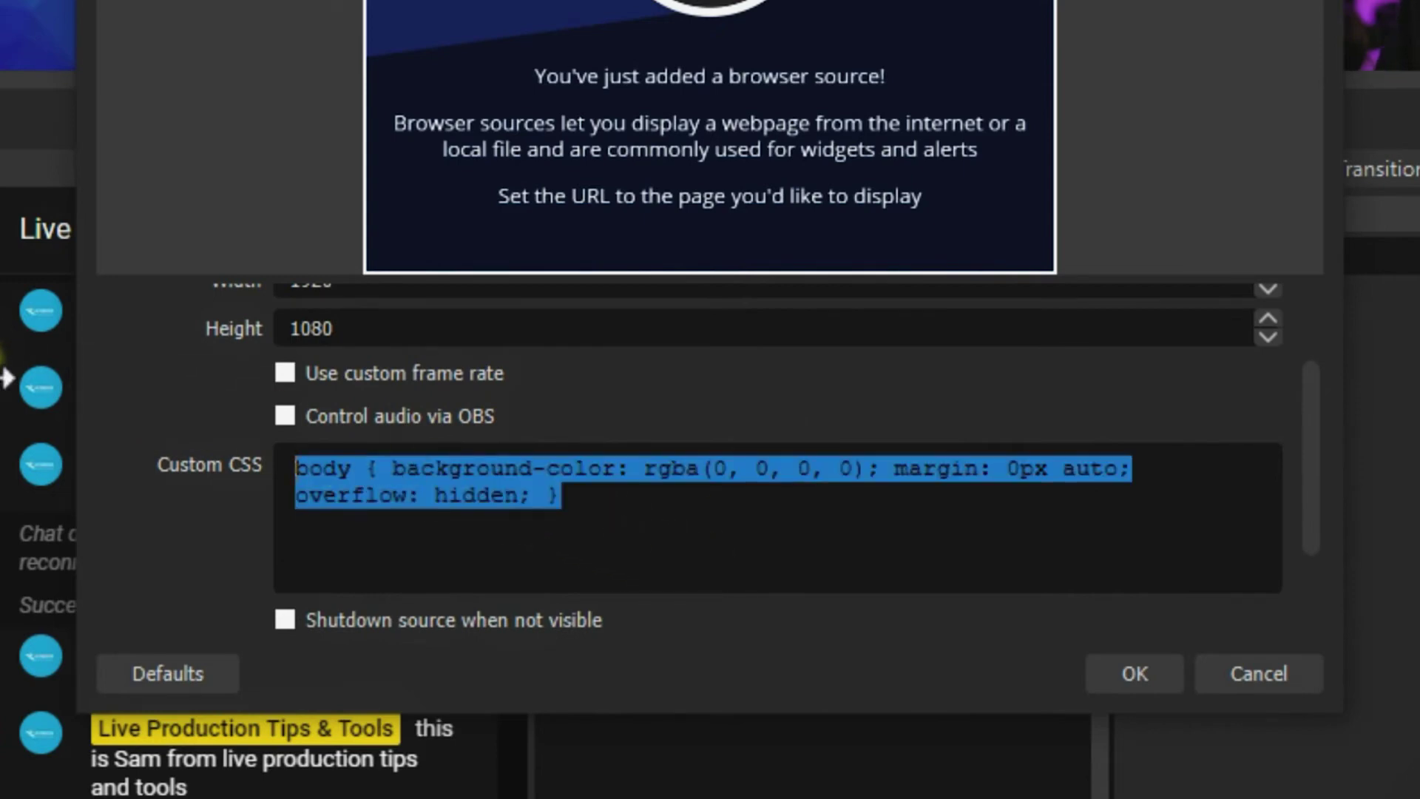
{"action": "key", "text": "Delete"}
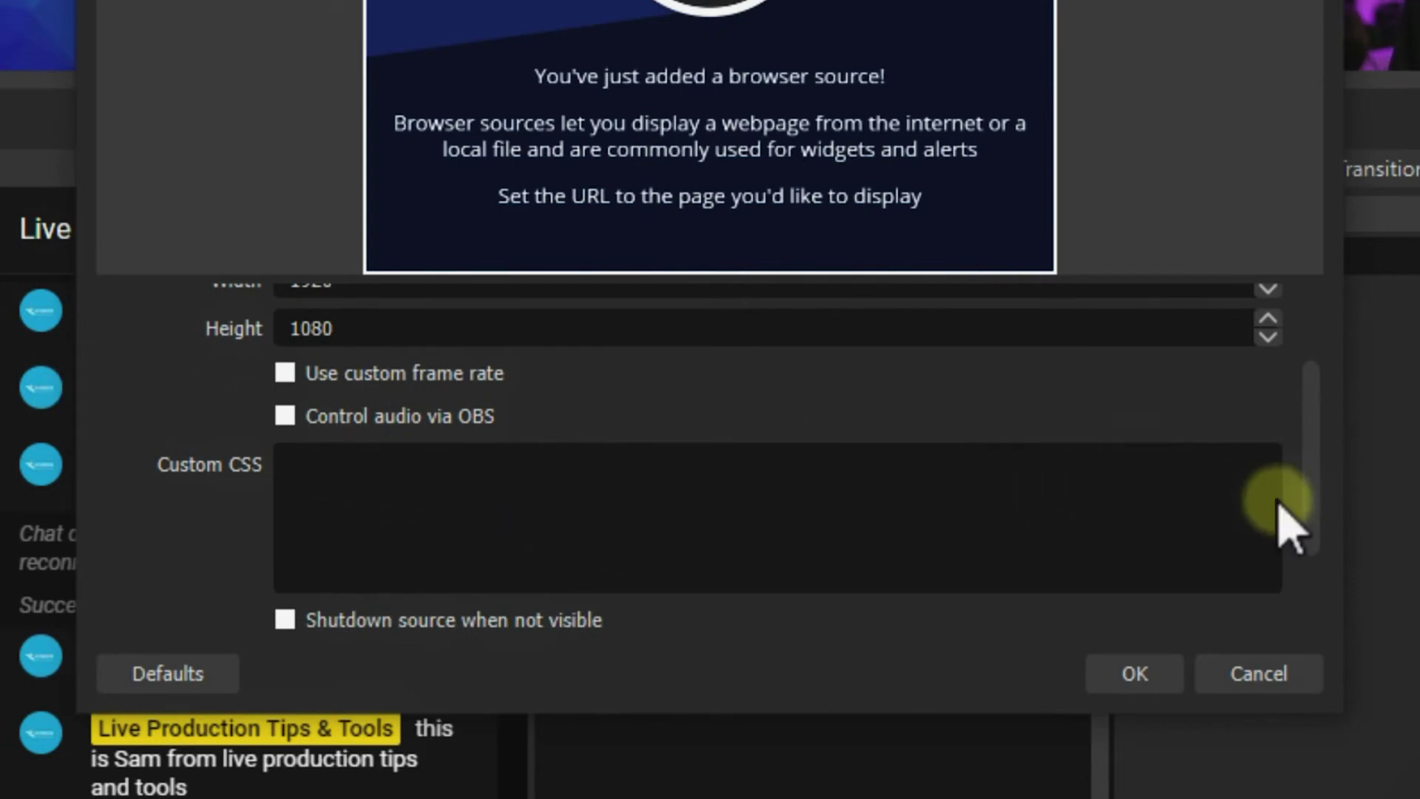
{"action": "left_click_drag", "start_coordinate": [1315, 497], "coordinate": [1316, 634]}
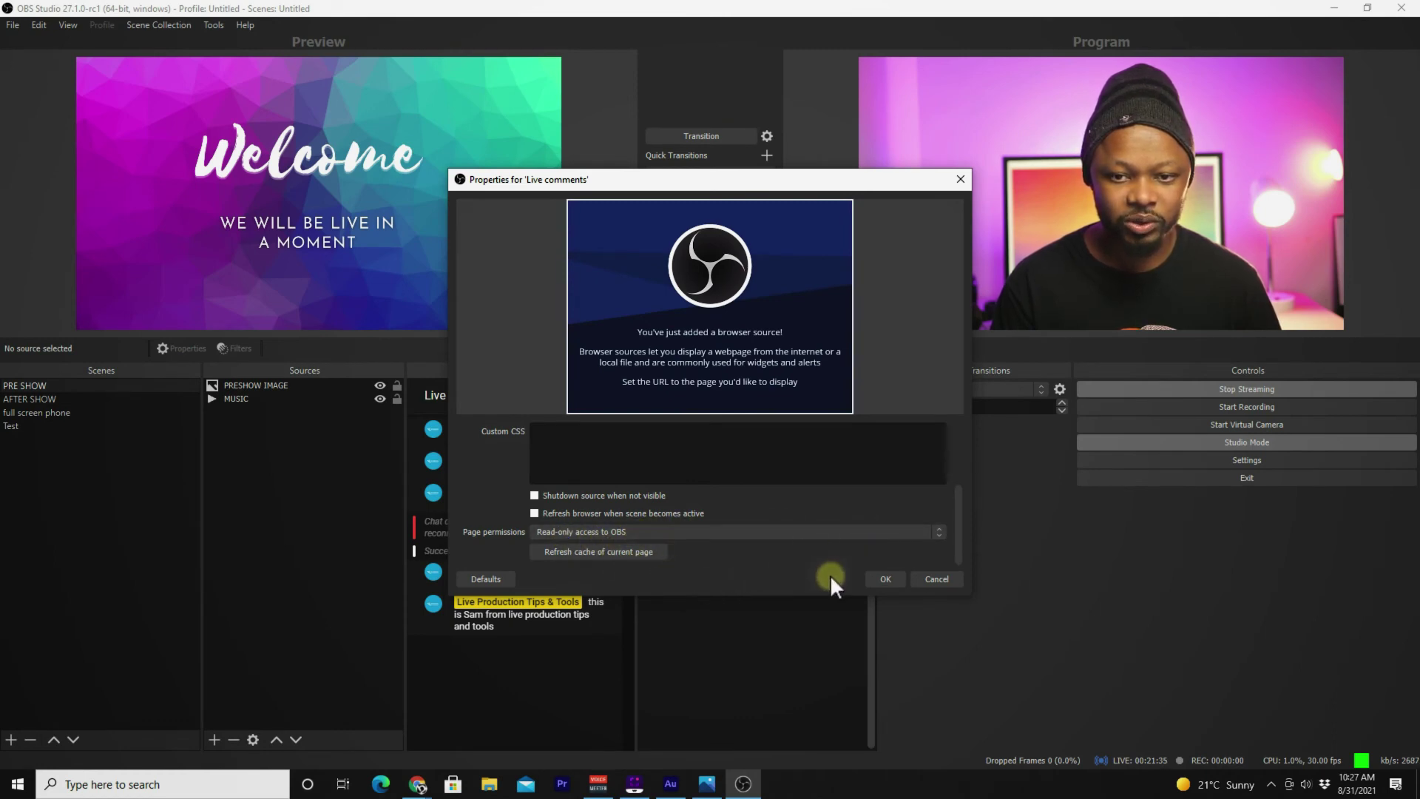
{"action": "left_click", "coordinate": [884, 579]}
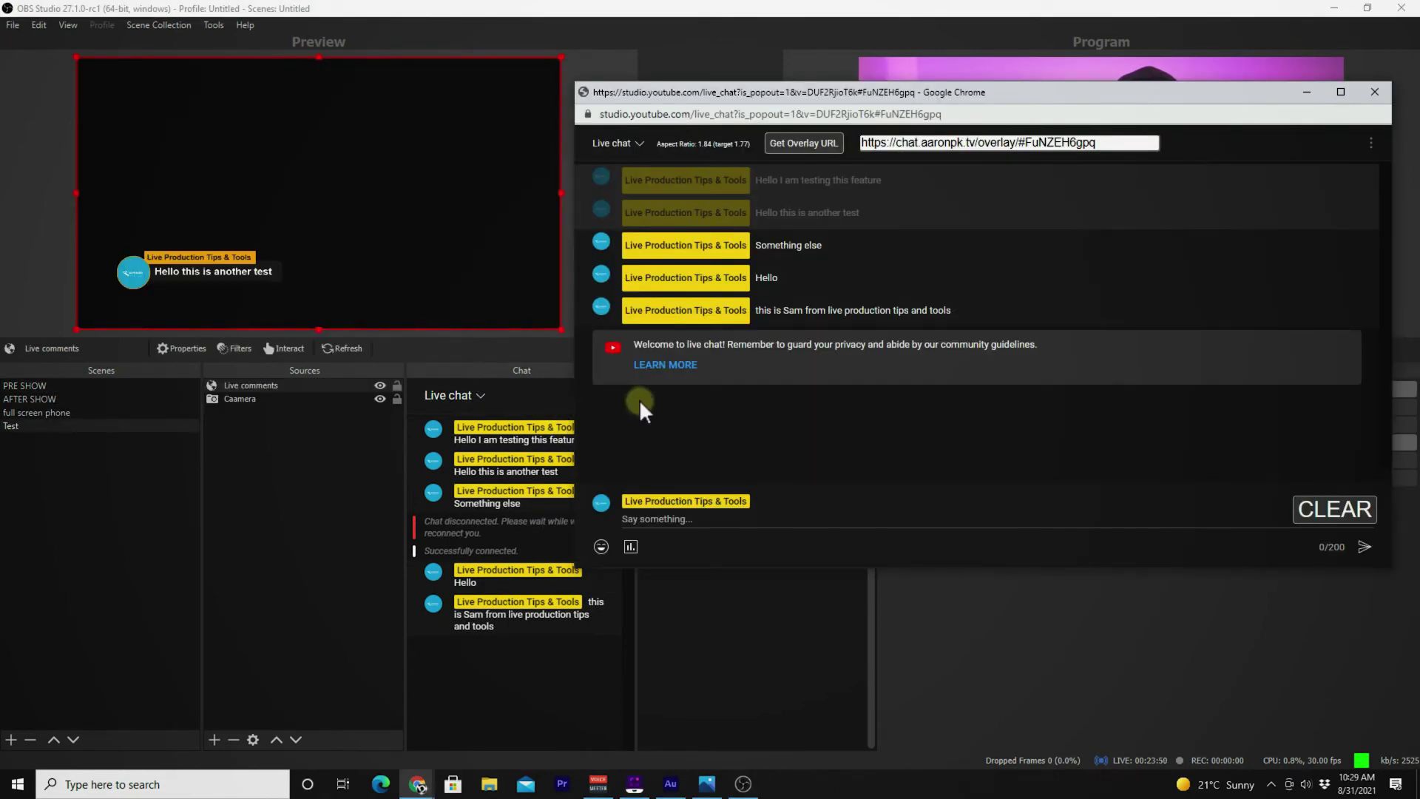
Feature the popout chat's messages one after another, ending with "Hello I am testing this feature", and minimize the chat window
{"action": "left_click", "coordinate": [780, 250]}
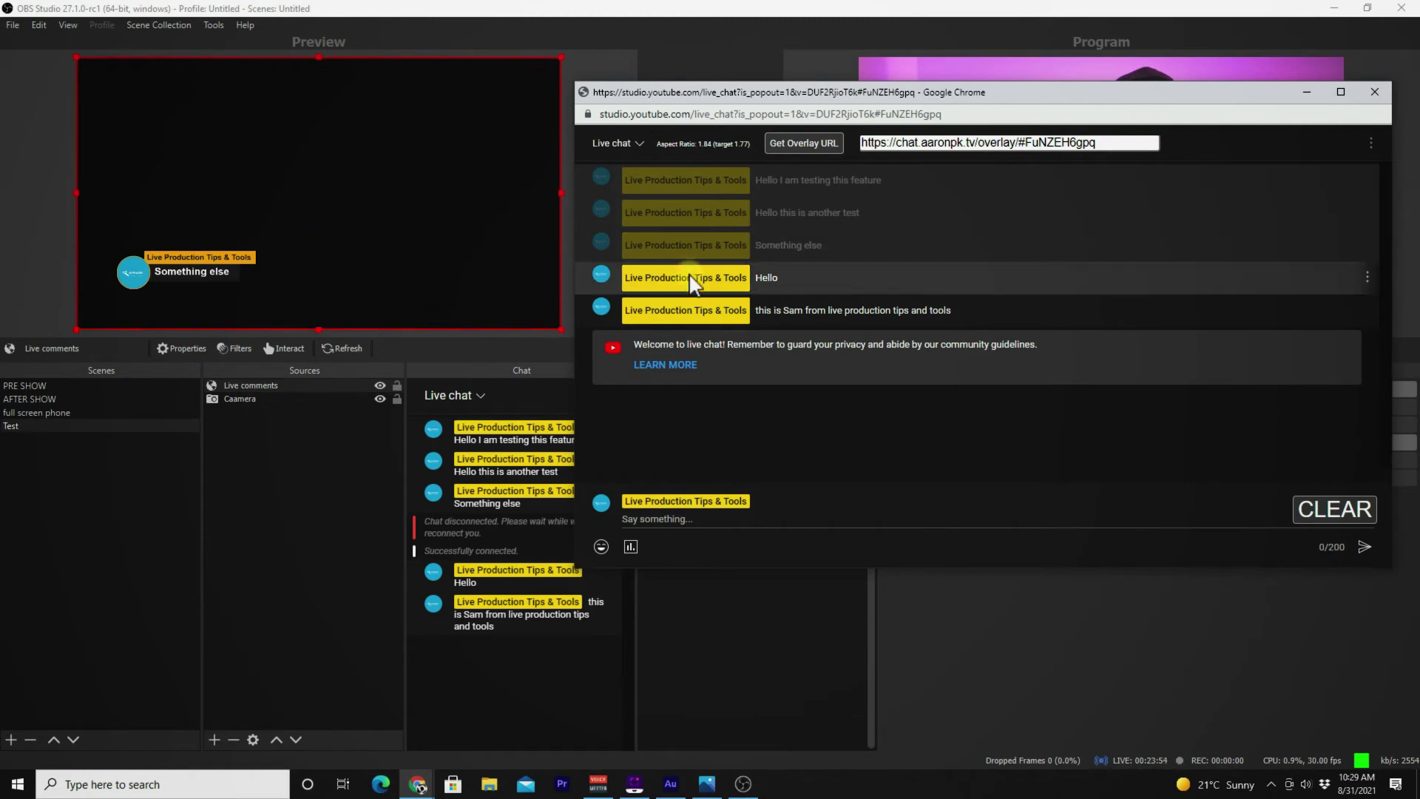
{"action": "left_click", "coordinate": [799, 287]}
{"action": "left_click", "coordinate": [797, 303]}
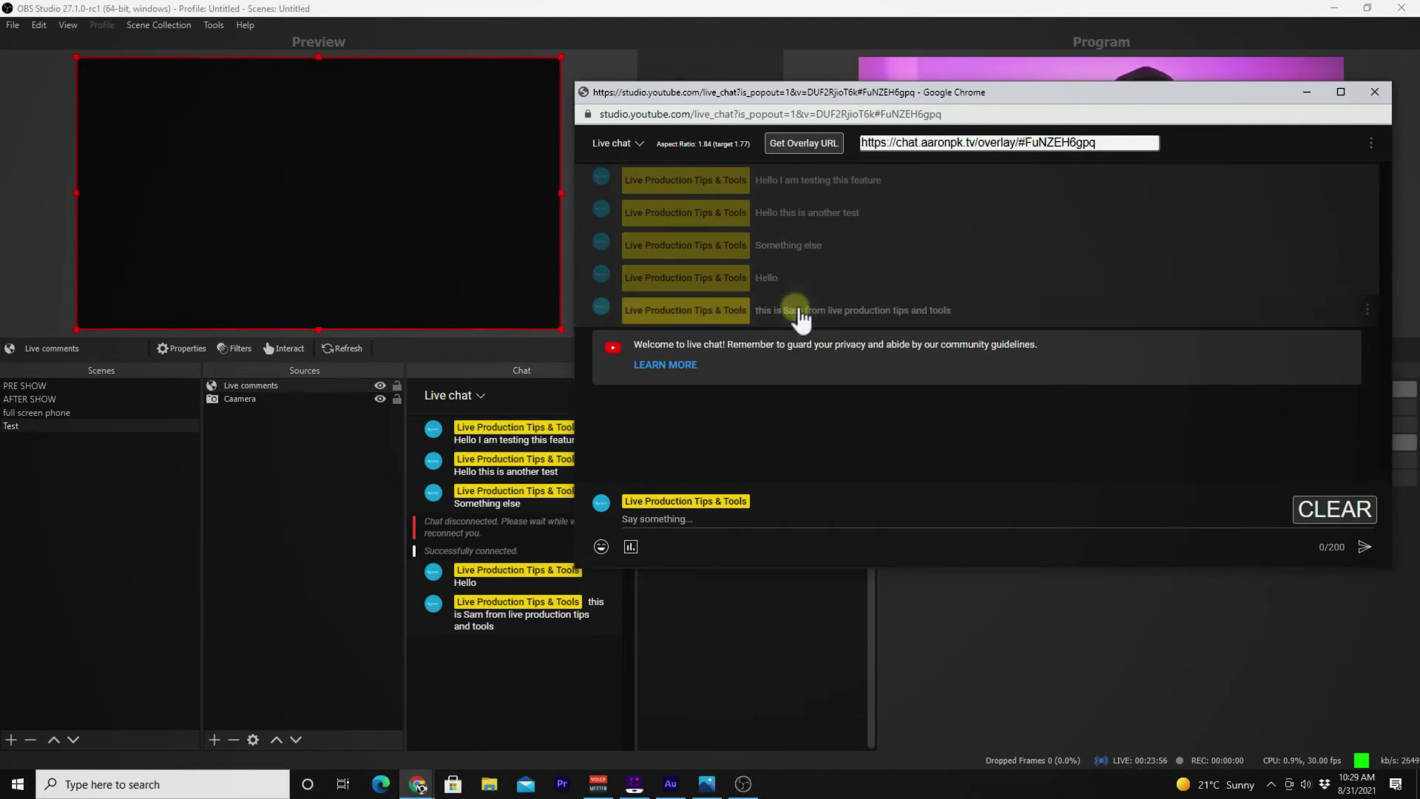
{"action": "left_click", "coordinate": [786, 288]}
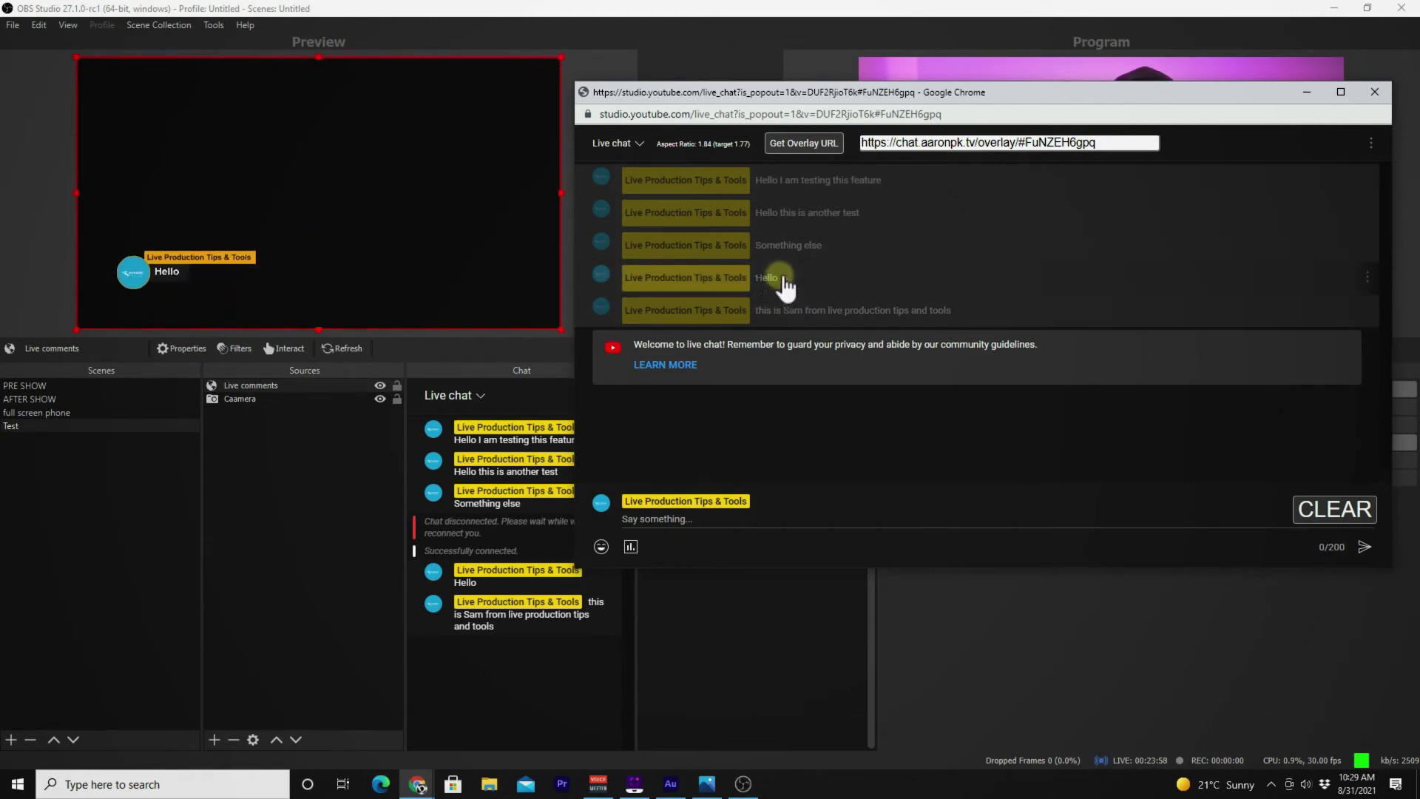
{"action": "left_click", "coordinate": [789, 246]}
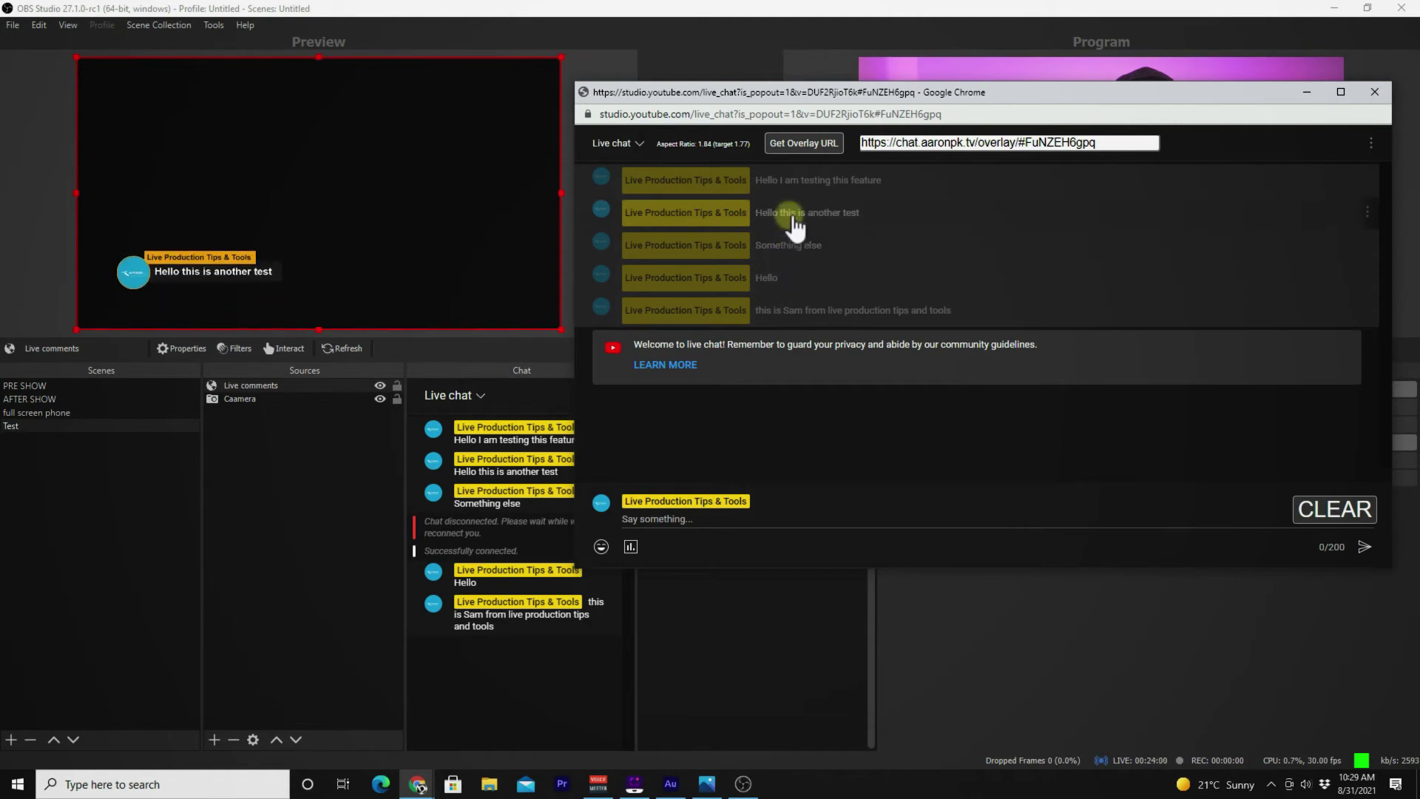
{"action": "left_click", "coordinate": [816, 196]}
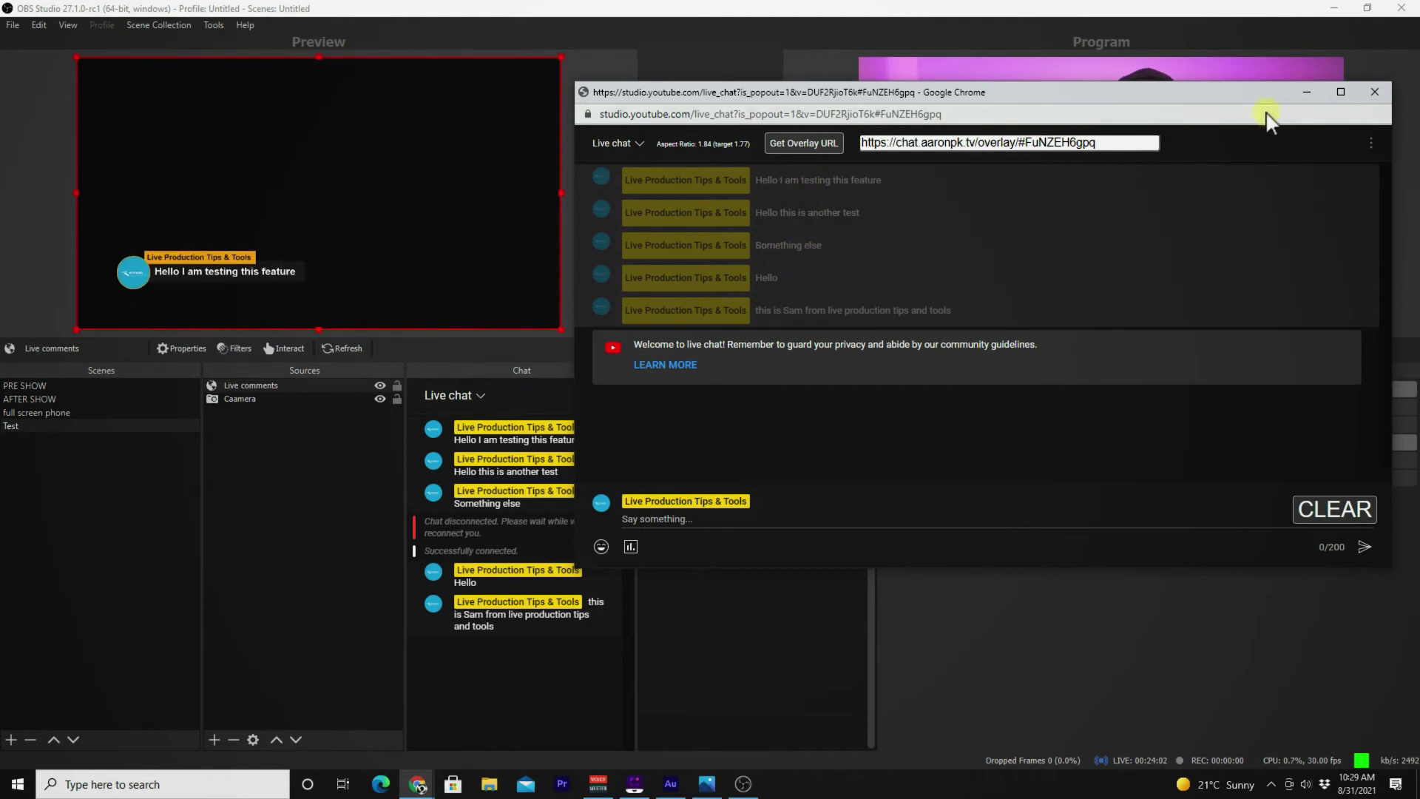
{"action": "left_click", "coordinate": [1307, 93]}
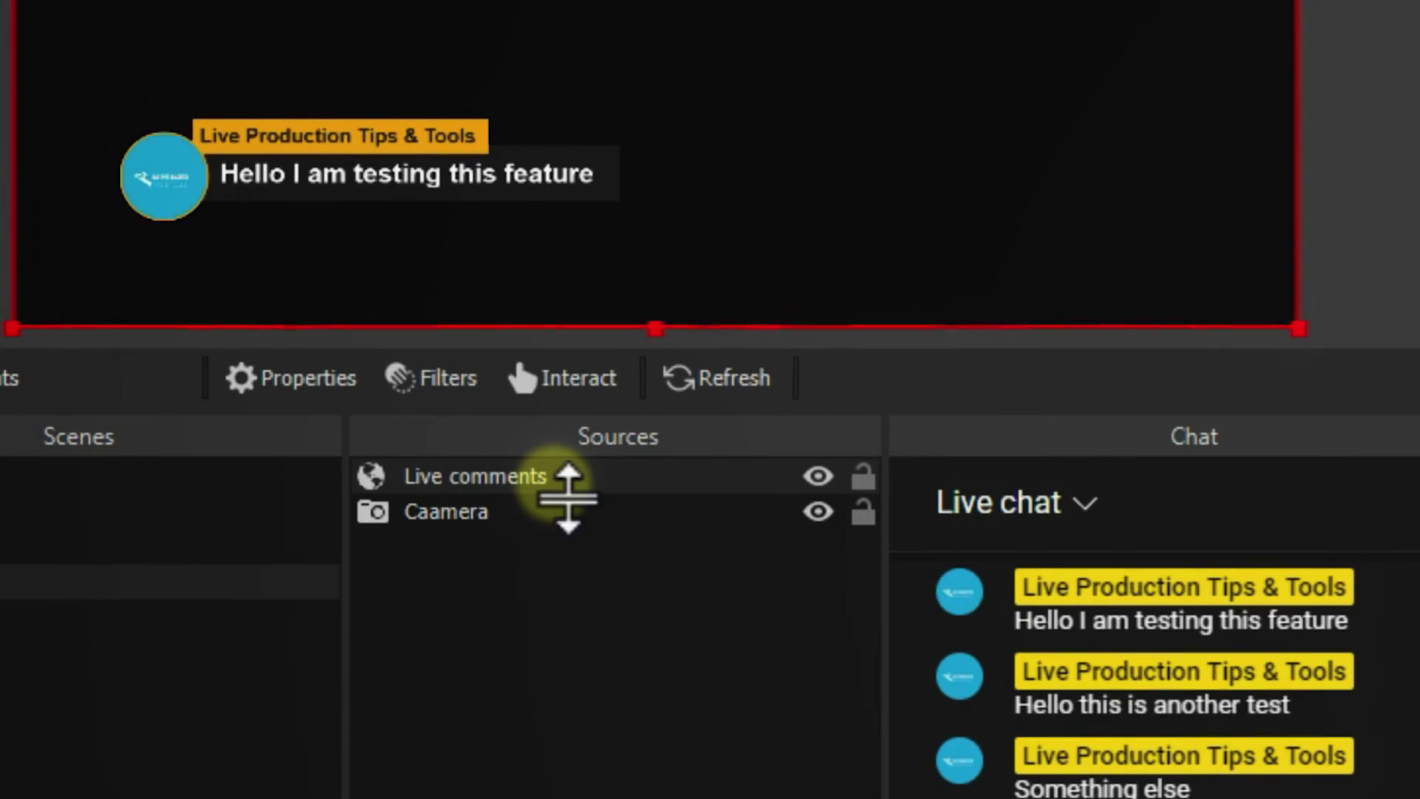
Add a Luma Key effect filter with Luma Min about 0.3054 to Live comments and shift the overlay toward the scene's lower-left corner
{"action": "right_click", "coordinate": [570, 481]}
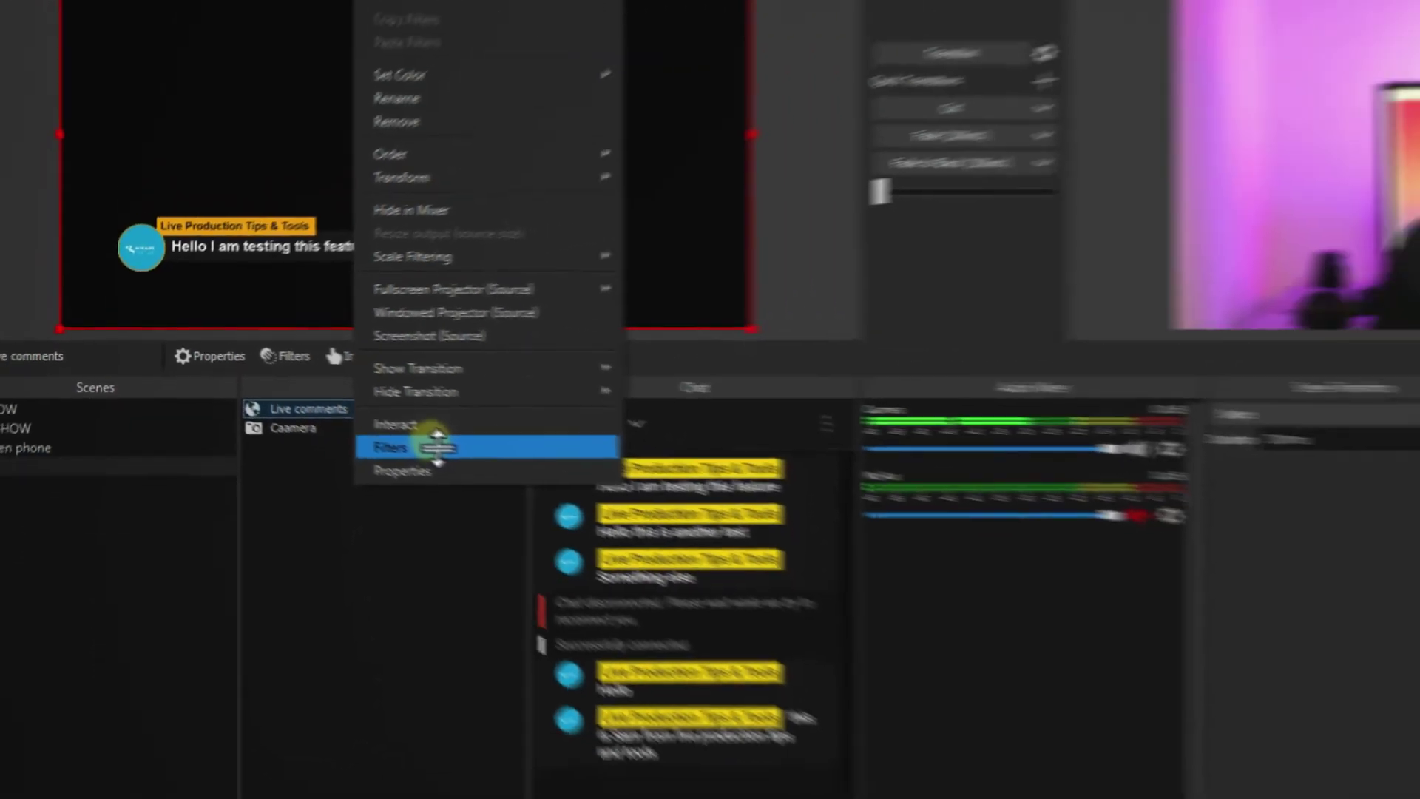
{"action": "left_click", "coordinate": [715, 547]}
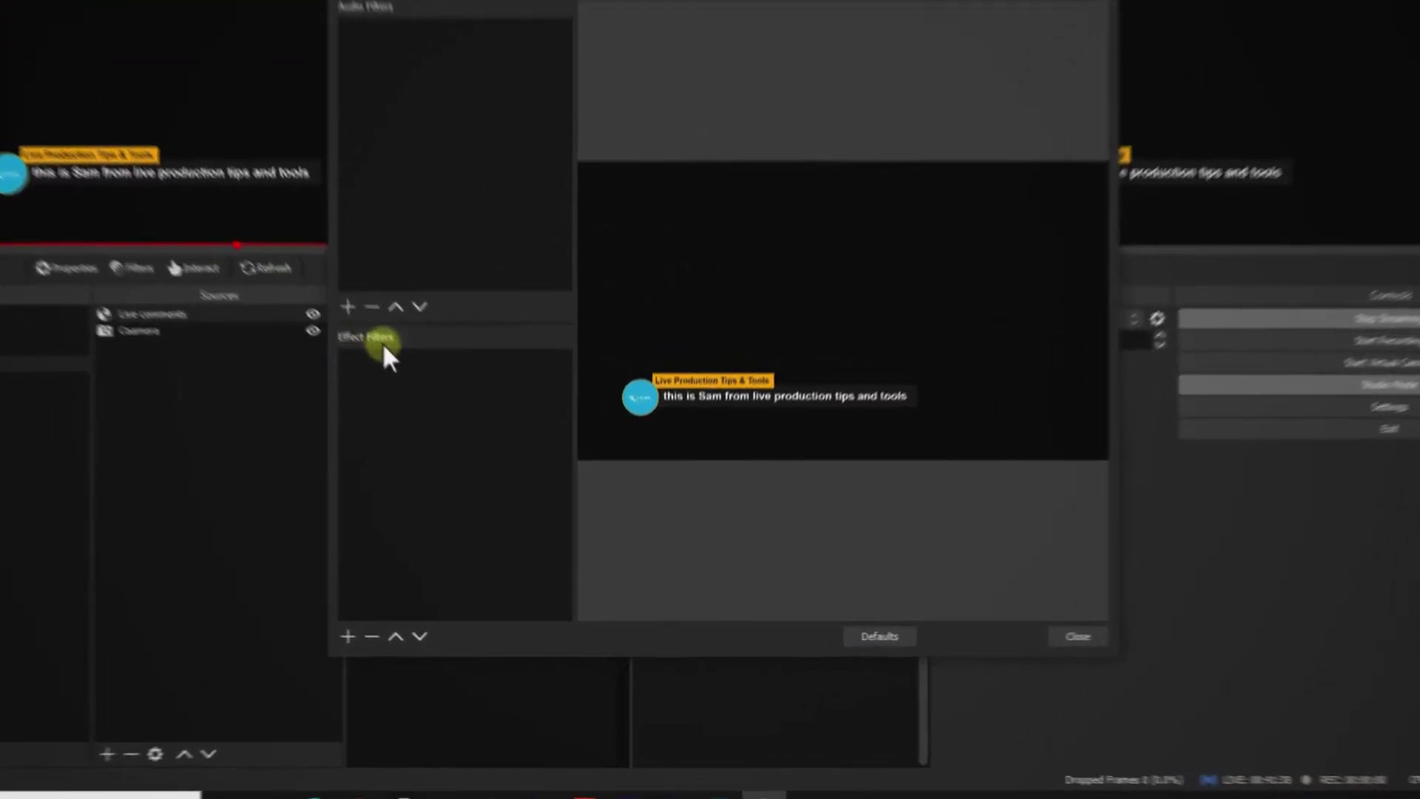
{"action": "left_click", "coordinate": [230, 610]}
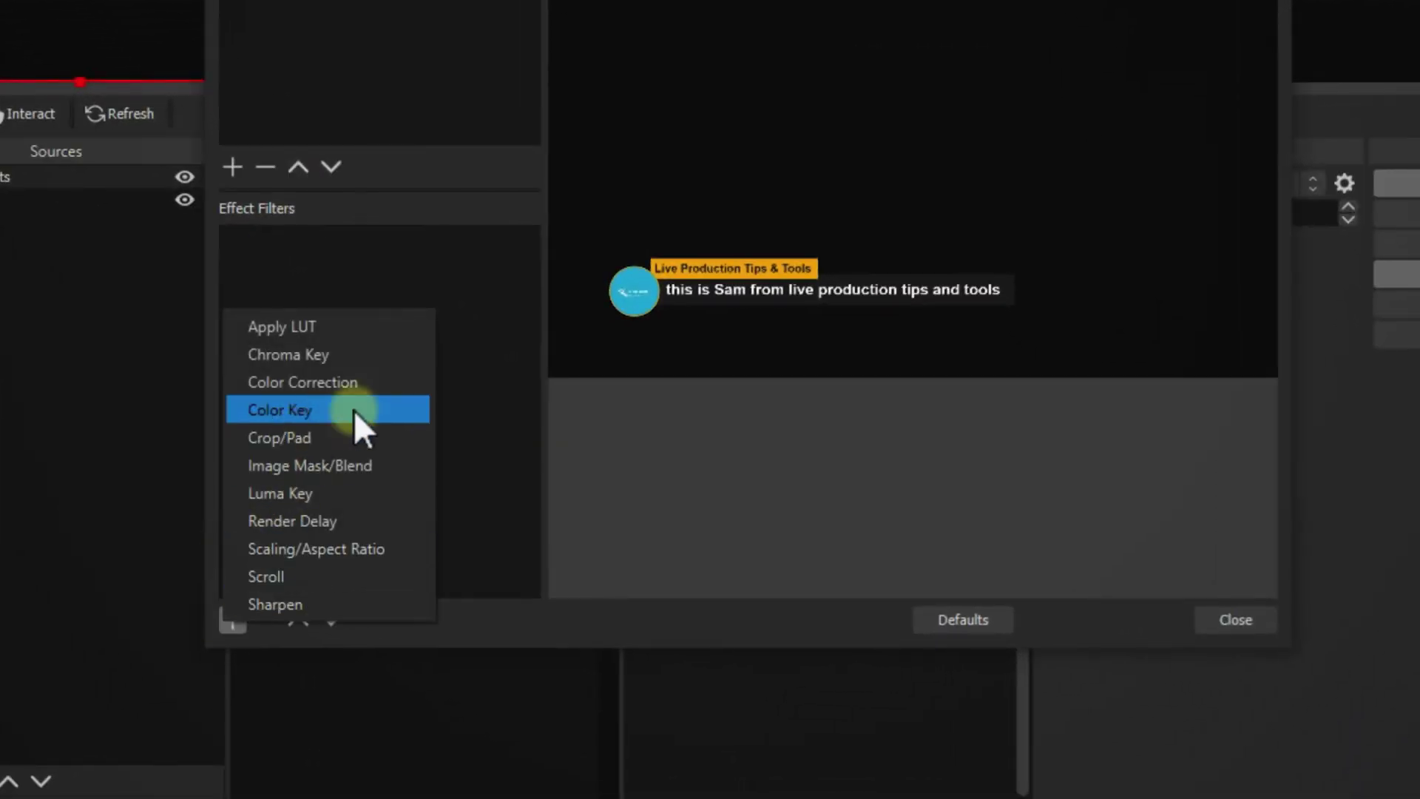
{"action": "left_click", "coordinate": [343, 491]}
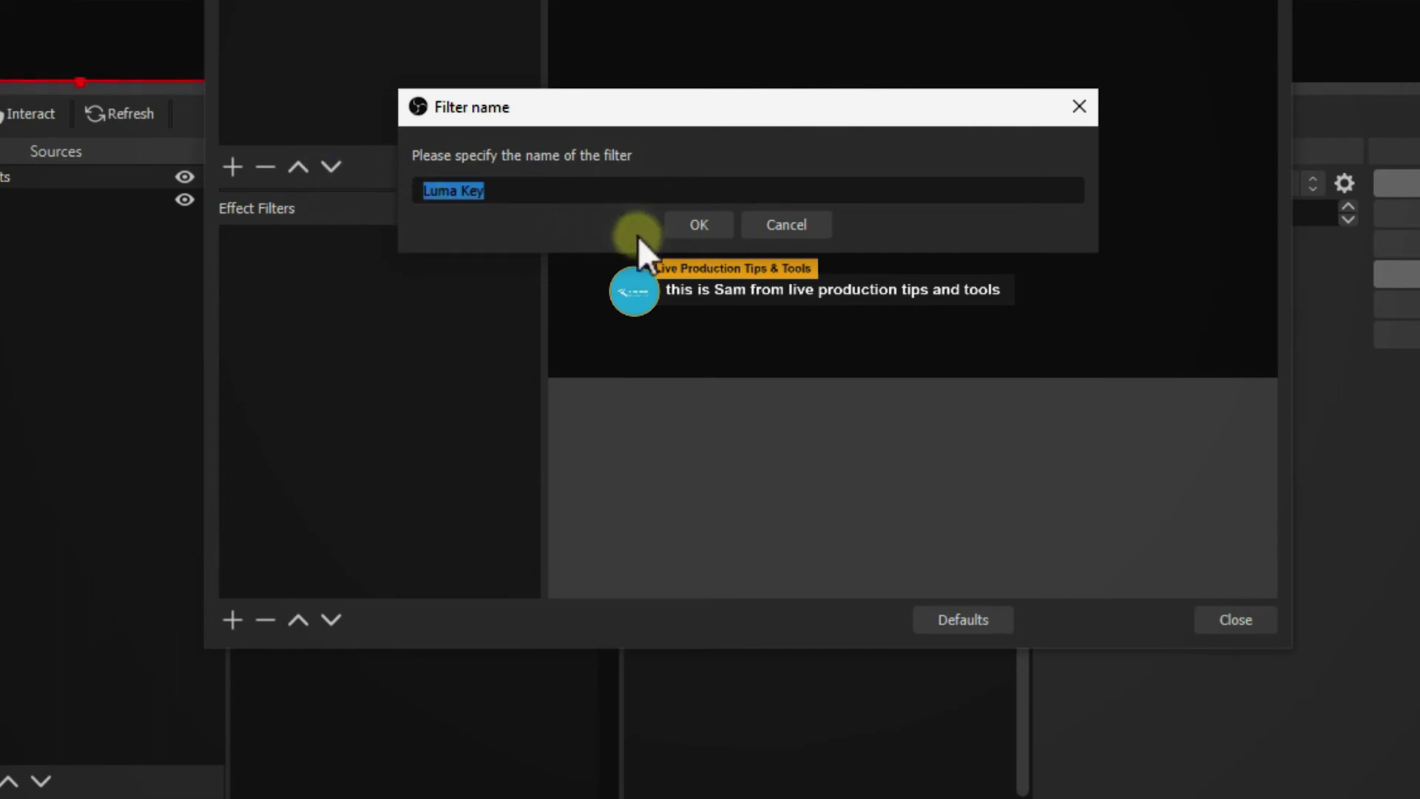
{"action": "left_click", "coordinate": [696, 223]}
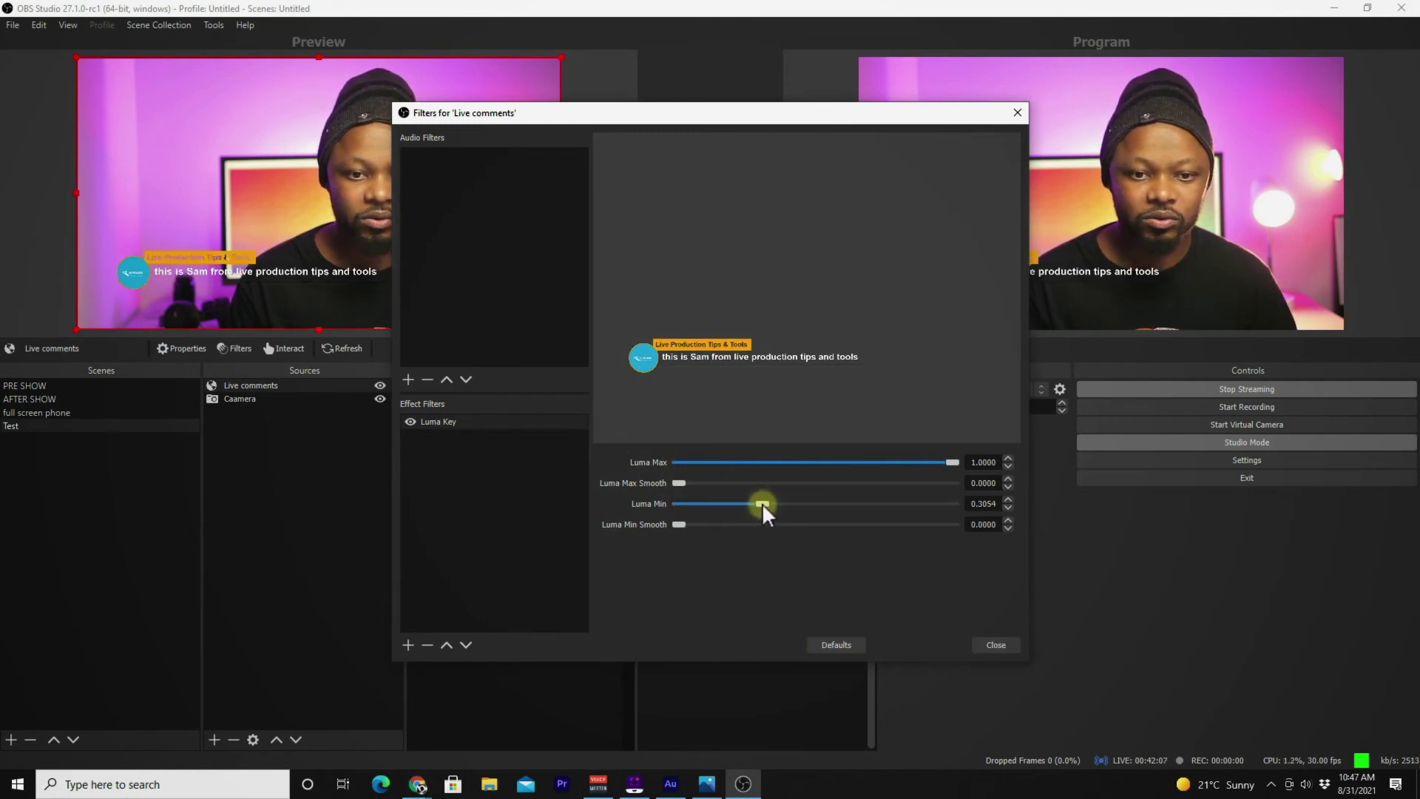
{"action": "left_click", "coordinate": [999, 642]}
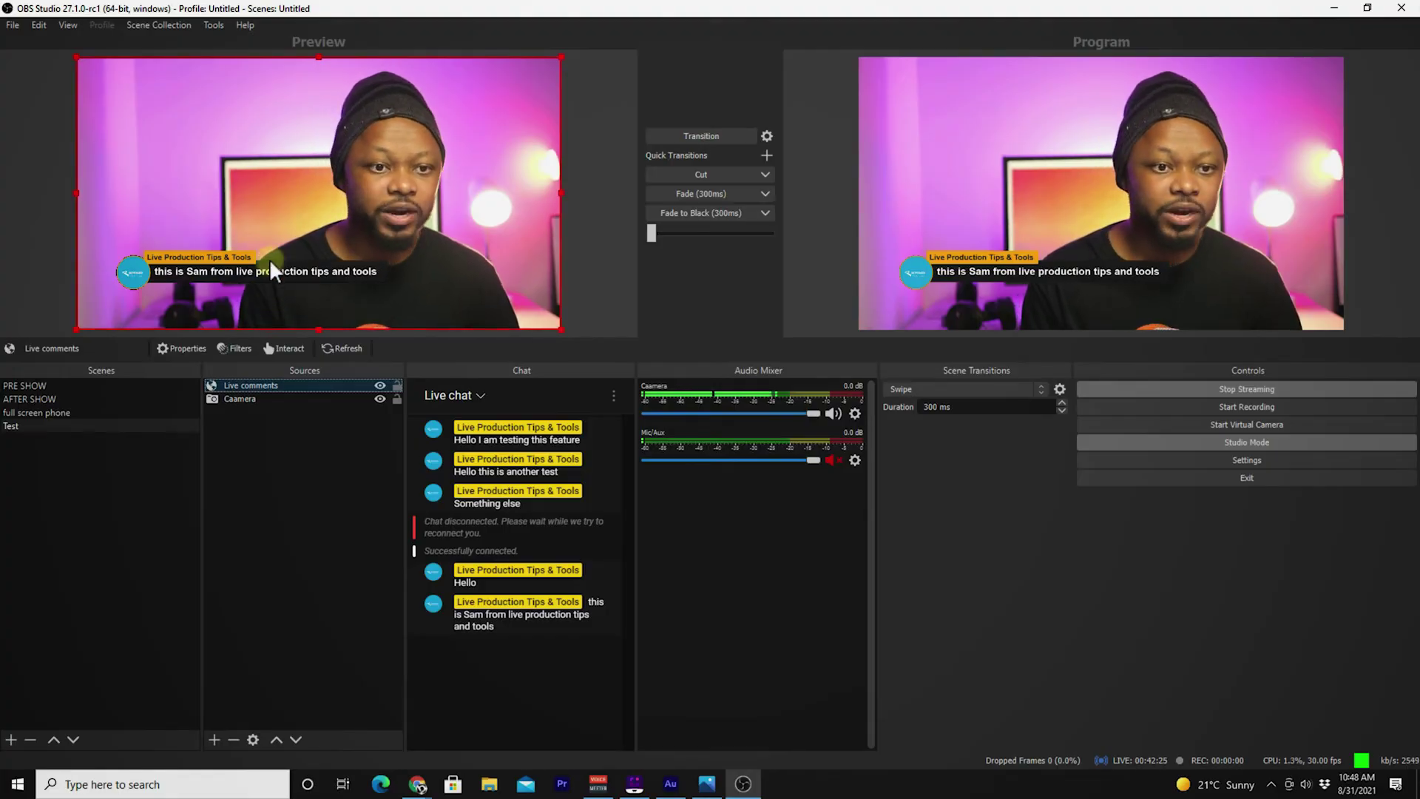
{"action": "left_click_drag", "start_coordinate": [214, 259], "coordinate": [188, 290]}
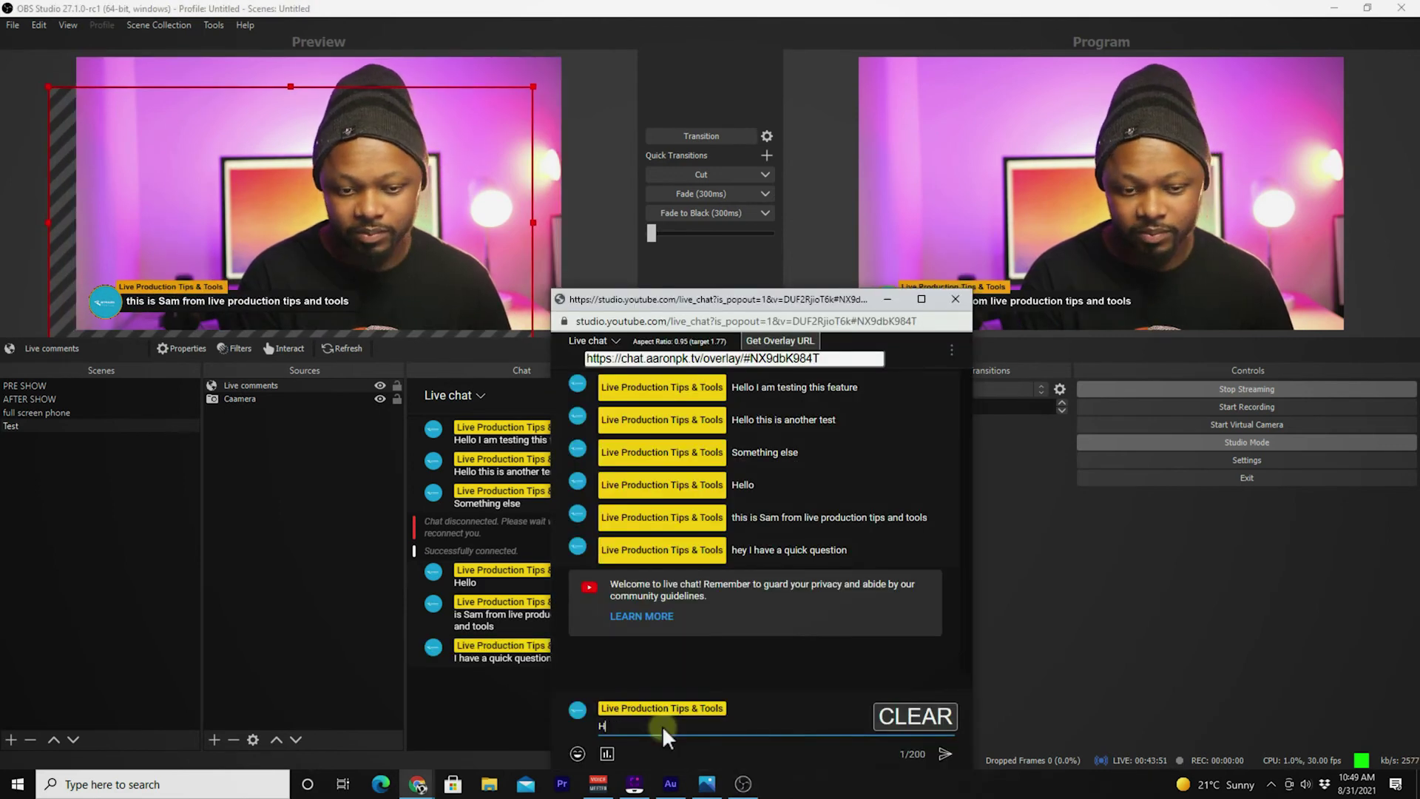
Send the chat message "Hey I have a quick question" from the popout chat and feature it in the overlay
{"action": "type", "text": "Hey I have a quick questio"}
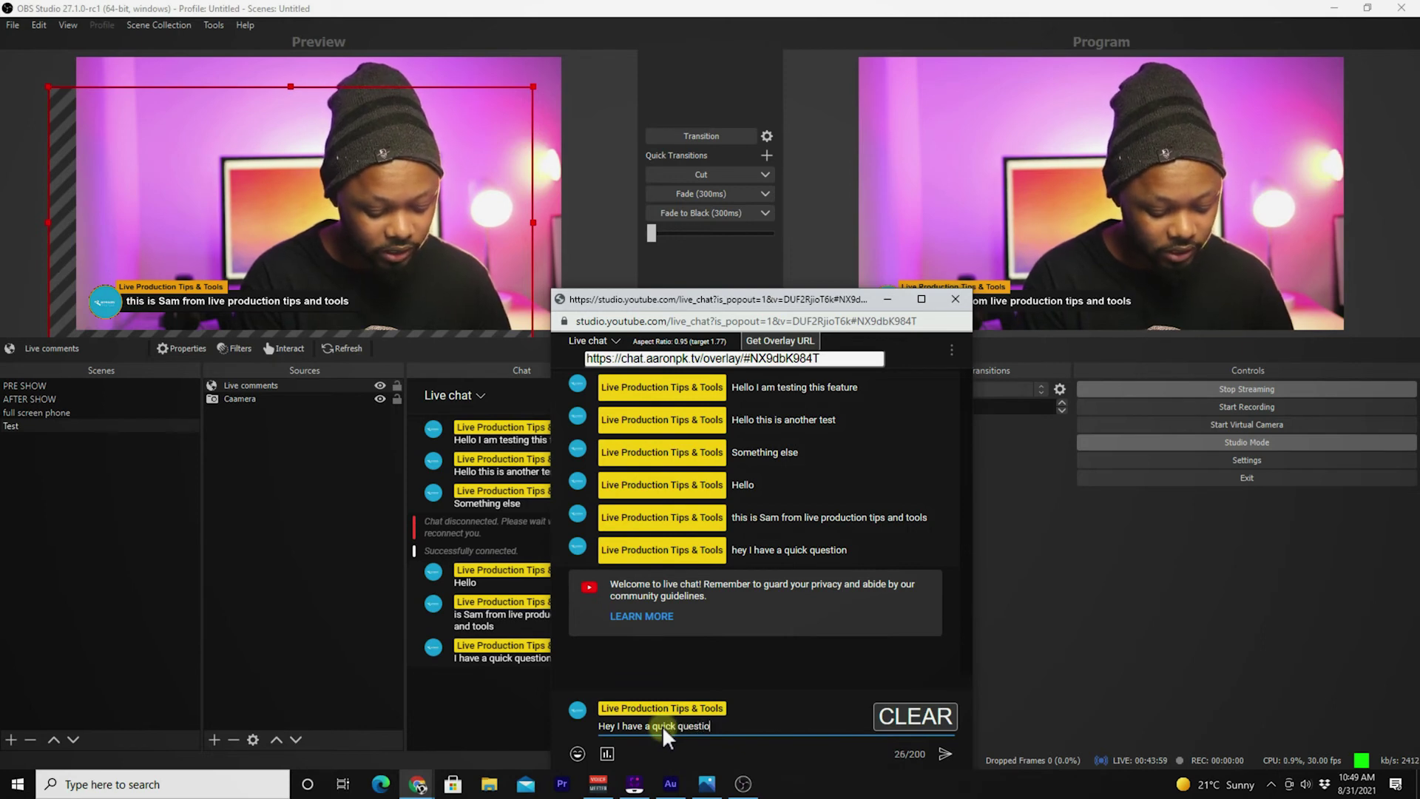
{"action": "type", "text": "n"}
{"action": "key", "text": "Return"}
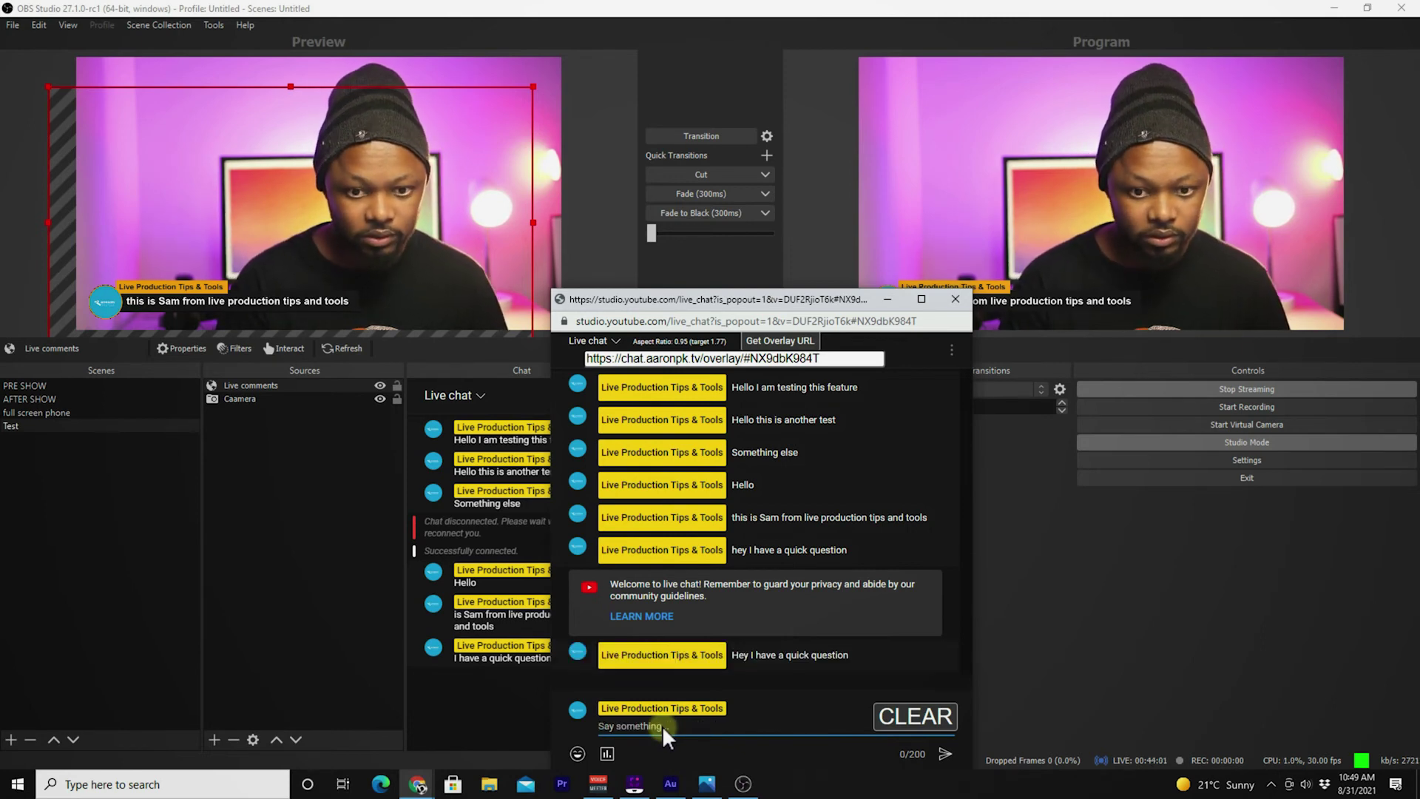
{"action": "left_click", "coordinate": [792, 658]}
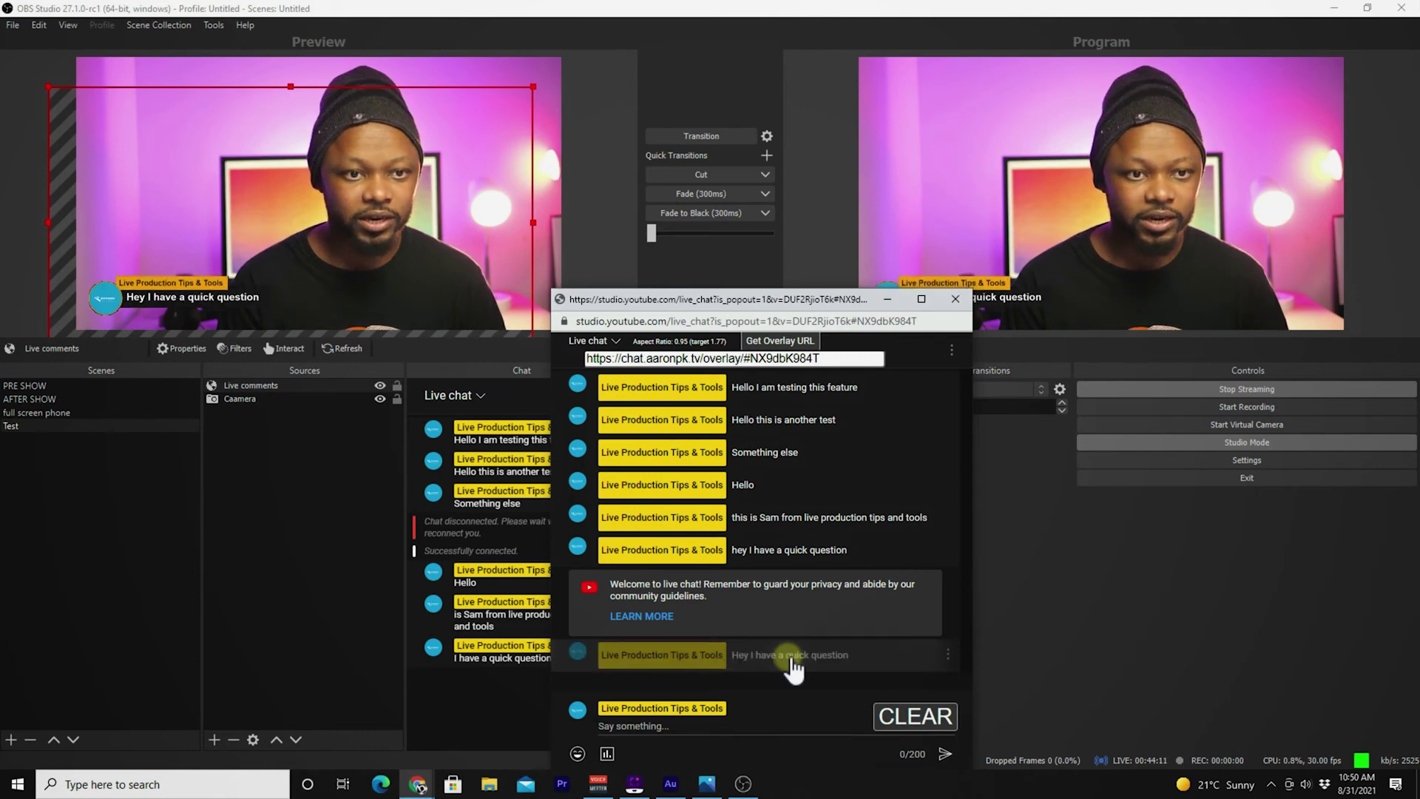
Move the popout chat window slightly lower and feature the sender's introduction, "Something else" and "Hello" in turn
{"action": "left_click_drag", "start_coordinate": [813, 299], "coordinate": [799, 352]}
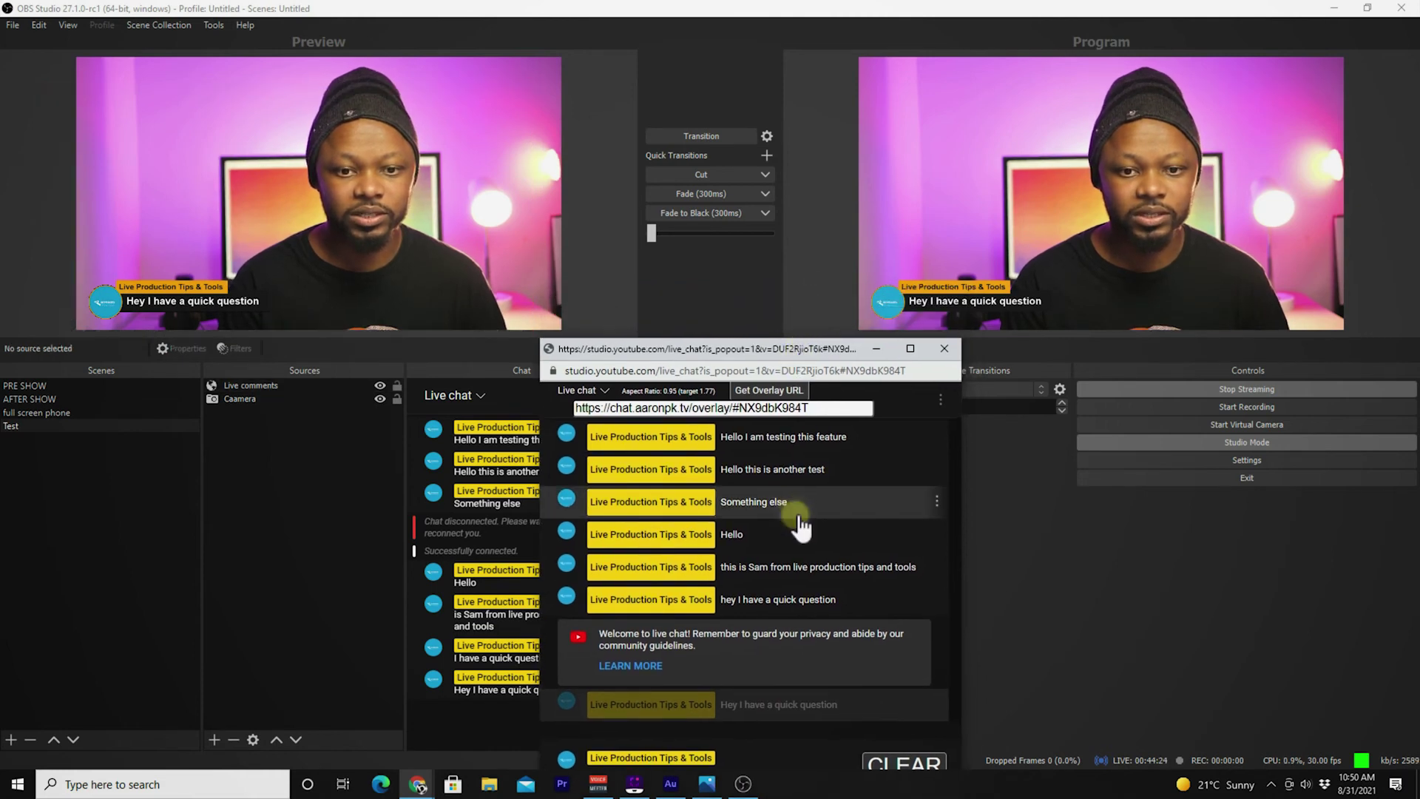
{"action": "left_click", "coordinate": [788, 577]}
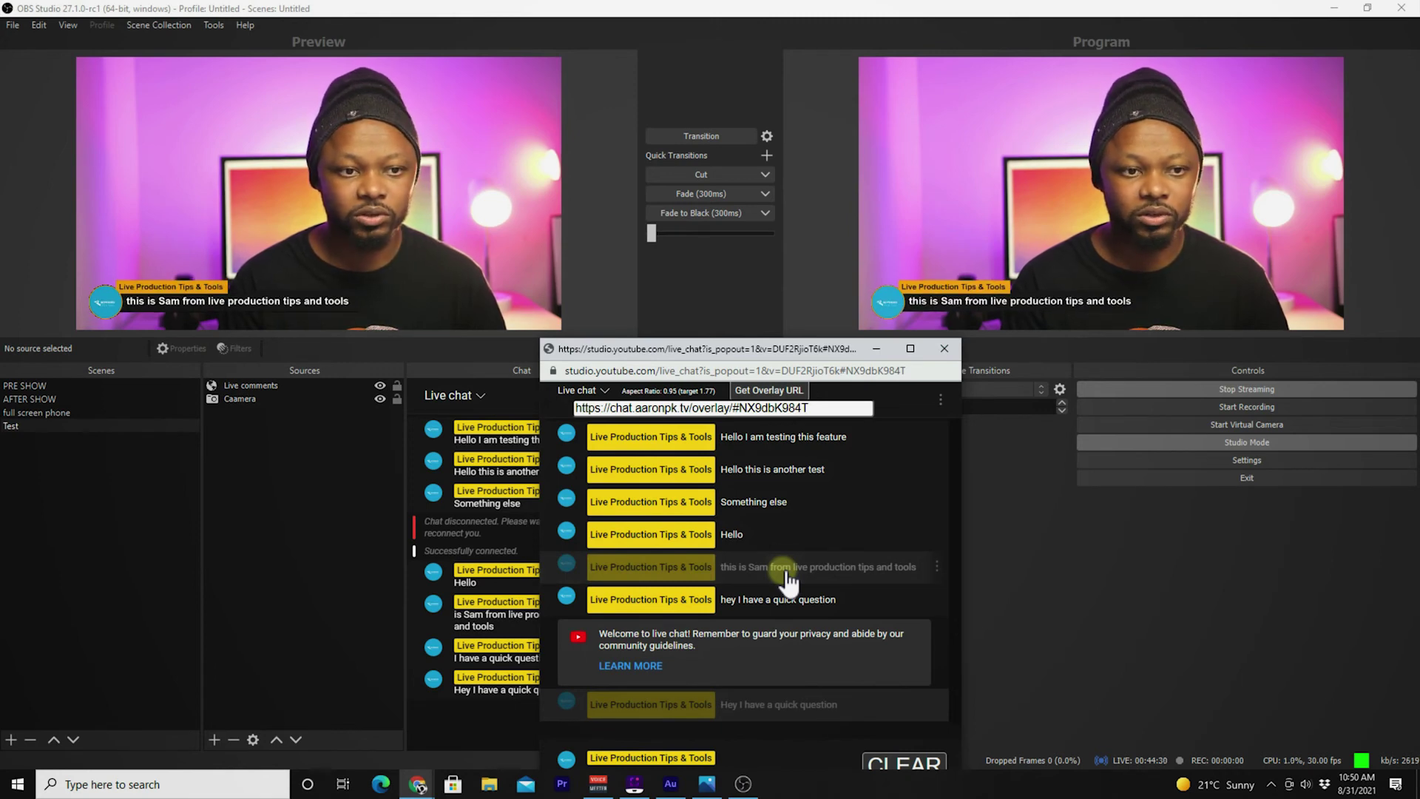
{"action": "left_click", "coordinate": [771, 505]}
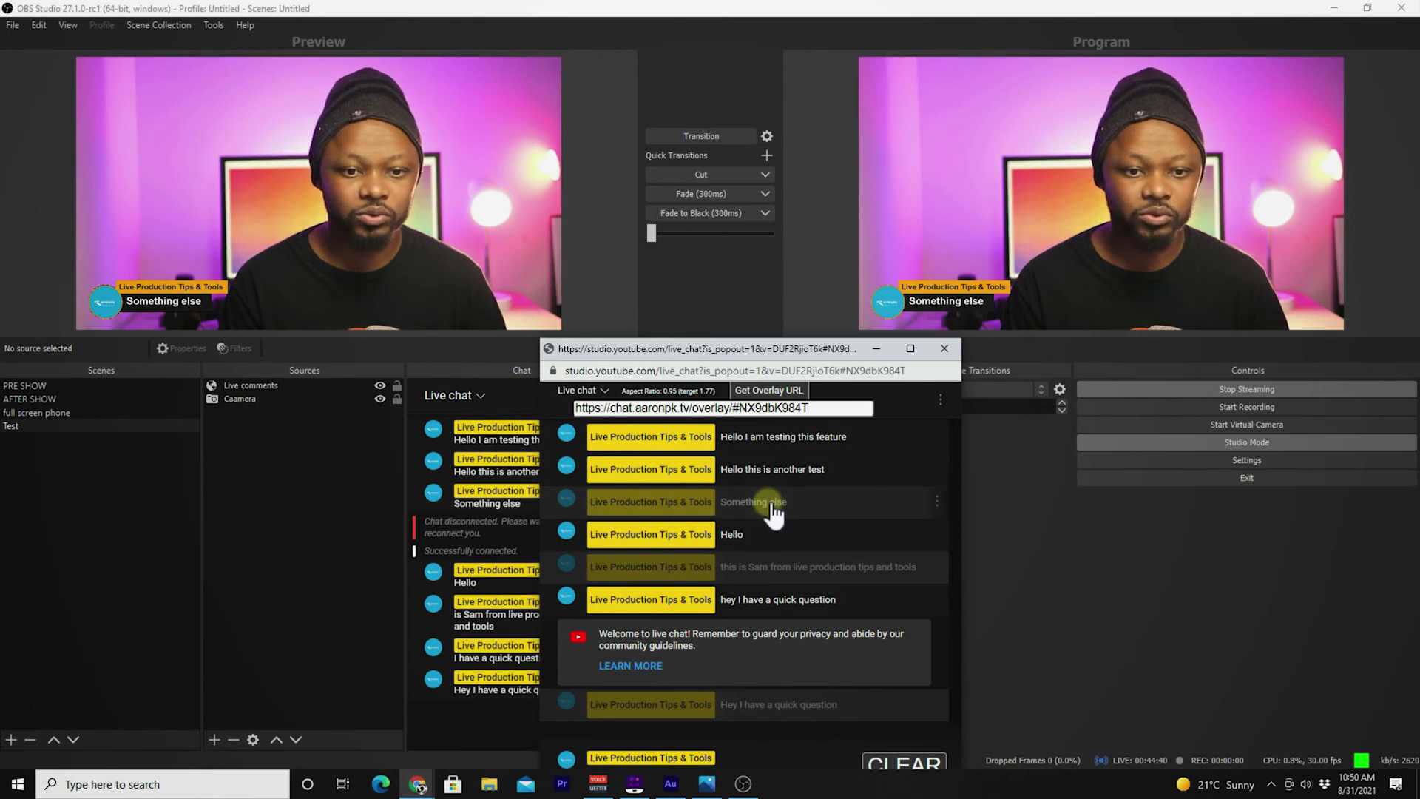
{"action": "left_click", "coordinate": [770, 534]}
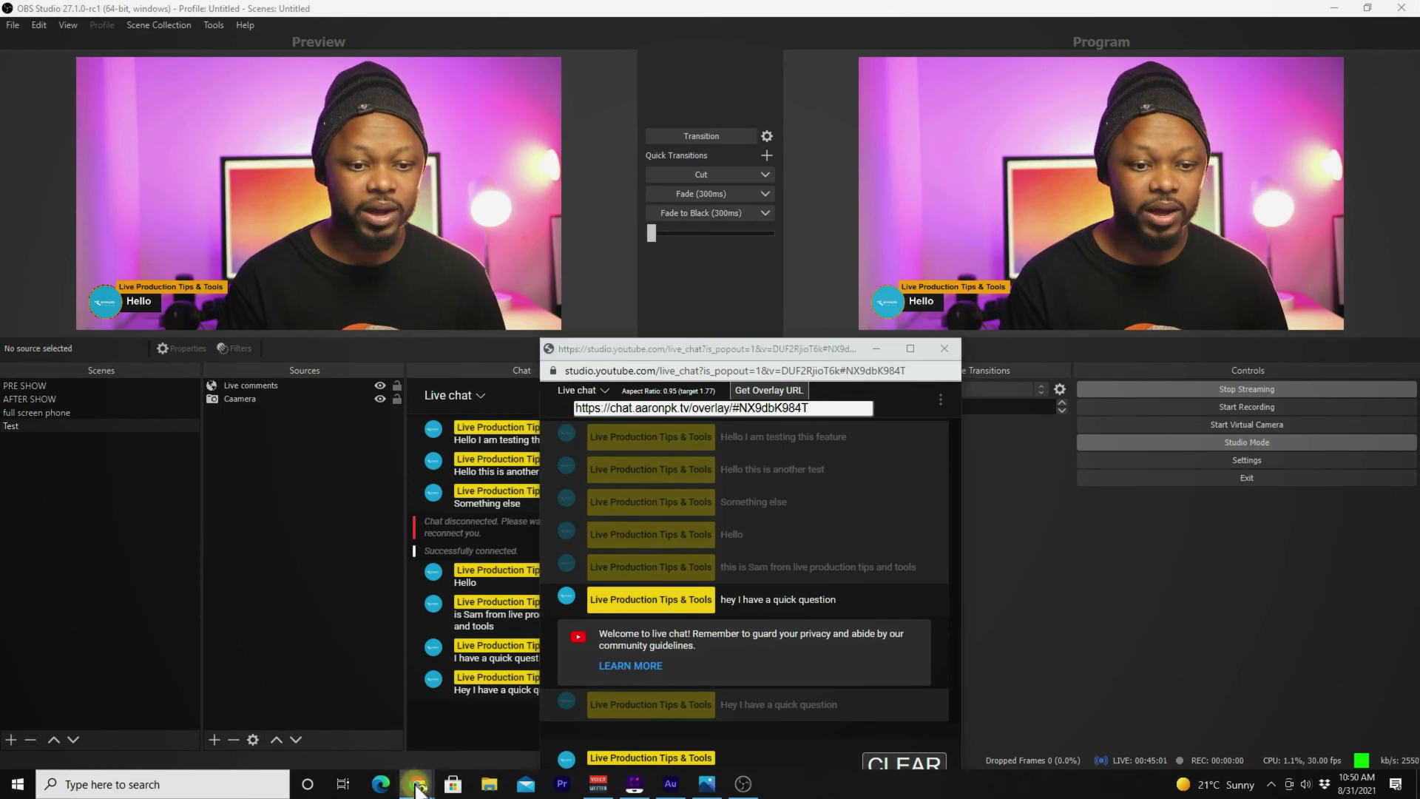
Switch to the main Chrome window and open the Live Chat Overlay extension's options at its highlight word and color settings
{"action": "mouse_move", "coordinate": [418, 783]}
{"action": "left_click", "coordinate": [399, 706]}
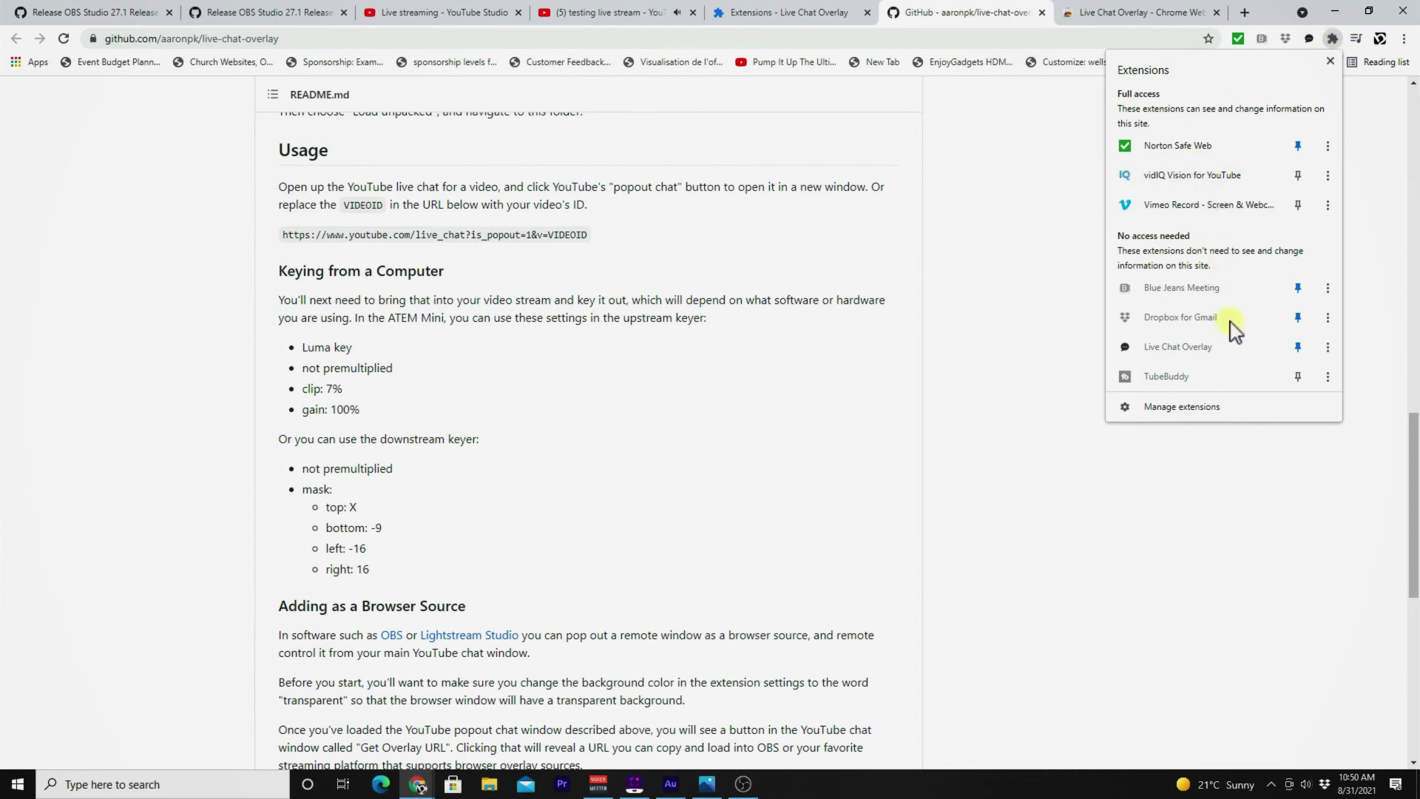
{"action": "left_click", "coordinate": [1327, 348]}
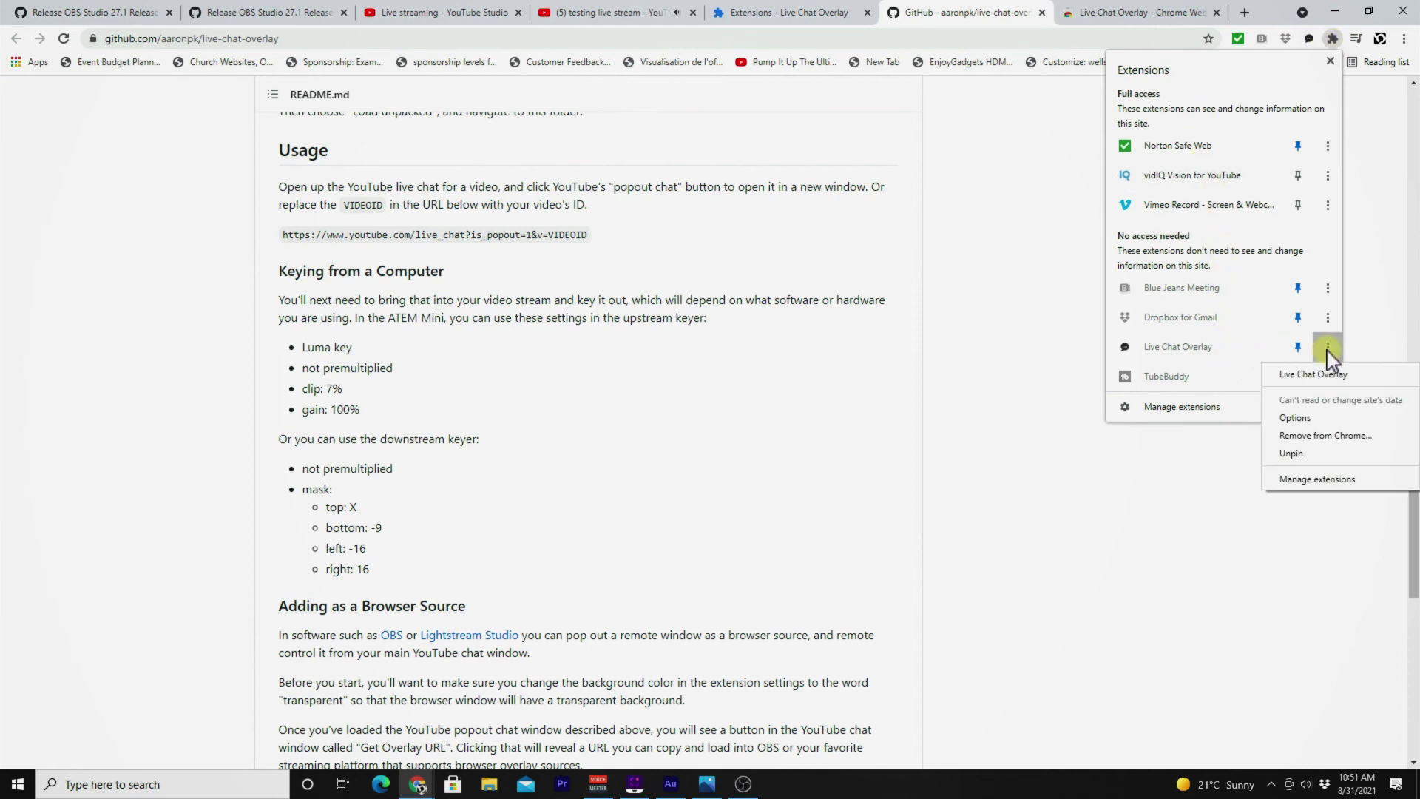
{"action": "left_click", "coordinate": [1302, 415]}
{"action": "scroll", "coordinate": [626, 484], "scroll_direction": "down", "scroll_amount": 5}
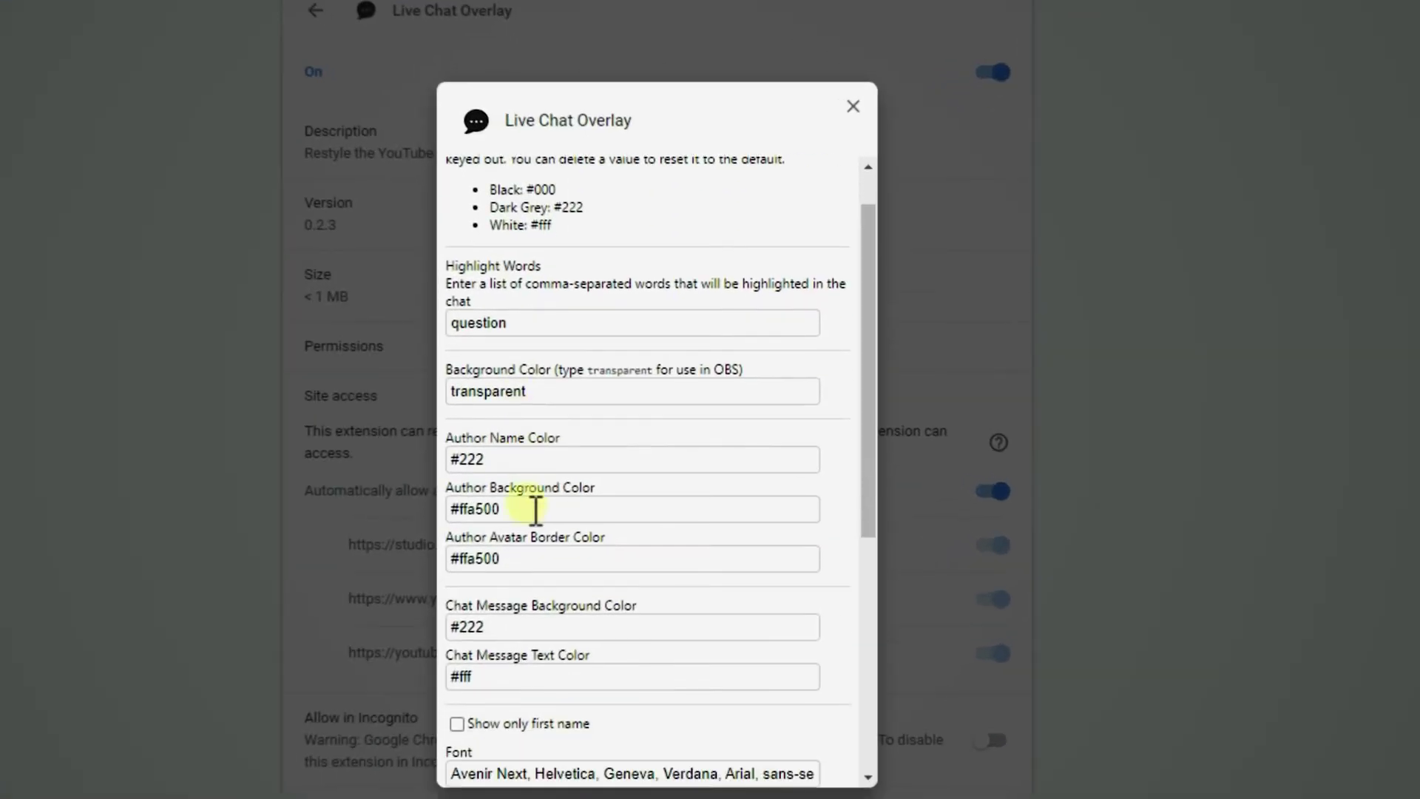
Review the Live Chat Overlay options from the color and font settings through the comment scale, position, height and width offset, and close them
{"action": "scroll", "coordinate": [566, 547], "scroll_direction": "down", "scroll_amount": 4}
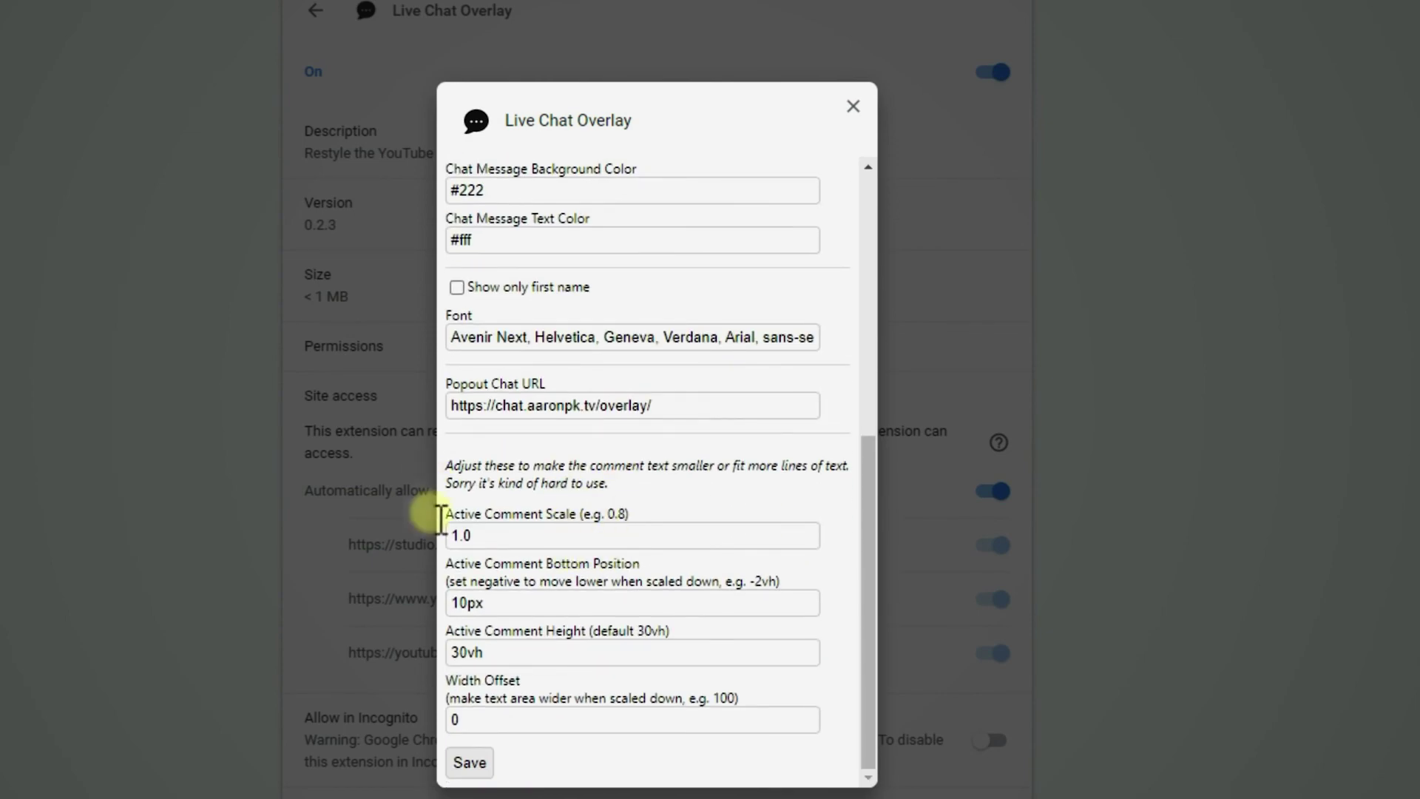
{"action": "scroll", "coordinate": [663, 571], "scroll_direction": "up", "scroll_amount": 3}
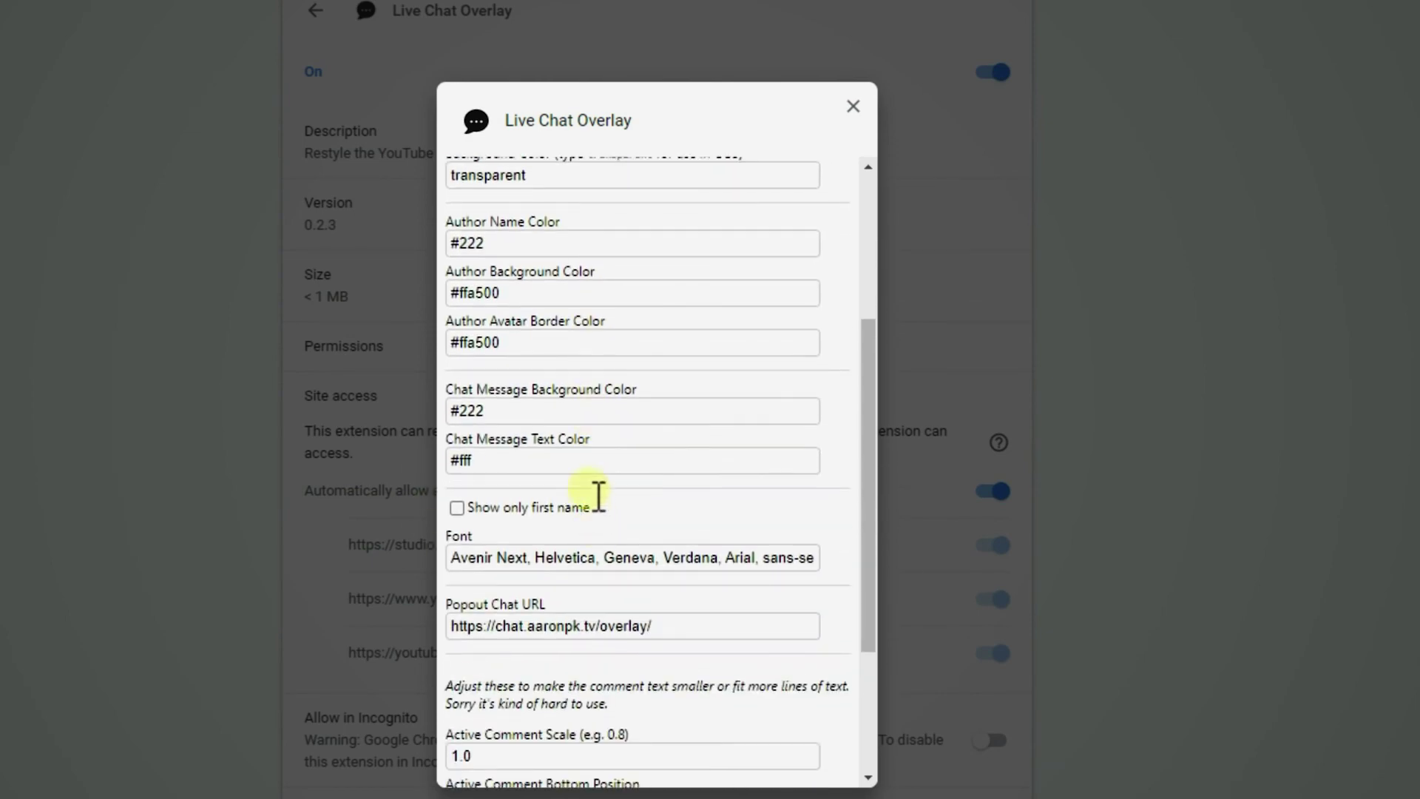
{"action": "scroll", "coordinate": [570, 339], "scroll_direction": "down", "scroll_amount": 3}
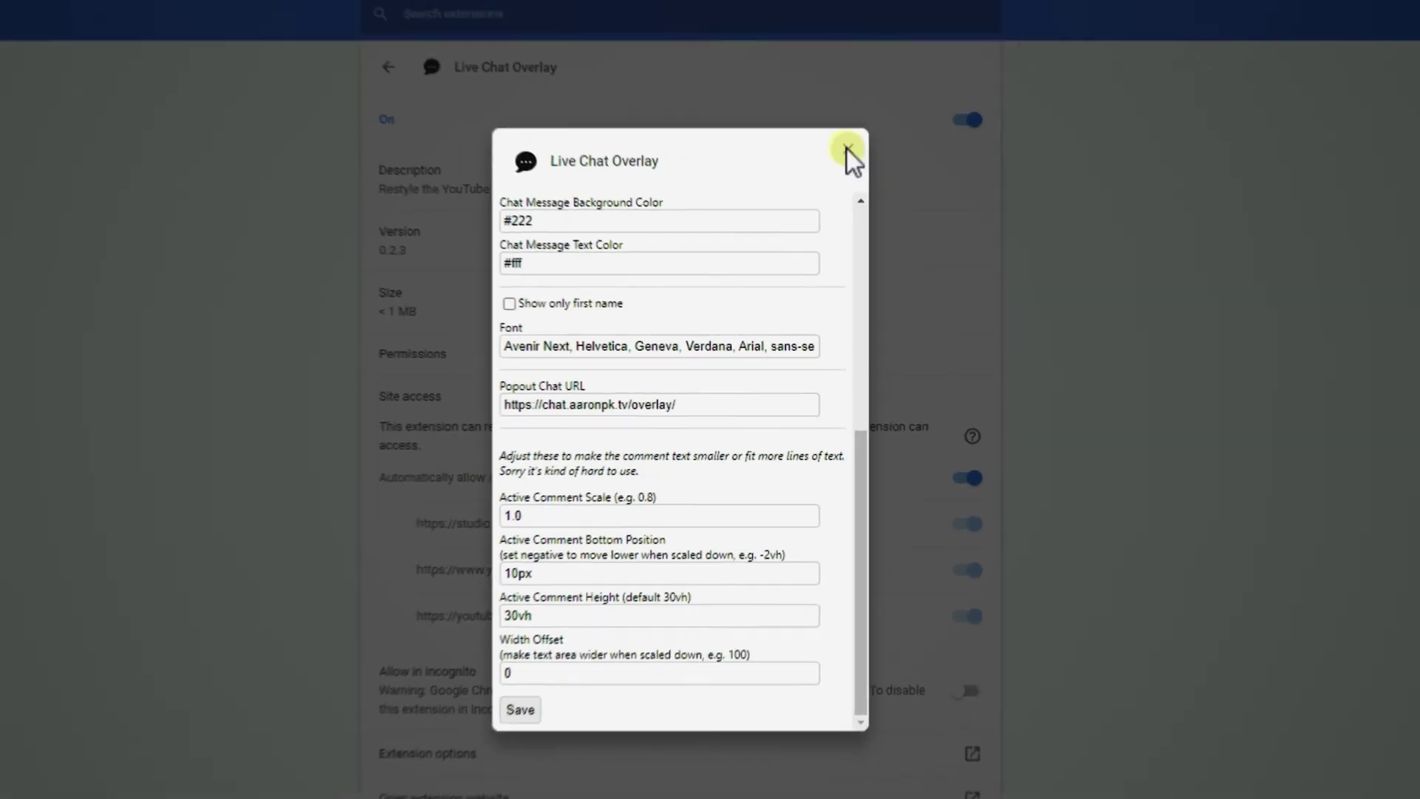
{"action": "left_click", "coordinate": [853, 106]}
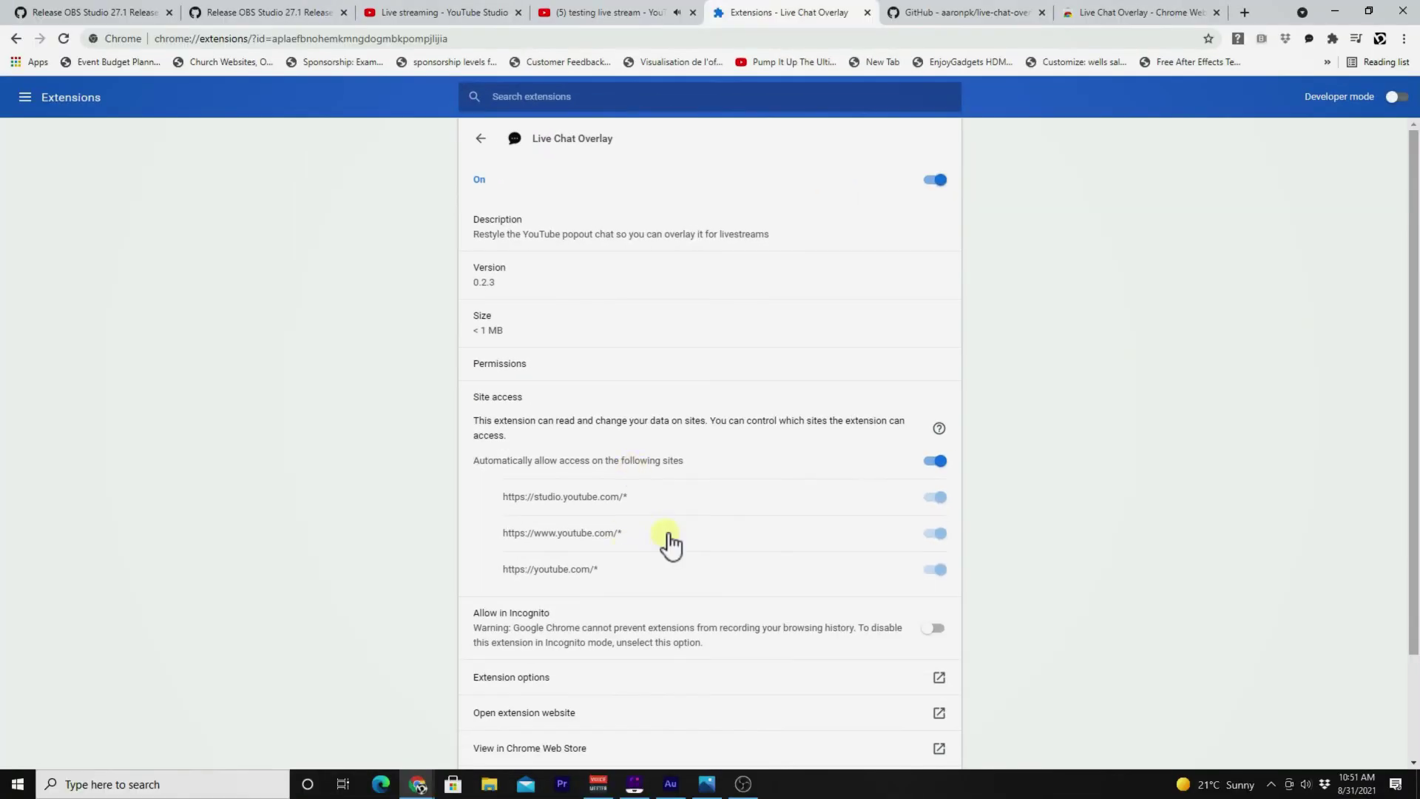
Switch to OBS Studio, hide the Live comments source and show it again, and send the preview to the program output with a Cut transition
{"action": "left_click", "coordinate": [743, 783]}
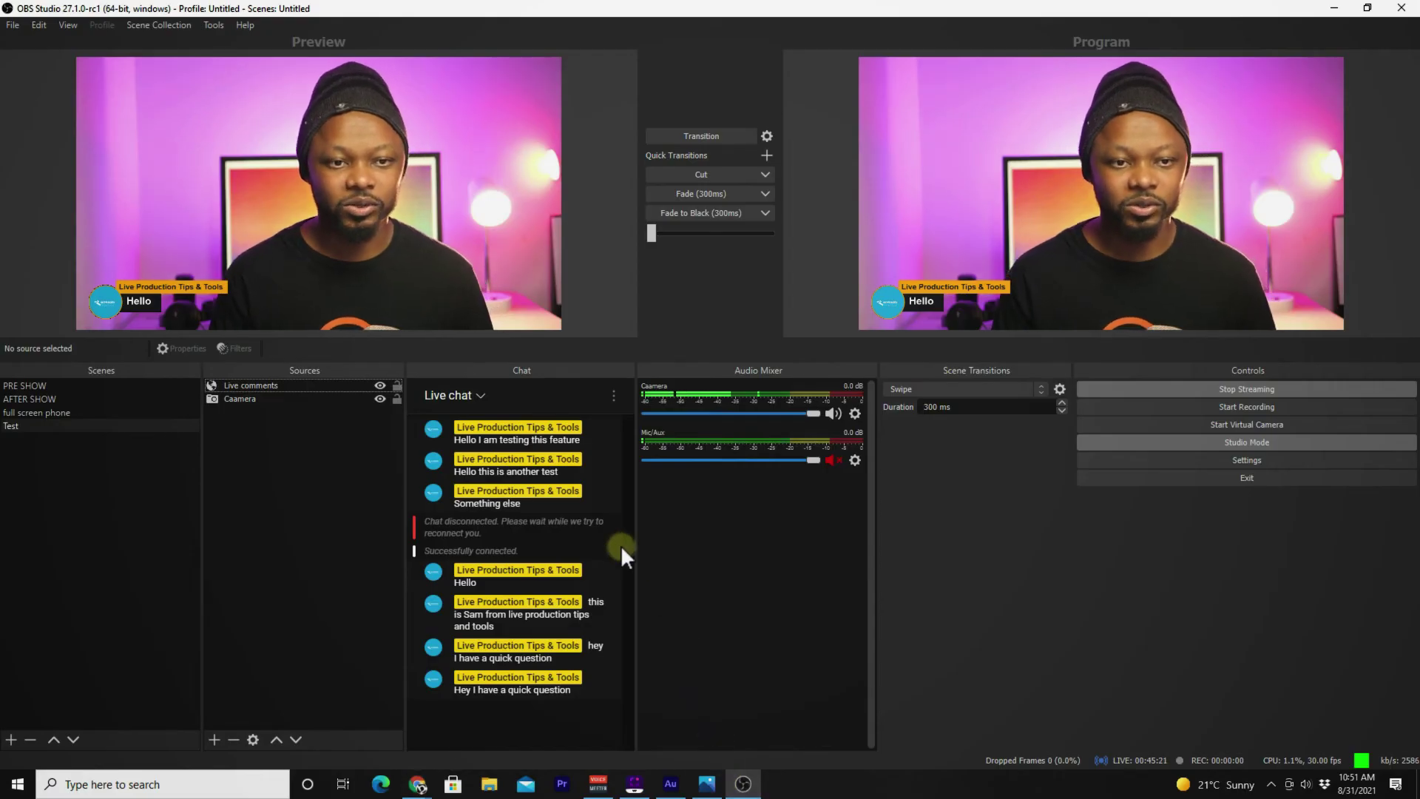
{"action": "left_click", "coordinate": [379, 384]}
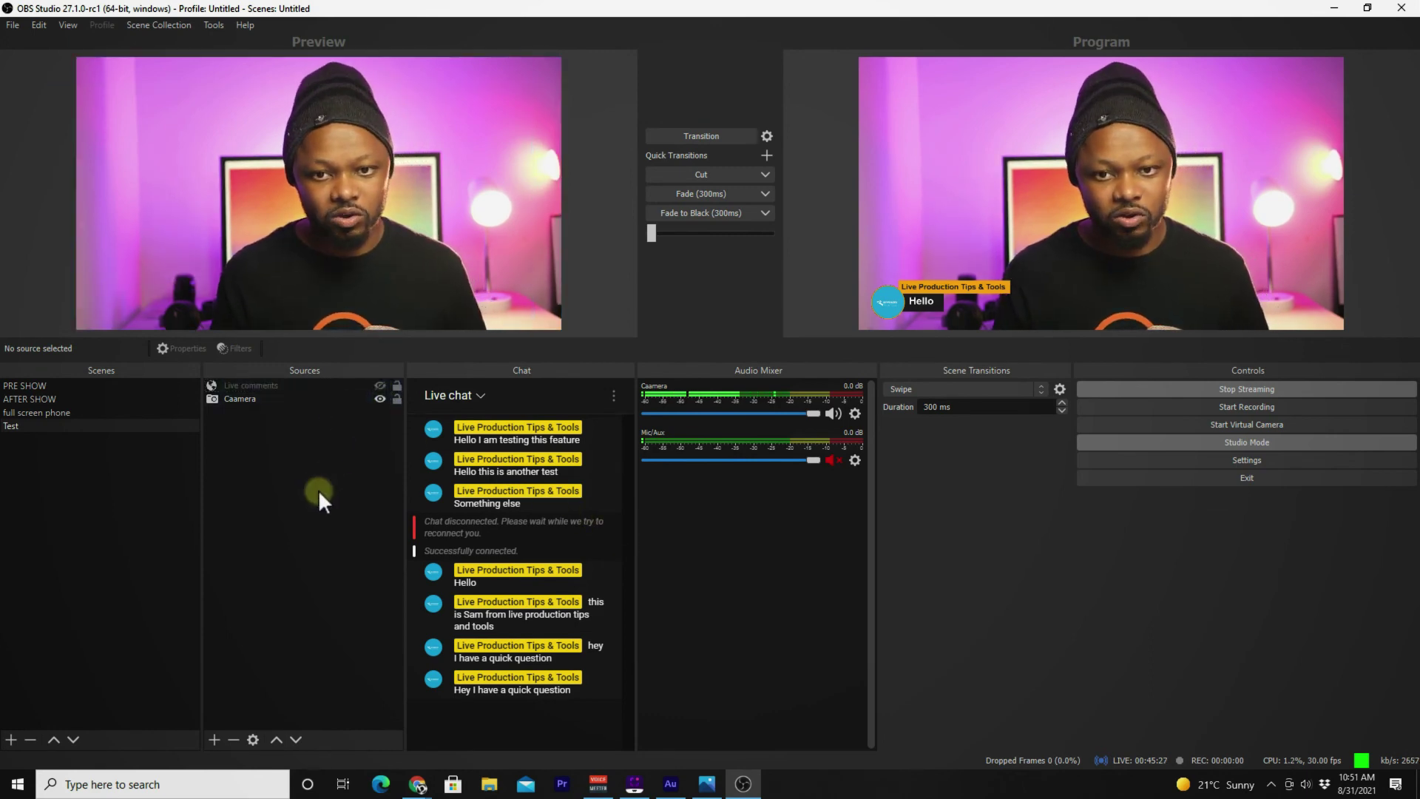
{"action": "left_click", "coordinate": [379, 385]}
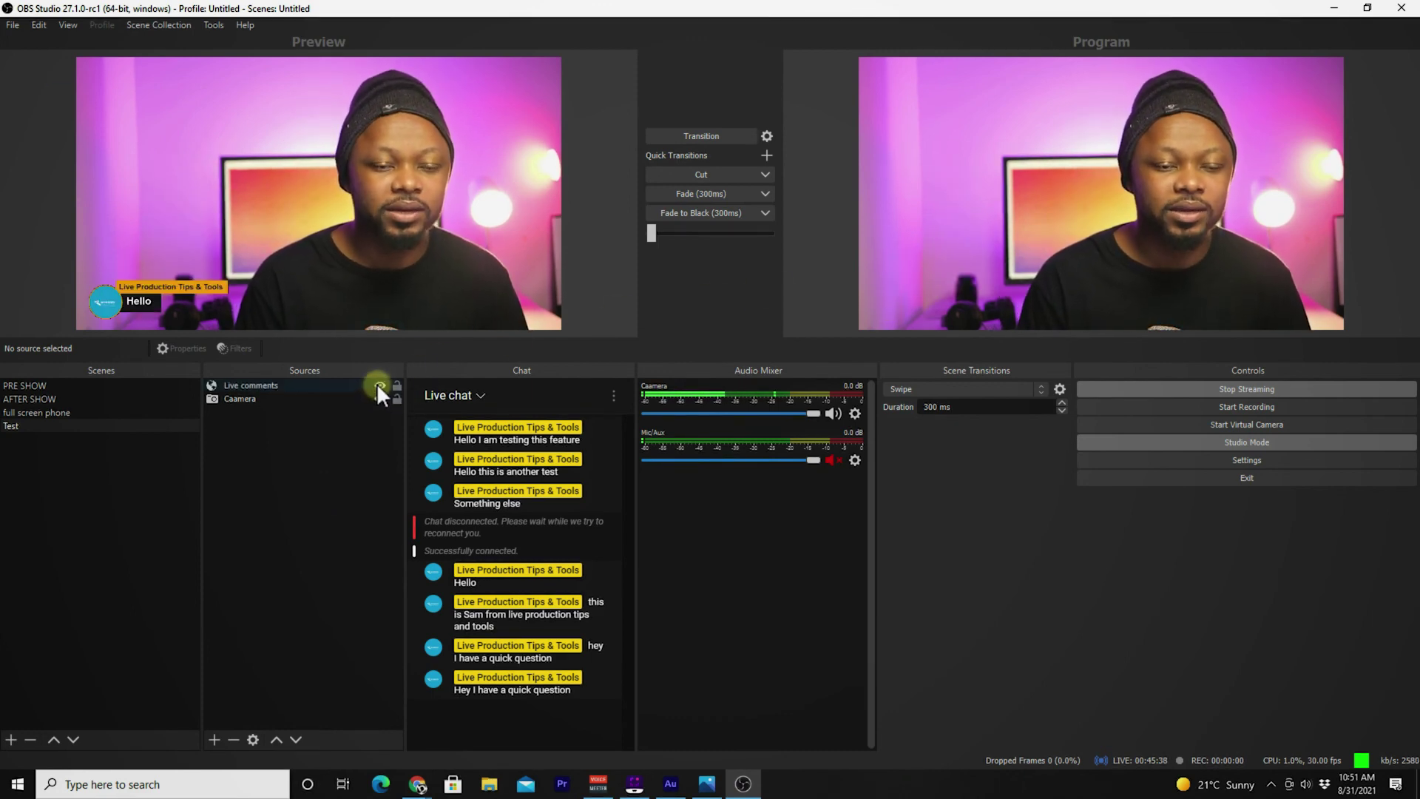
{"action": "left_click", "coordinate": [677, 175]}
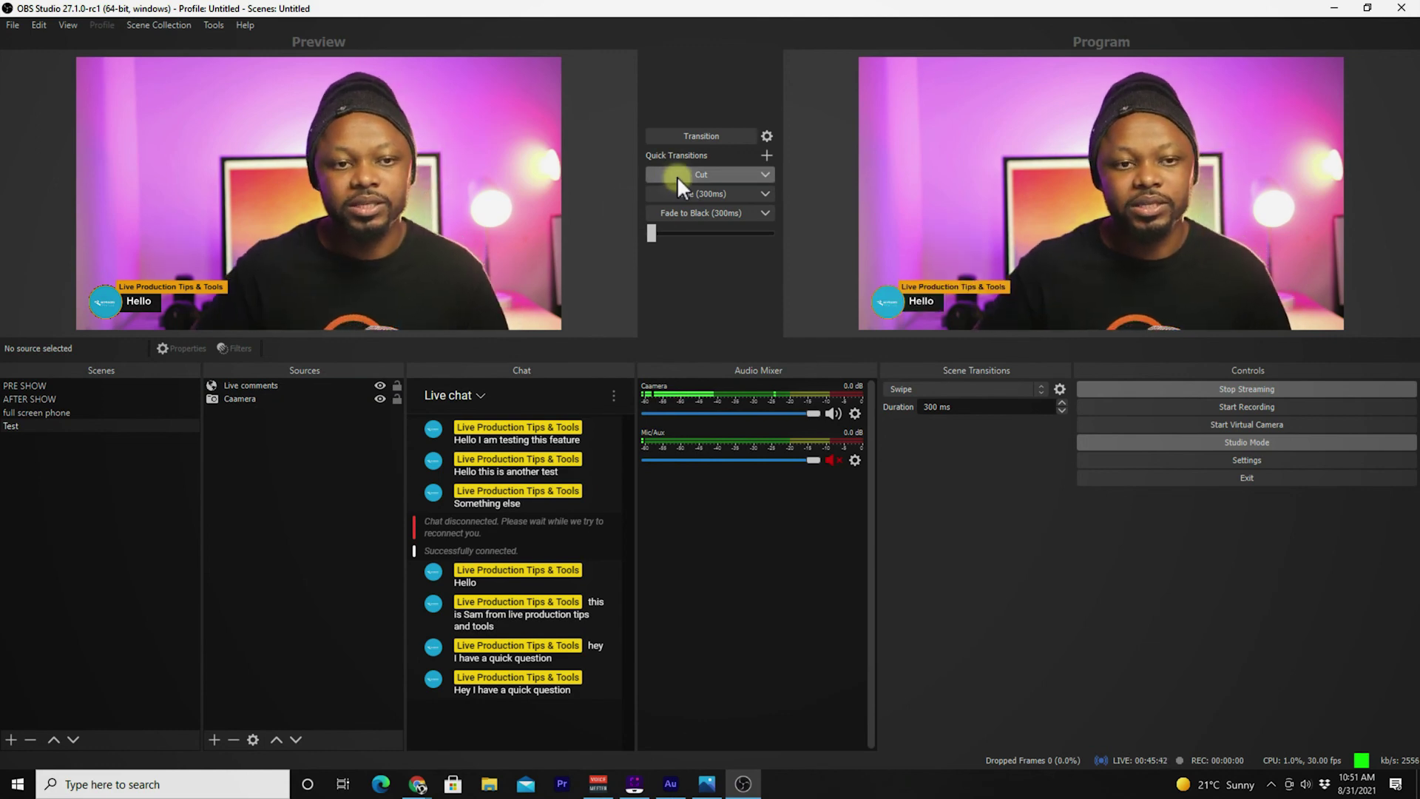